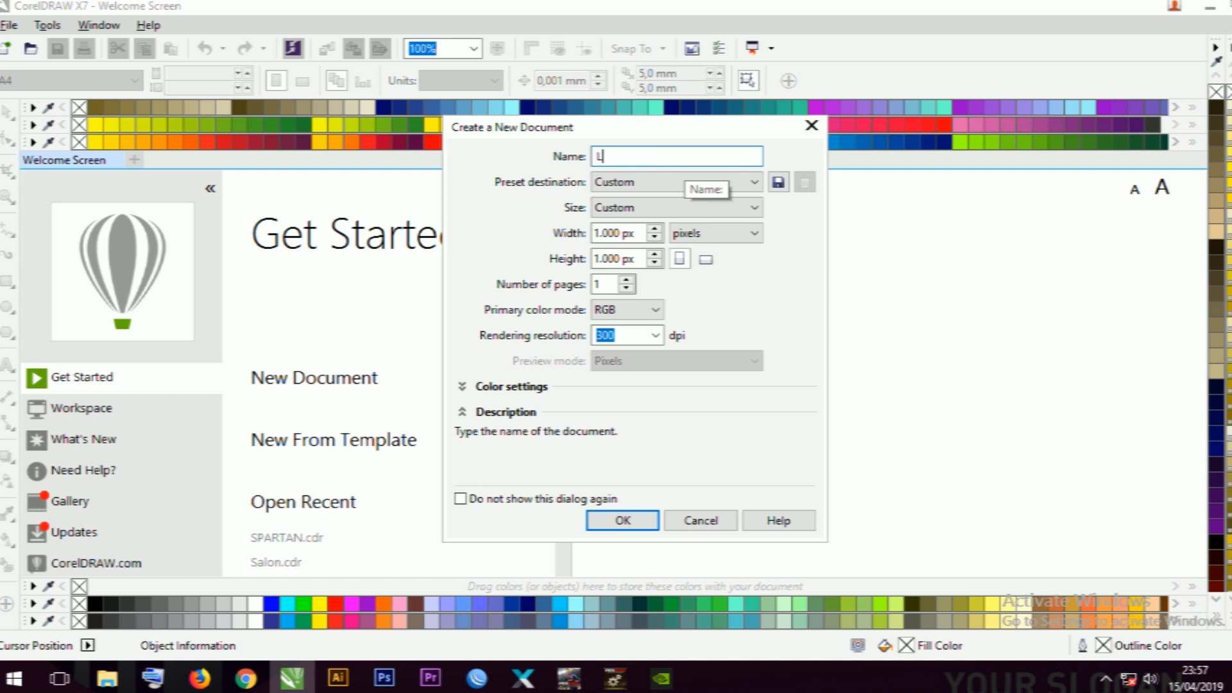
- Name the new document "Lung / Paru-paru" and create it
{"action": "type", "text": "ung / Paru-paru"}
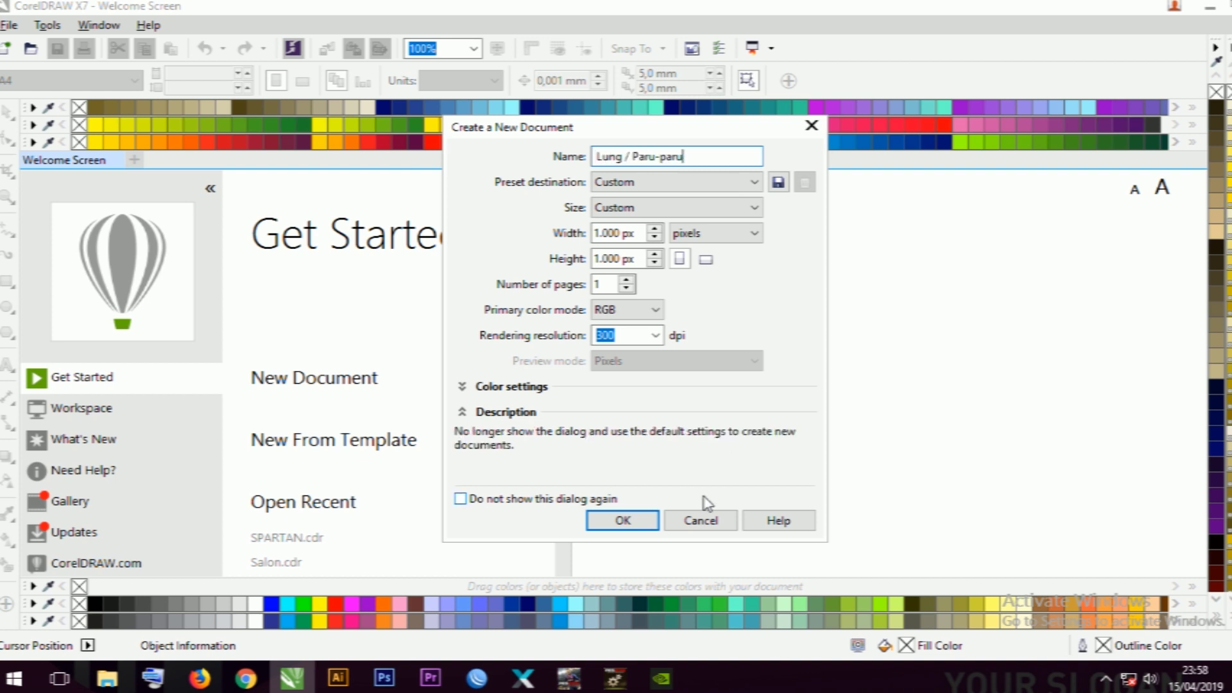
{"action": "left_click", "coordinate": [620, 522]}
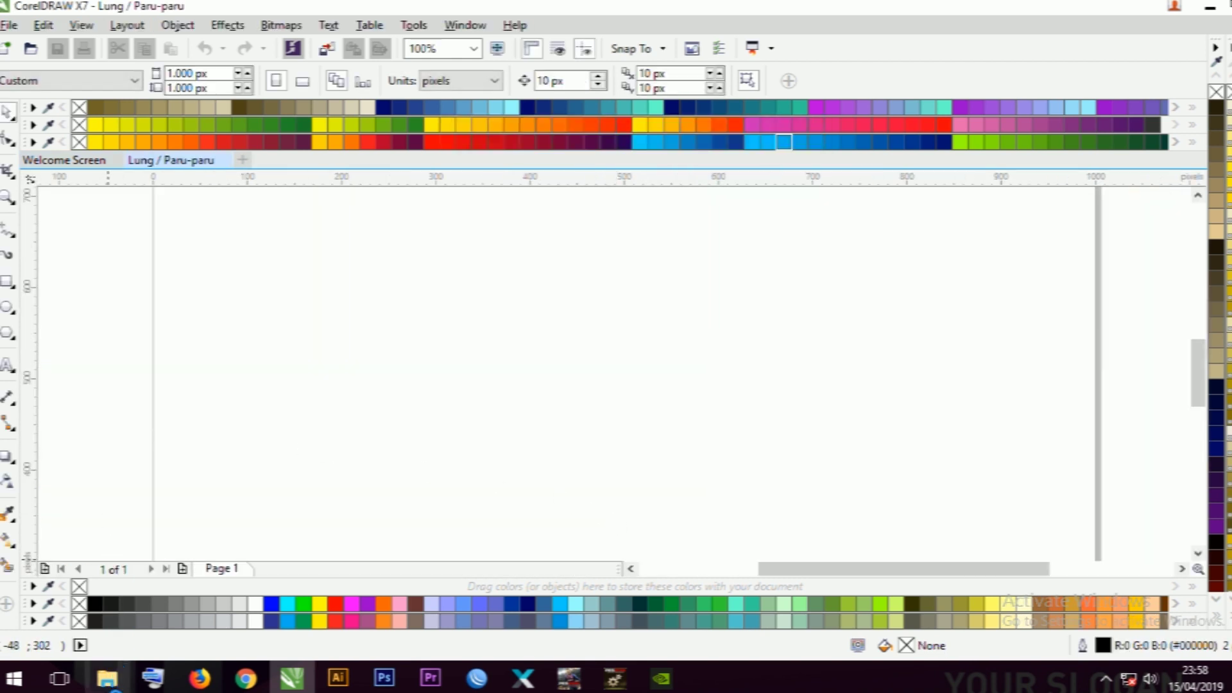
- Import the sketch photo IMG_20190415_234848 from the Lung vd folder in File Explorer into the drawing
{"action": "left_click", "coordinate": [107, 671]}
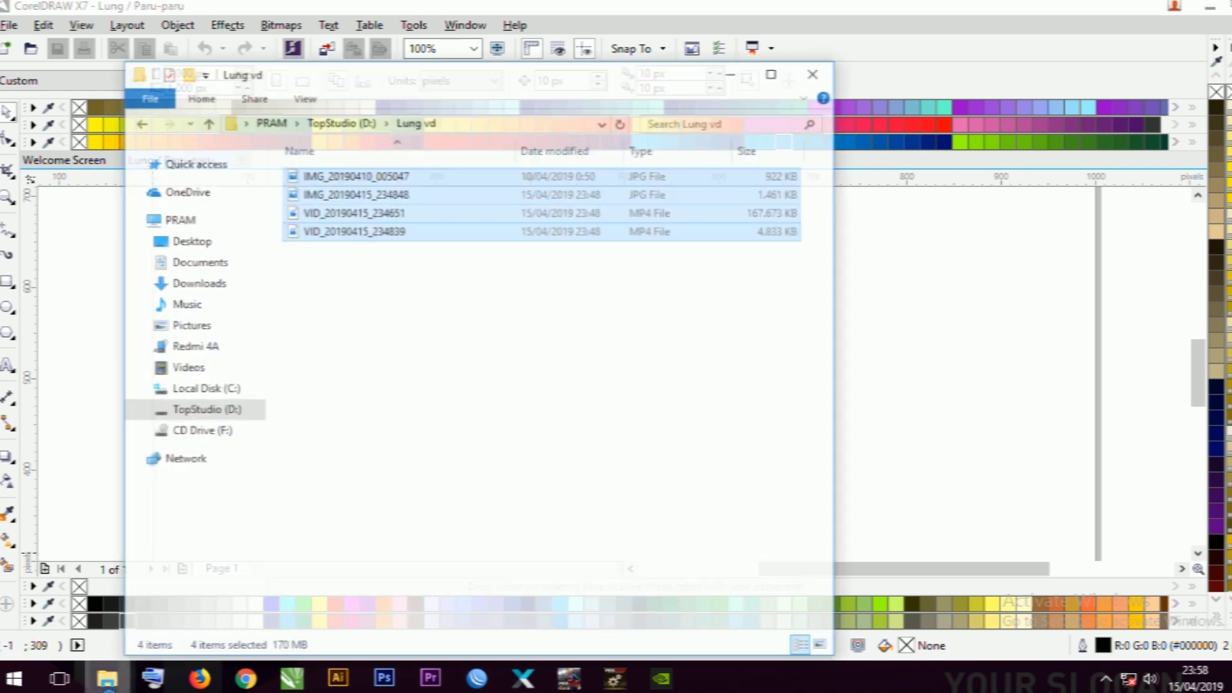
{"action": "left_click", "coordinate": [338, 193]}
{"action": "left_click", "coordinate": [350, 208]}
{"action": "left_click", "coordinate": [352, 189]}
{"action": "left_click", "coordinate": [350, 169]}
{"action": "left_click", "coordinate": [349, 150]}
{"action": "left_click", "coordinate": [351, 169]}
{"action": "left_click_drag", "start_coordinate": [1005, 315], "coordinate": [989, 327]}
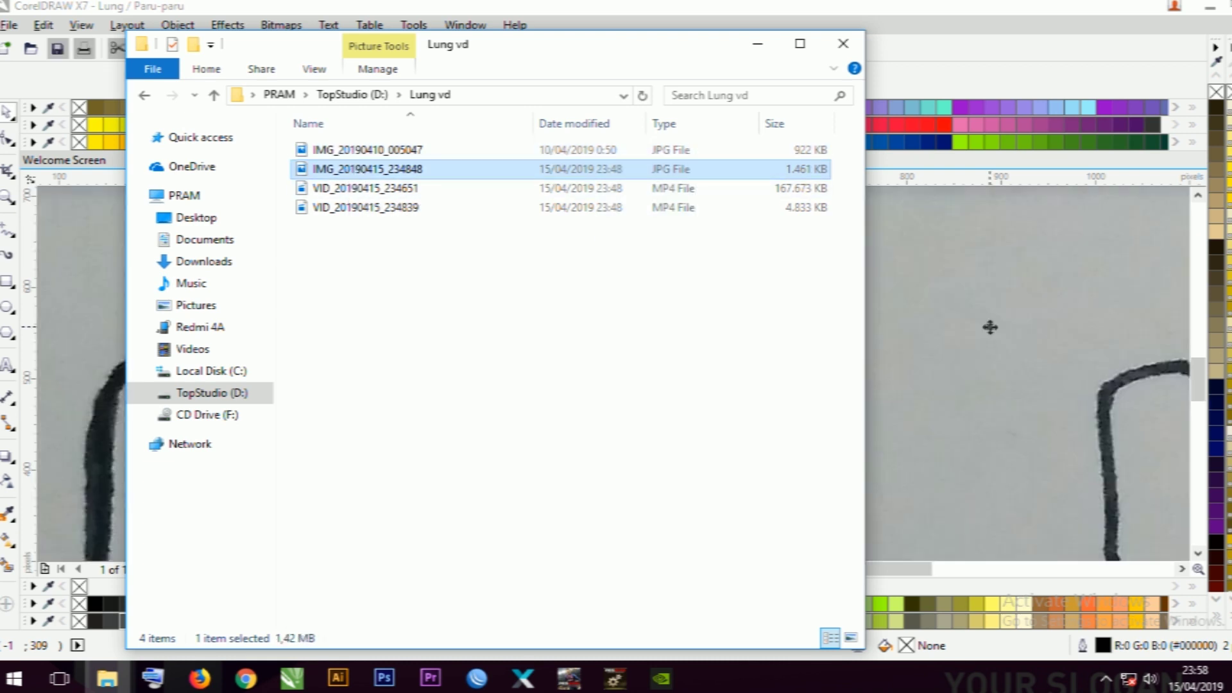
{"action": "left_click", "coordinate": [758, 43]}
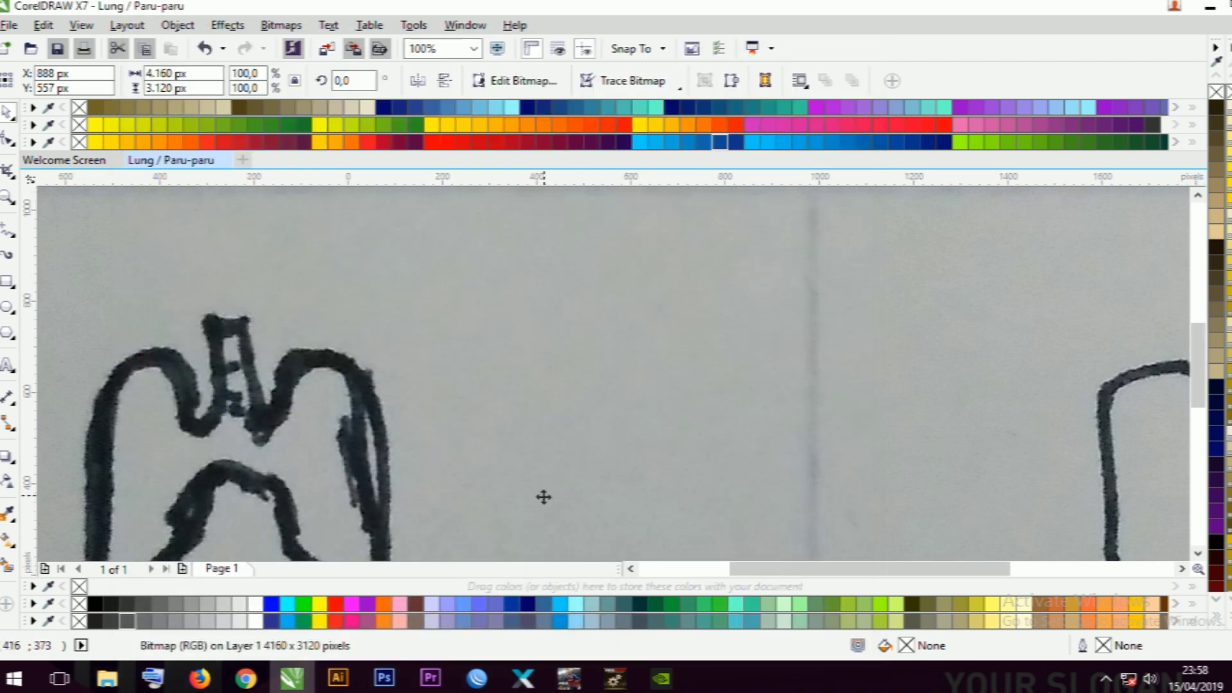
- Draw a circle about 652 px across around the photo's leftmost lung sketch and centre it on that sketch
{"action": "scroll", "coordinate": [542, 495], "scroll_direction": "down", "scroll_amount": 5}
{"action": "scroll", "coordinate": [515, 371], "scroll_direction": "up", "scroll_amount": 5}
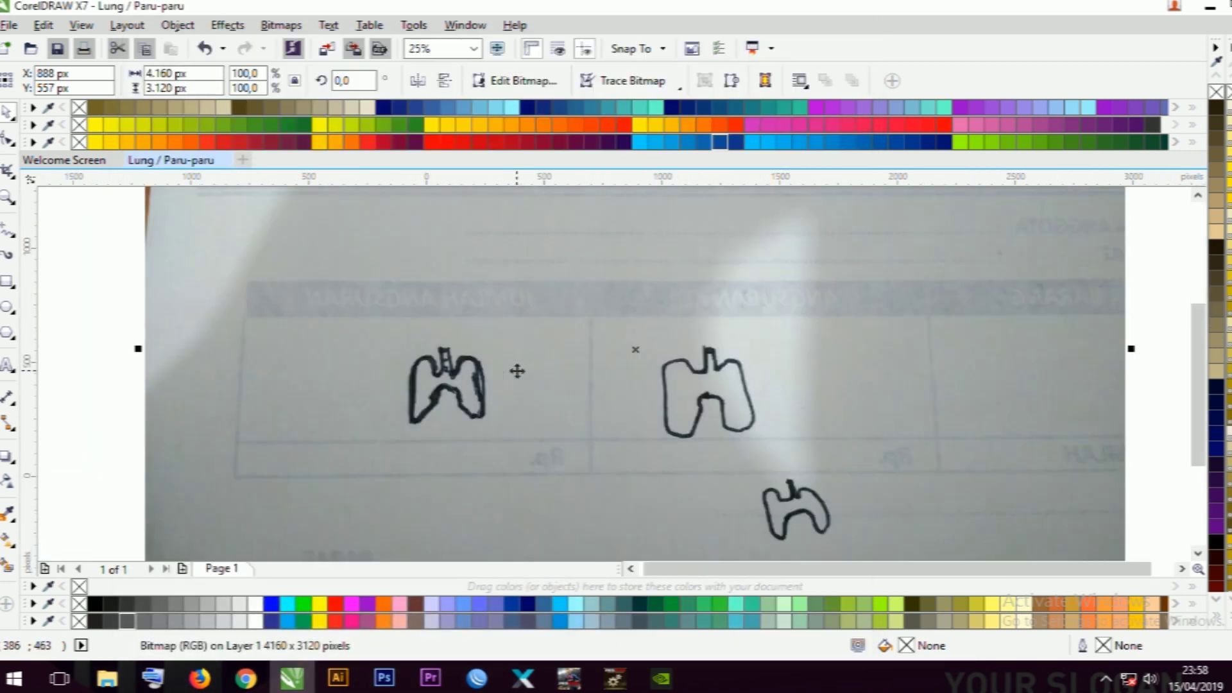
{"action": "left_click_drag", "start_coordinate": [518, 372], "coordinate": [594, 364]}
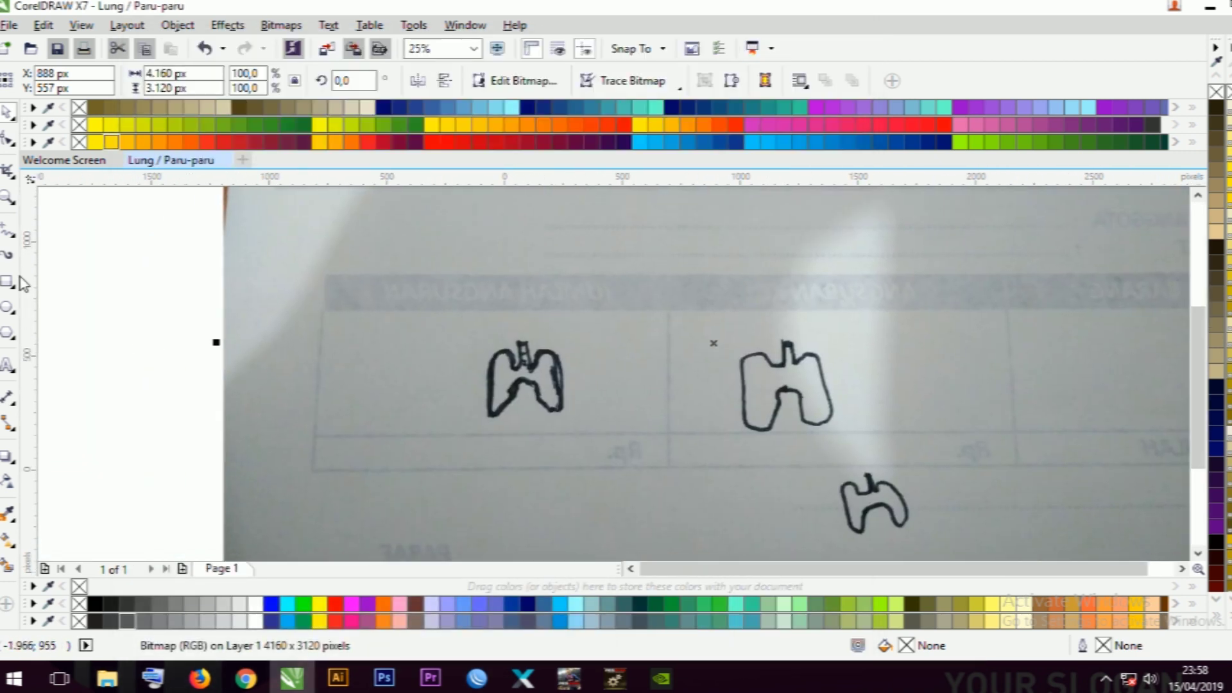
{"action": "left_click", "coordinate": [8, 308]}
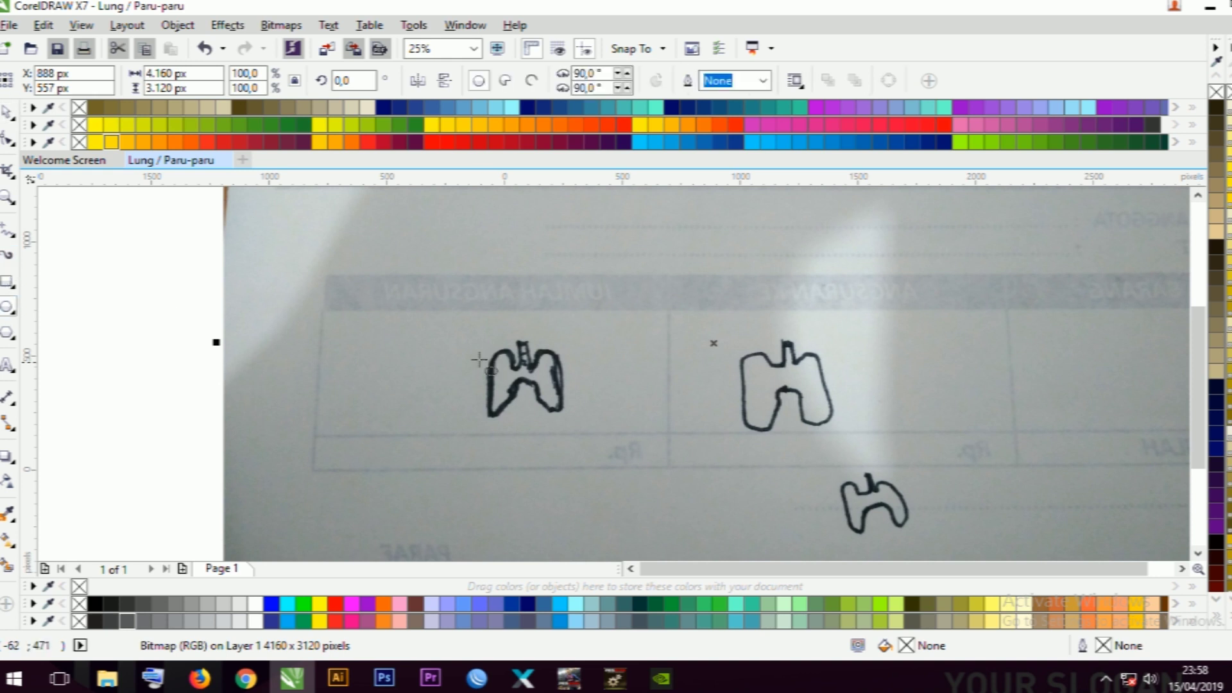
{"action": "left_click_drag", "start_coordinate": [454, 321], "coordinate": [608, 437]}
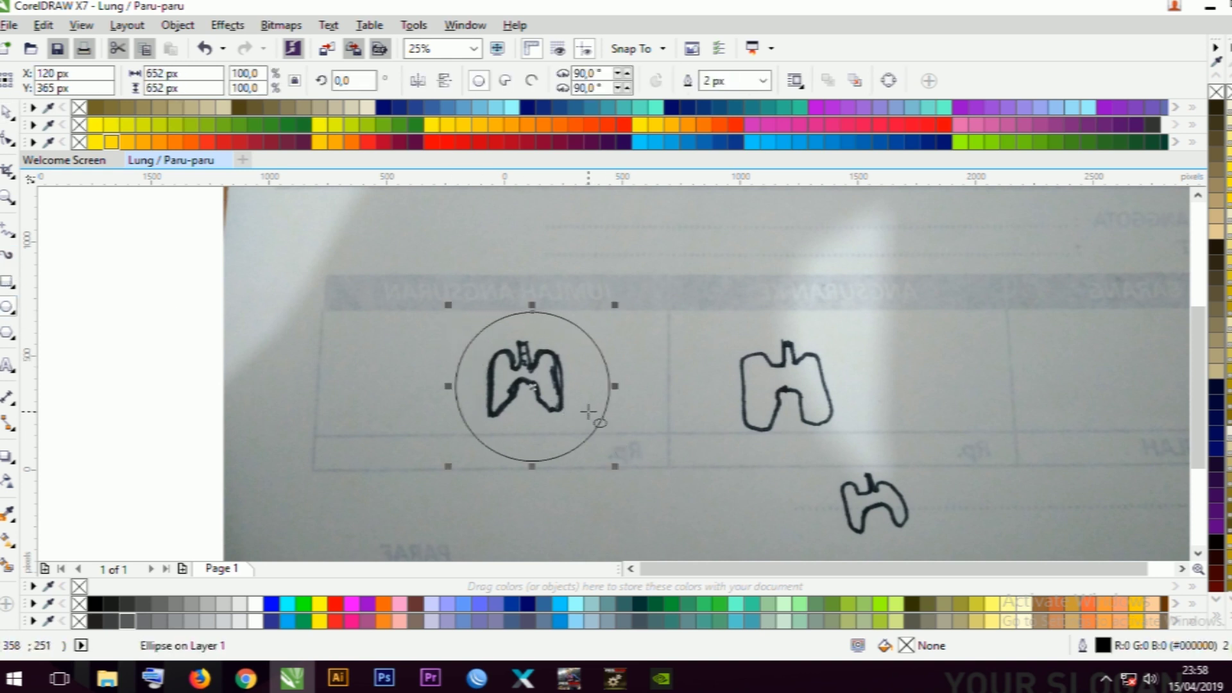
{"action": "left_click_drag", "start_coordinate": [586, 398], "coordinate": [573, 387]}
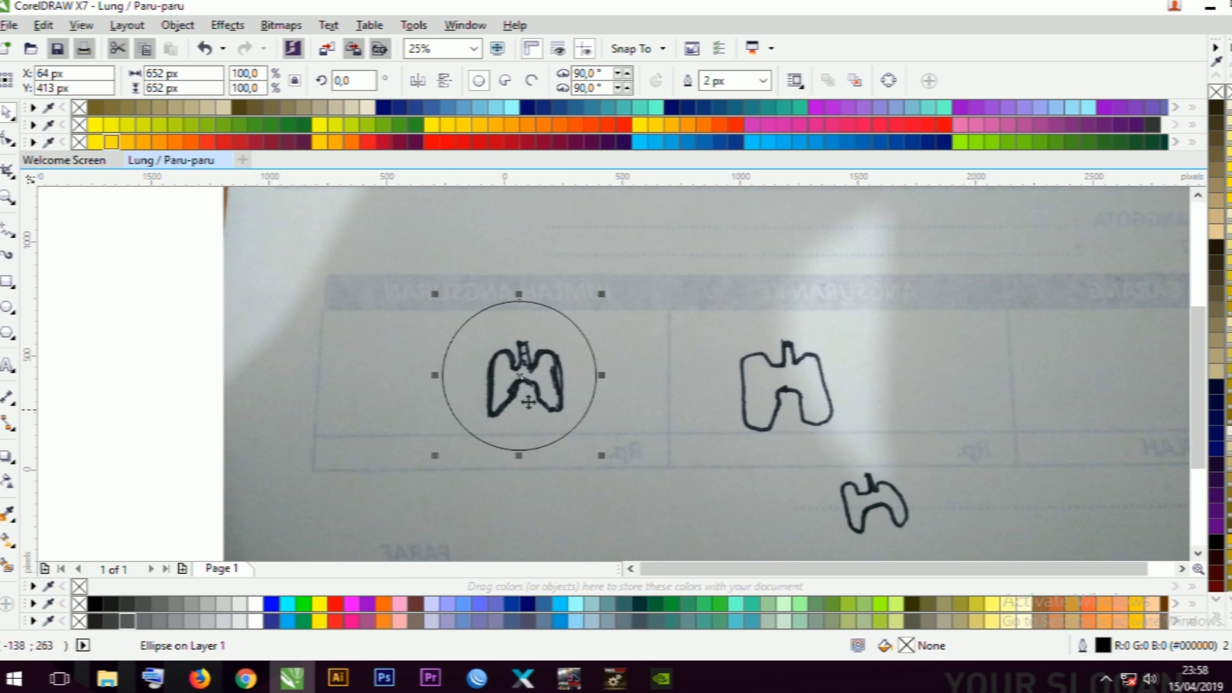
- Intersect the circle with the photo to crop out the lung sketch, and delete the original photo and the circle
{"action": "left_click", "coordinate": [671, 355], "text": "shift"}
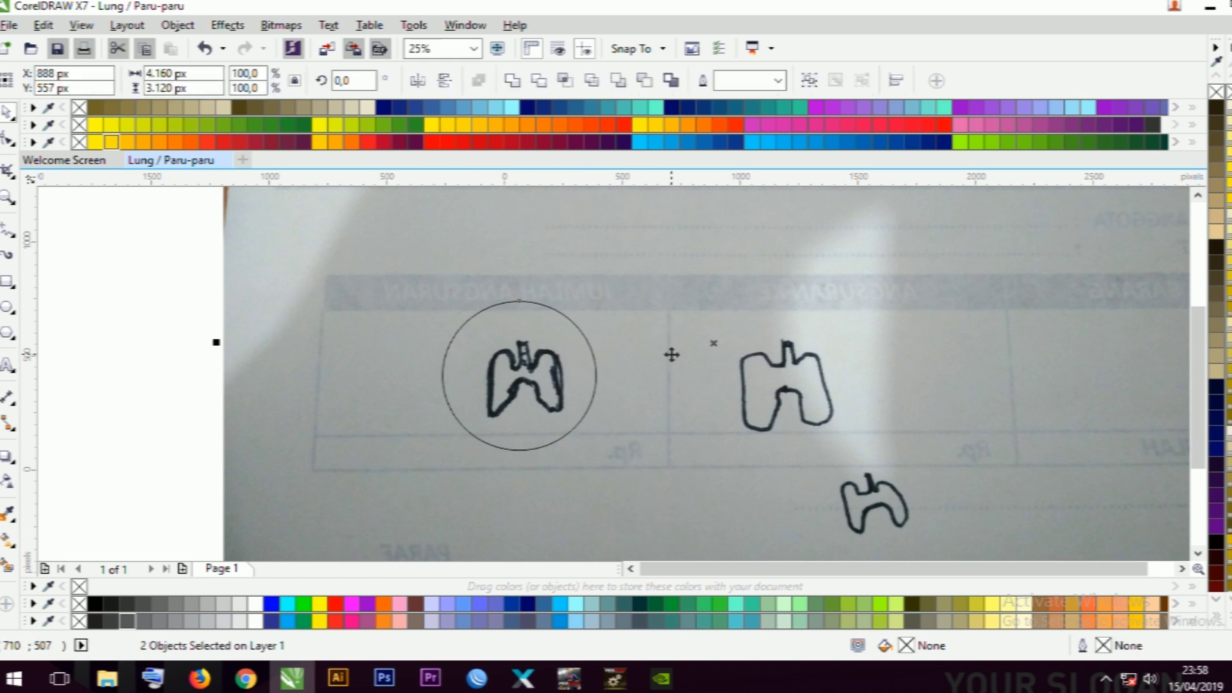
{"action": "left_click", "coordinate": [566, 82]}
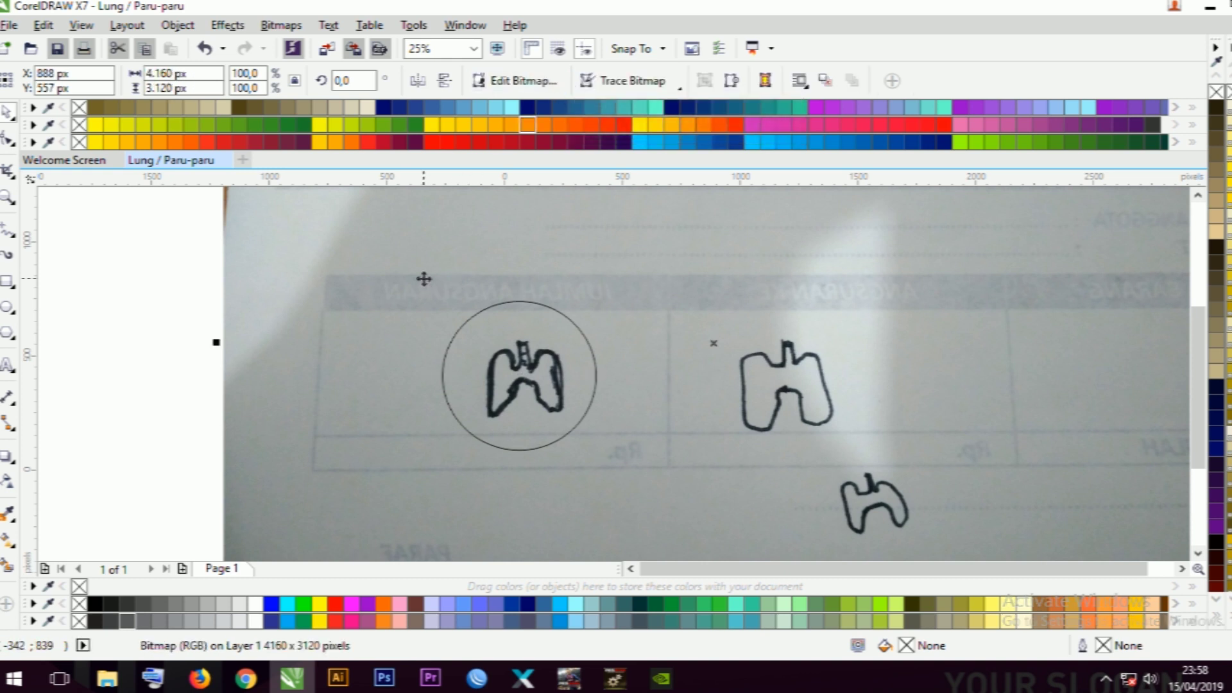
{"action": "right_click", "coordinate": [461, 239]}
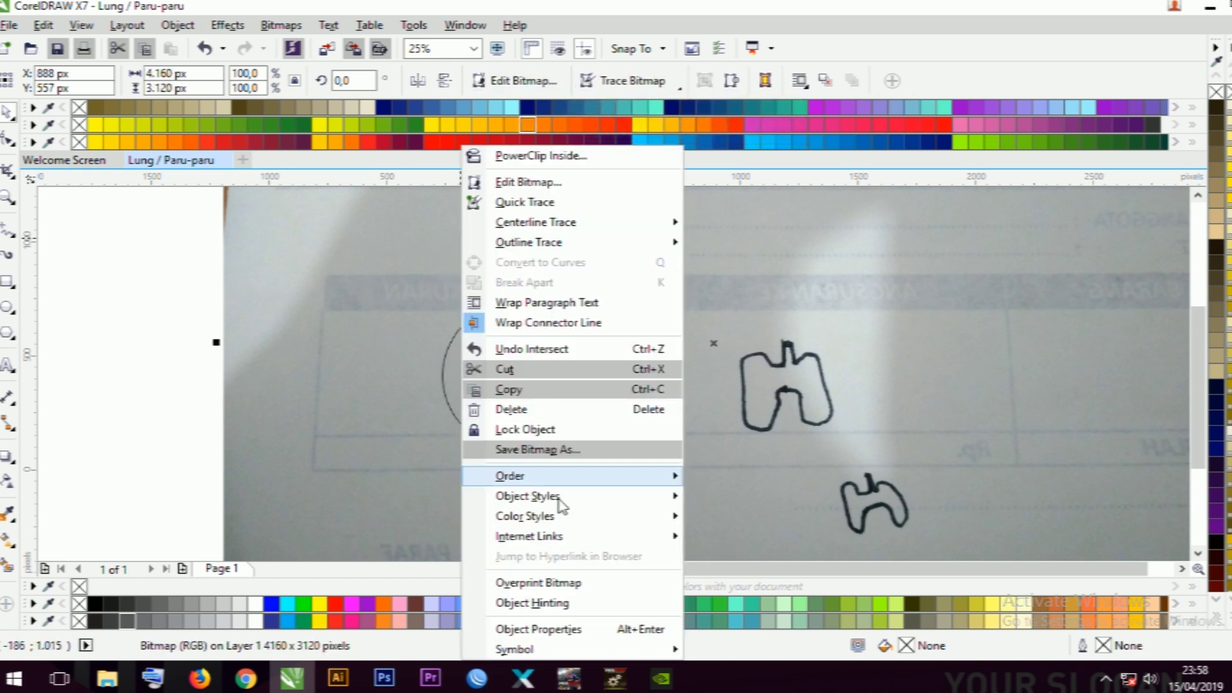
{"action": "left_click", "coordinate": [507, 409]}
{"action": "left_click", "coordinate": [594, 365]}
{"action": "left_click_drag", "start_coordinate": [577, 352], "coordinate": [398, 331]}
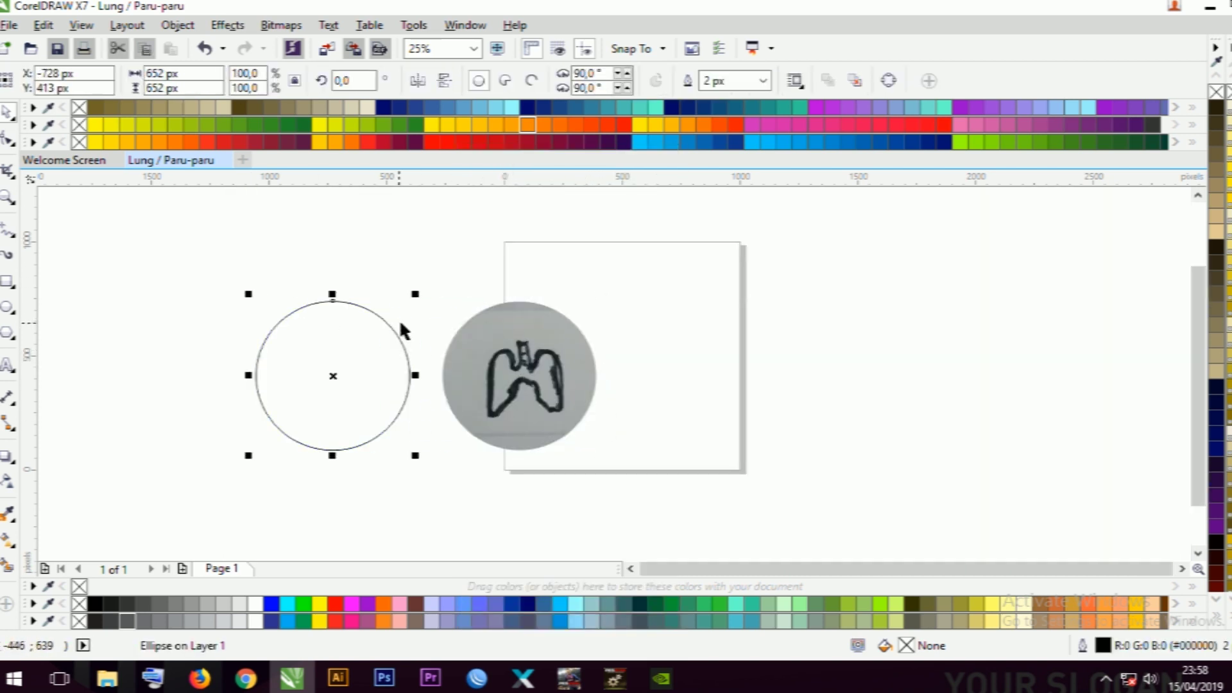
{"action": "key", "text": "Delete"}
- Move the circular cropped lung sketch to the middle of the page
{"action": "left_click", "coordinate": [473, 405]}
{"action": "left_click", "coordinate": [605, 403]}
{"action": "left_click_drag", "start_coordinate": [564, 377], "coordinate": [639, 360]}
{"action": "left_click", "coordinate": [812, 385]}
- Activate the 3-Point Curve tool for tracing the cropped lung sketch
{"action": "key", "text": "z"}
{"action": "left_click_drag", "start_coordinate": [457, 226], "coordinate": [799, 449]}
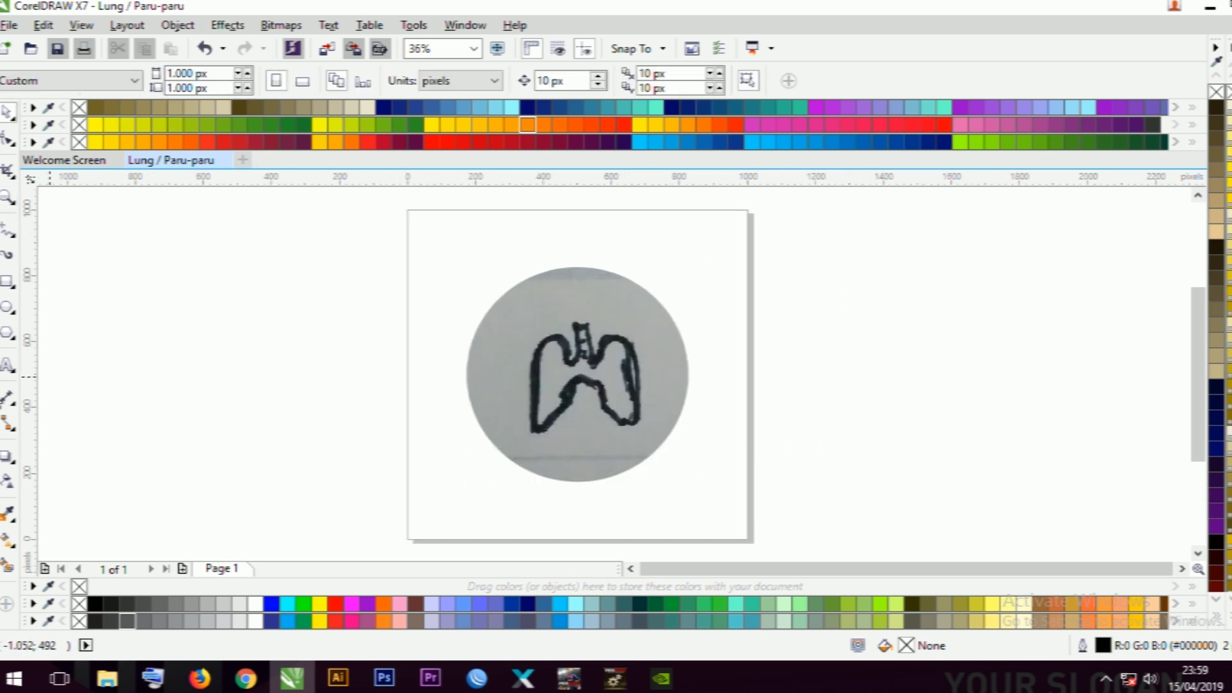
{"action": "left_click", "coordinate": [14, 236]}
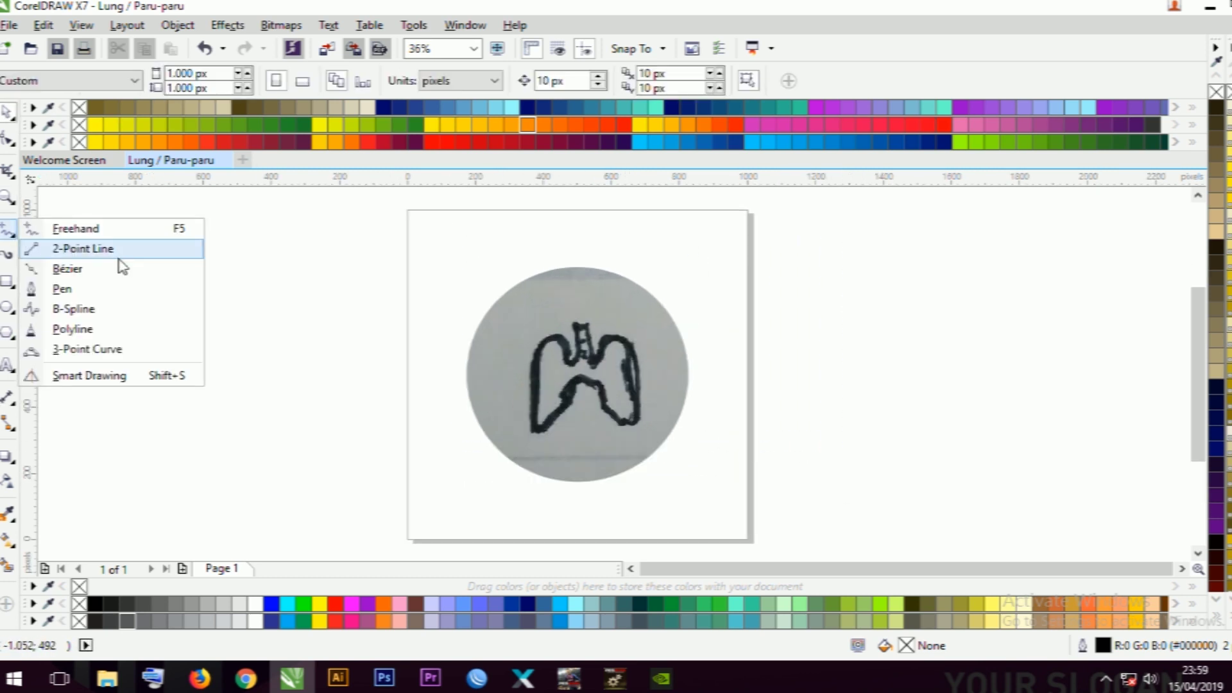
{"action": "left_click", "coordinate": [109, 355]}
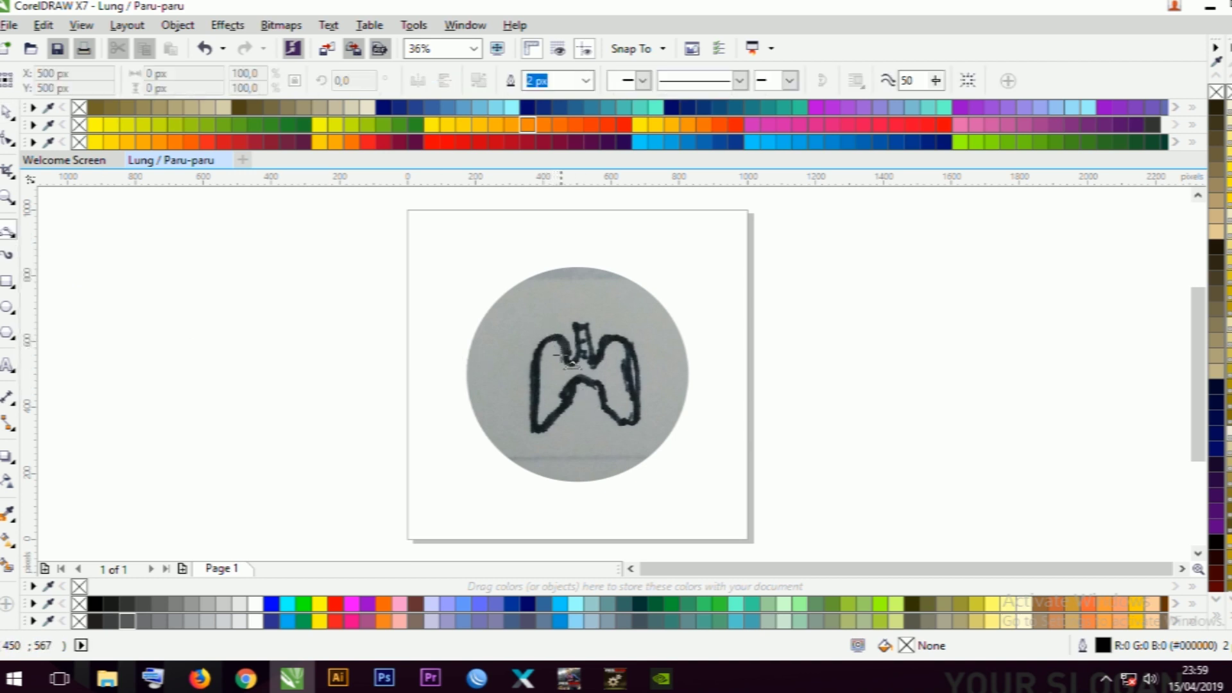
{"action": "scroll", "coordinate": [568, 360], "scroll_direction": "up", "scroll_amount": 4}
{"action": "scroll", "coordinate": [564, 357], "scroll_direction": "down", "scroll_amount": 2}
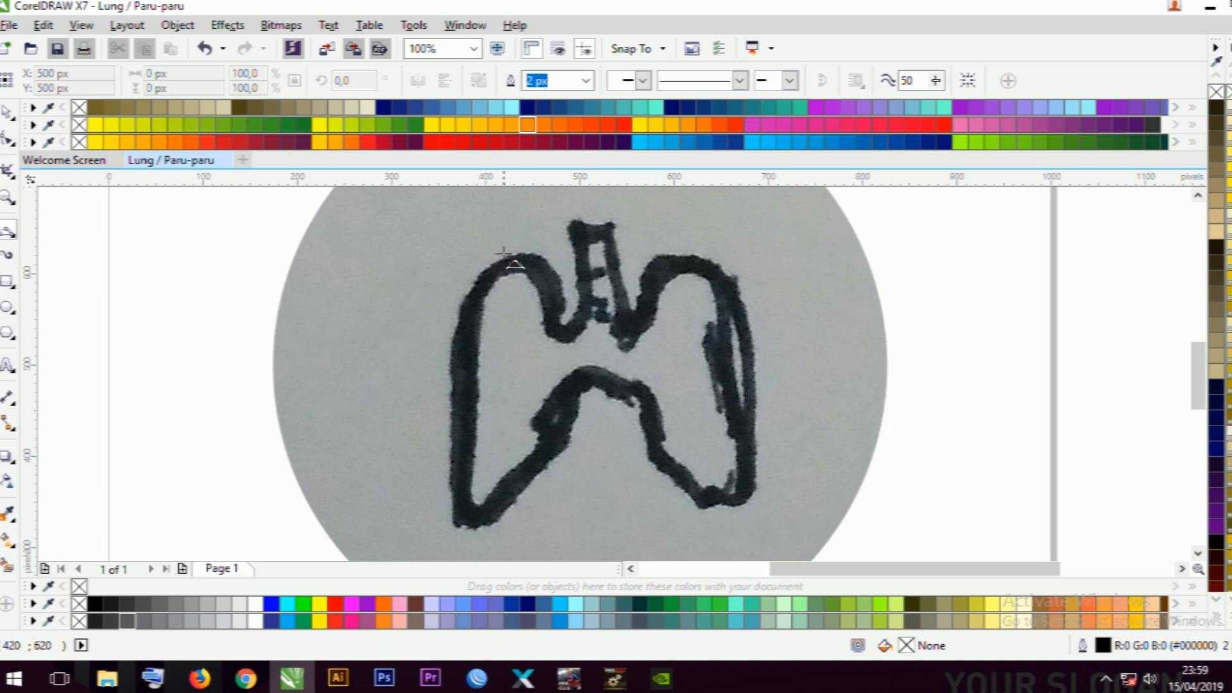
{"action": "left_click_drag", "start_coordinate": [504, 263], "coordinate": [473, 304]}
{"action": "left_click", "coordinate": [475, 301]}
{"action": "key", "text": "ctrl+z"}
- Trace the top of the left lung with a three-point curve about 82 by 35 px and colour its outline yellow (#FDE100)
{"action": "left_click_drag", "start_coordinate": [554, 289], "coordinate": [476, 295]}
{"action": "left_click", "coordinate": [513, 259]}
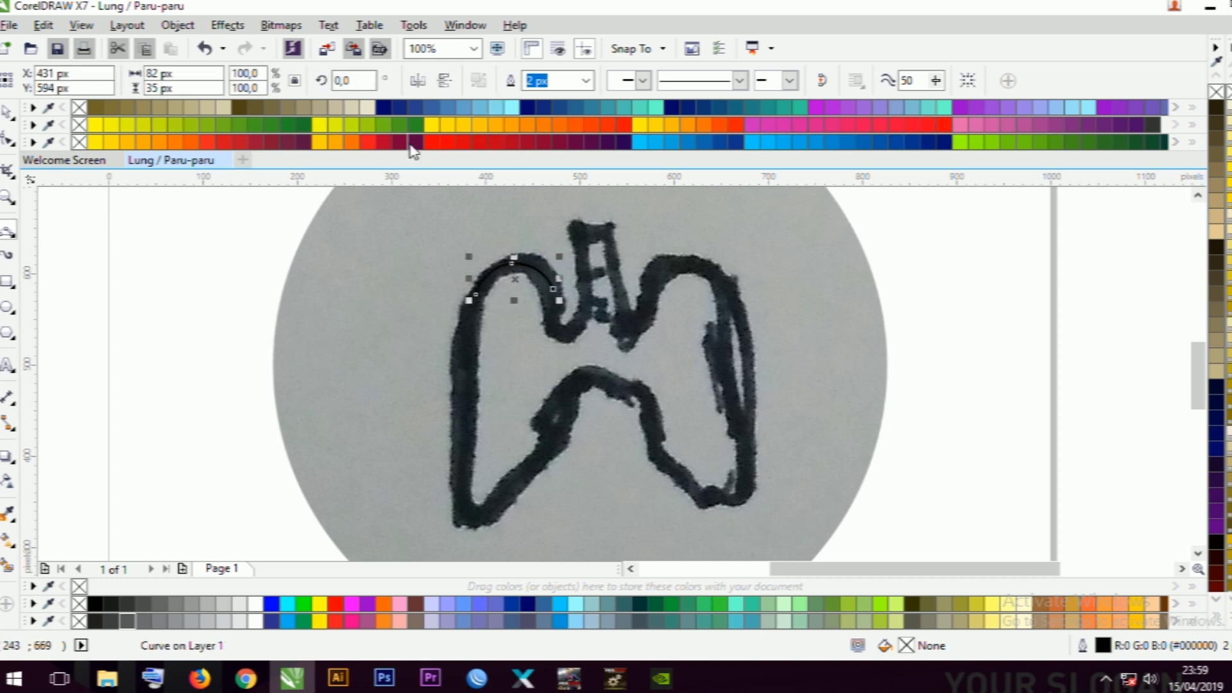
{"action": "left_click", "coordinate": [451, 127]}
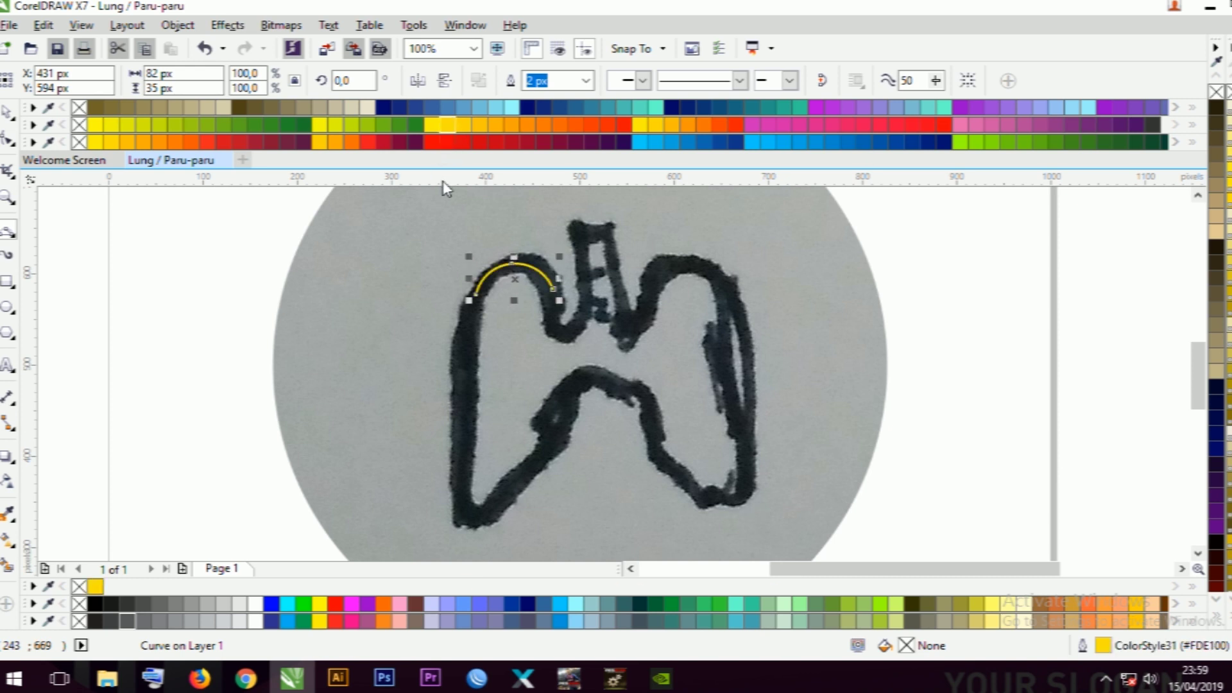
- Extend the curve around the left lung's outer, bottom and inner edges, and up the left side of the windpipe
{"action": "left_click_drag", "start_coordinate": [476, 295], "coordinate": [563, 383]}
{"action": "left_click_drag", "start_coordinate": [553, 289], "coordinate": [567, 330]}
{"action": "left_click", "coordinate": [572, 336]}
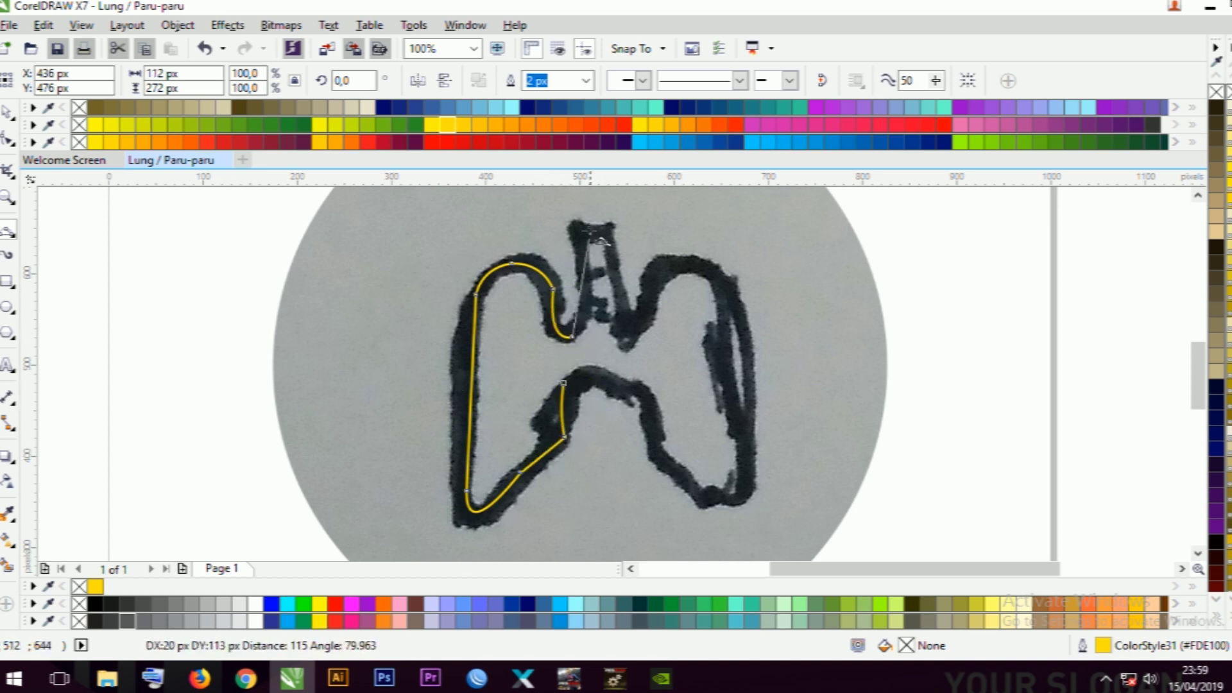
{"action": "left_click", "coordinate": [577, 220]}
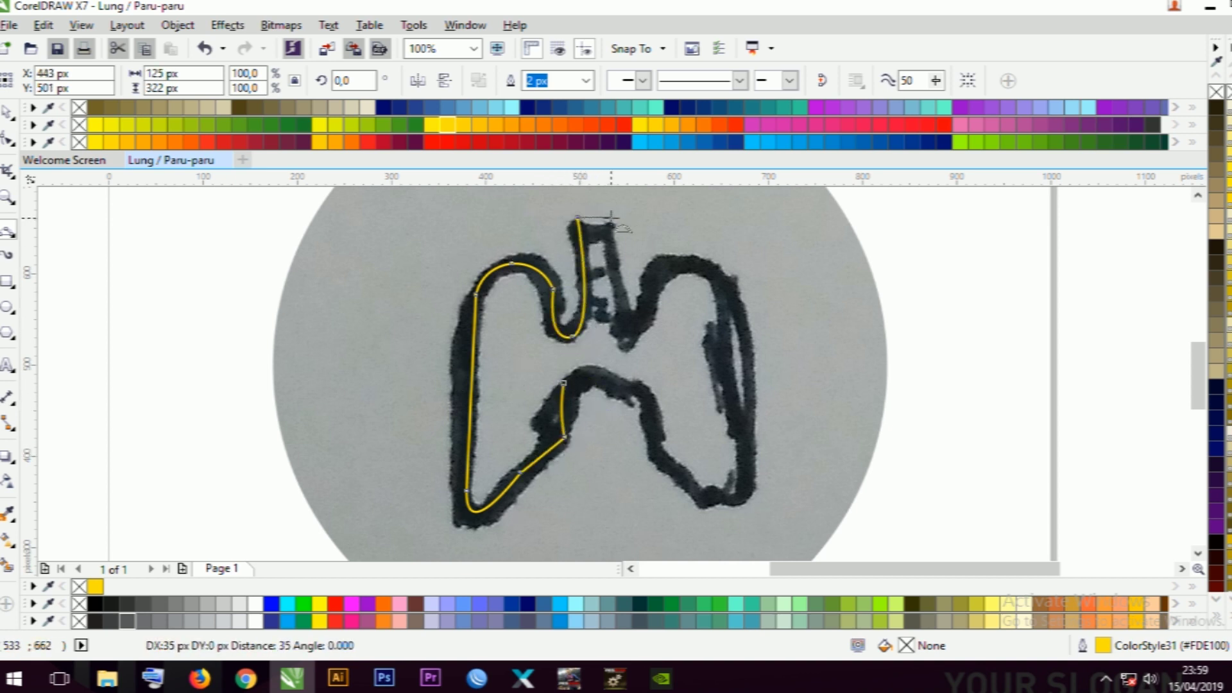
- Trace the windpipe's top and the lower arch between the lungs, and close the outline with a straight segment
{"action": "left_click_drag", "start_coordinate": [578, 218], "coordinate": [614, 213]}
{"action": "left_click", "coordinate": [597, 215]}
{"action": "left_click_drag", "start_coordinate": [563, 384], "coordinate": [645, 394]}
{"action": "left_click", "coordinate": [600, 374]}
{"action": "left_click_drag", "start_coordinate": [614, 213], "coordinate": [645, 395]}
{"action": "left_click", "coordinate": [645, 395]}
- Remove surplus nodes from the left lung's upper and inner edges with the Shape tool
{"action": "key", "text": "F10"}
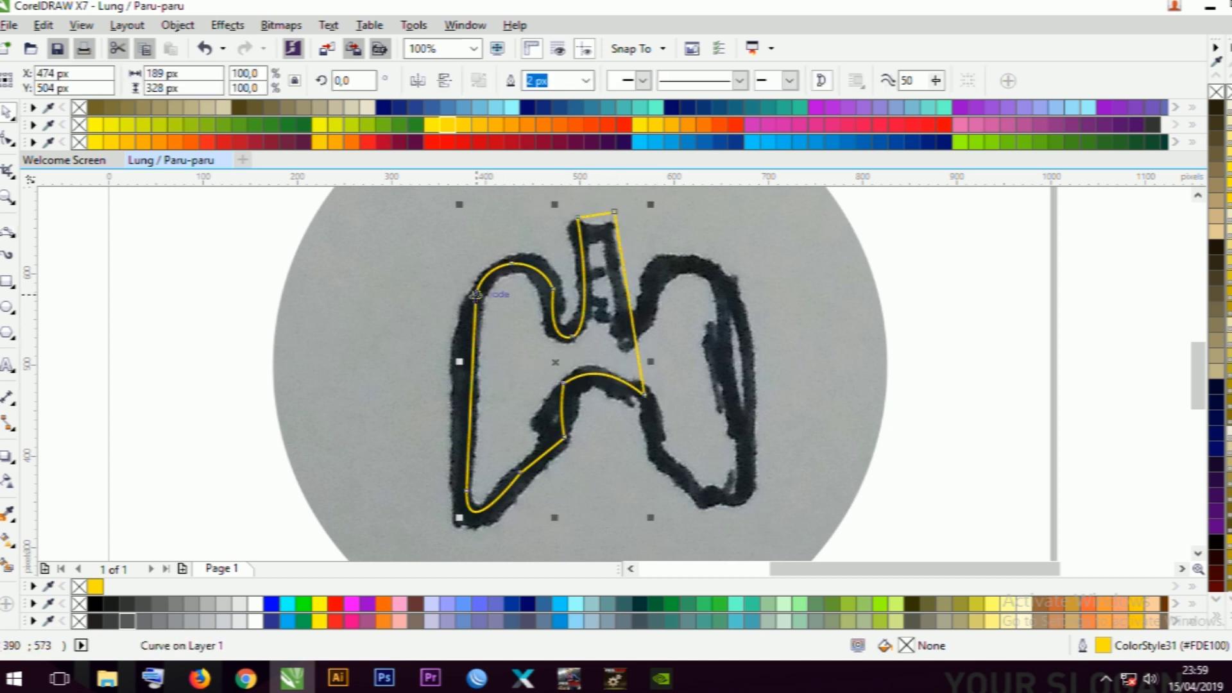
{"action": "key", "text": "Delete"}
{"action": "double_click", "coordinate": [554, 289]}
{"action": "double_click", "coordinate": [565, 439]}
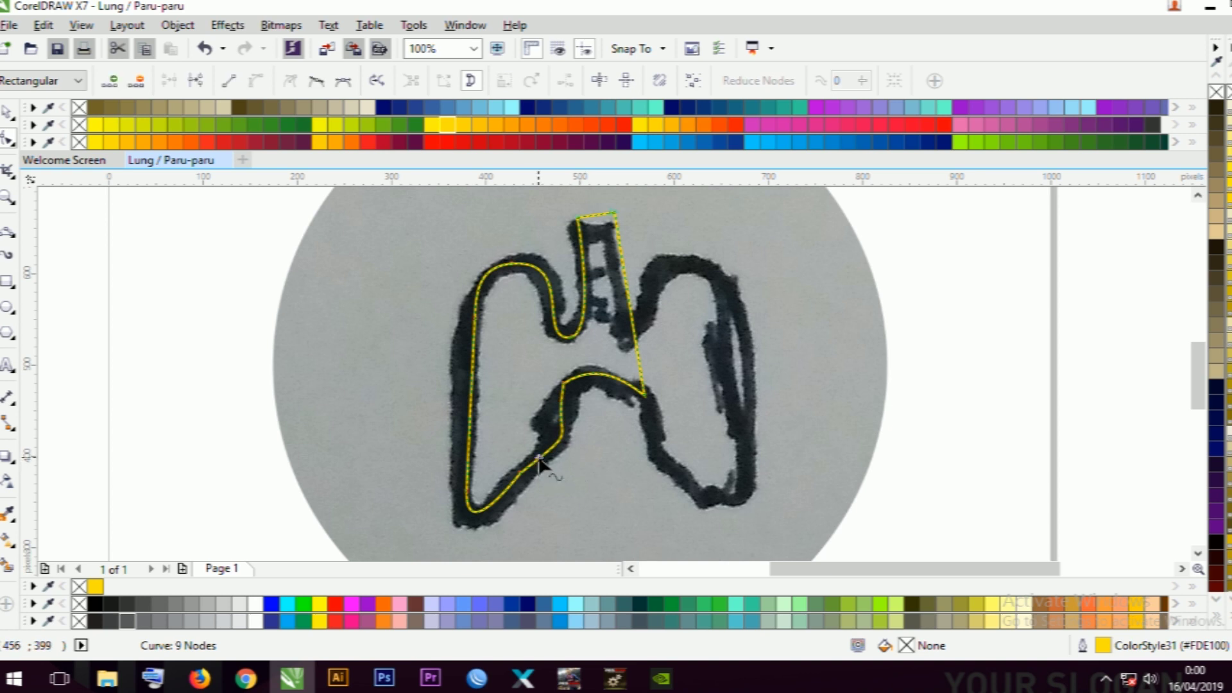
- Move the left lung's outer nodes outward and reshape its top curve to follow the sketch's outer edge
{"action": "left_click", "coordinate": [474, 318]}
{"action": "left_click_drag", "start_coordinate": [468, 493], "coordinate": [452, 491]}
{"action": "left_click_drag", "start_coordinate": [475, 318], "coordinate": [459, 322]}
{"action": "left_click_drag", "start_coordinate": [511, 264], "coordinate": [560, 255]}
- Smooth the outline's inner edge by deleting surplus nodes where it meets the lower arch
{"action": "left_click", "coordinate": [568, 292]}
{"action": "left_click", "coordinate": [572, 337]}
{"action": "left_click", "coordinate": [565, 385]}
{"action": "double_click", "coordinate": [595, 374]}
{"action": "left_click_drag", "start_coordinate": [521, 366], "coordinate": [575, 410]}
{"action": "key", "text": "Delete"}
{"action": "double_click", "coordinate": [532, 464]}
{"action": "key", "text": "ctrl+z"}
- Reshape the left lung's bottom tip and upper curve to follow the outer edge of the sketch
{"action": "left_click_drag", "start_coordinate": [471, 509], "coordinate": [483, 521]}
{"action": "left_click", "coordinate": [509, 425]}
{"action": "left_click", "coordinate": [458, 337]}
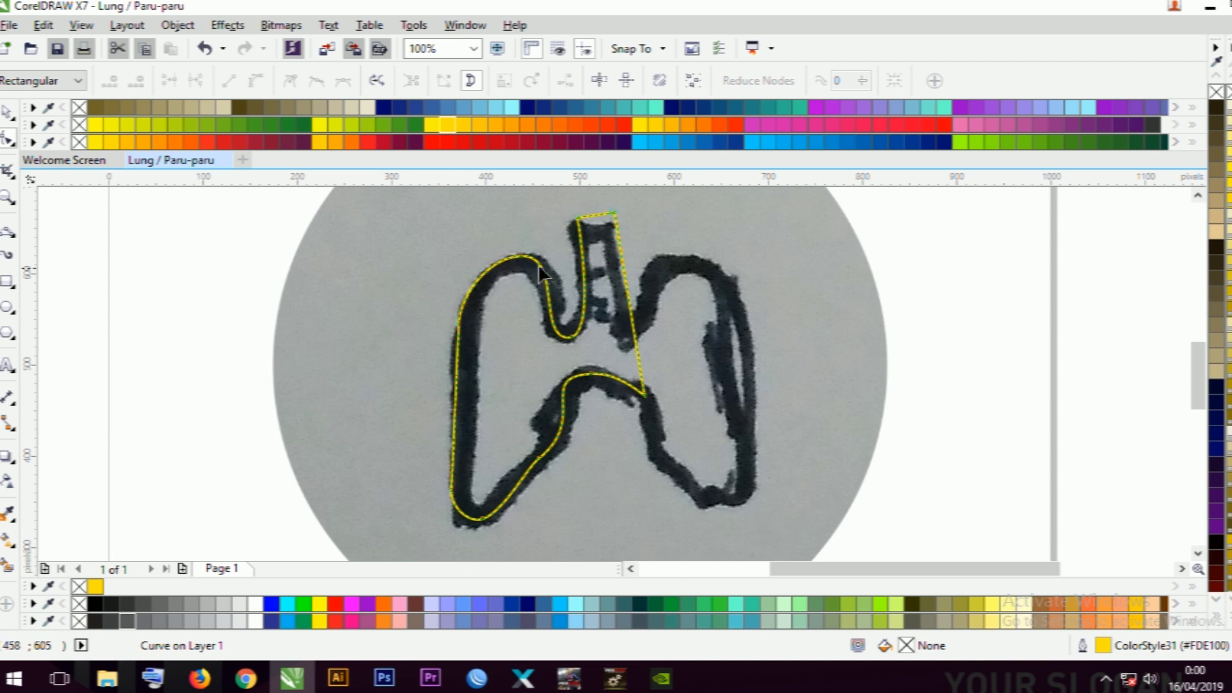
{"action": "left_click_drag", "start_coordinate": [523, 255], "coordinate": [531, 256]}
{"action": "key", "text": "space"}
{"action": "key", "text": "space"}
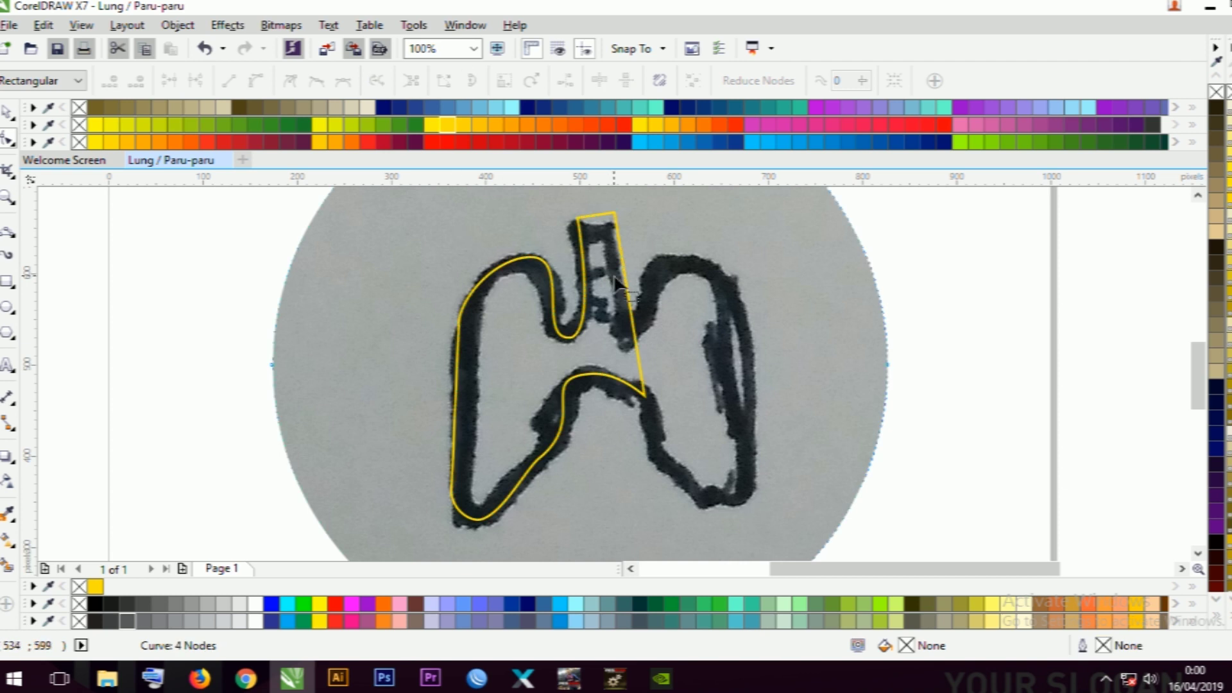
- Trim the outline at the windpipe's centre line with a rectangle about 128 by 270 px, and delete the rectangle
{"action": "left_click", "coordinate": [7, 282]}
{"action": "left_click_drag", "start_coordinate": [593, 203], "coordinate": [718, 446]}
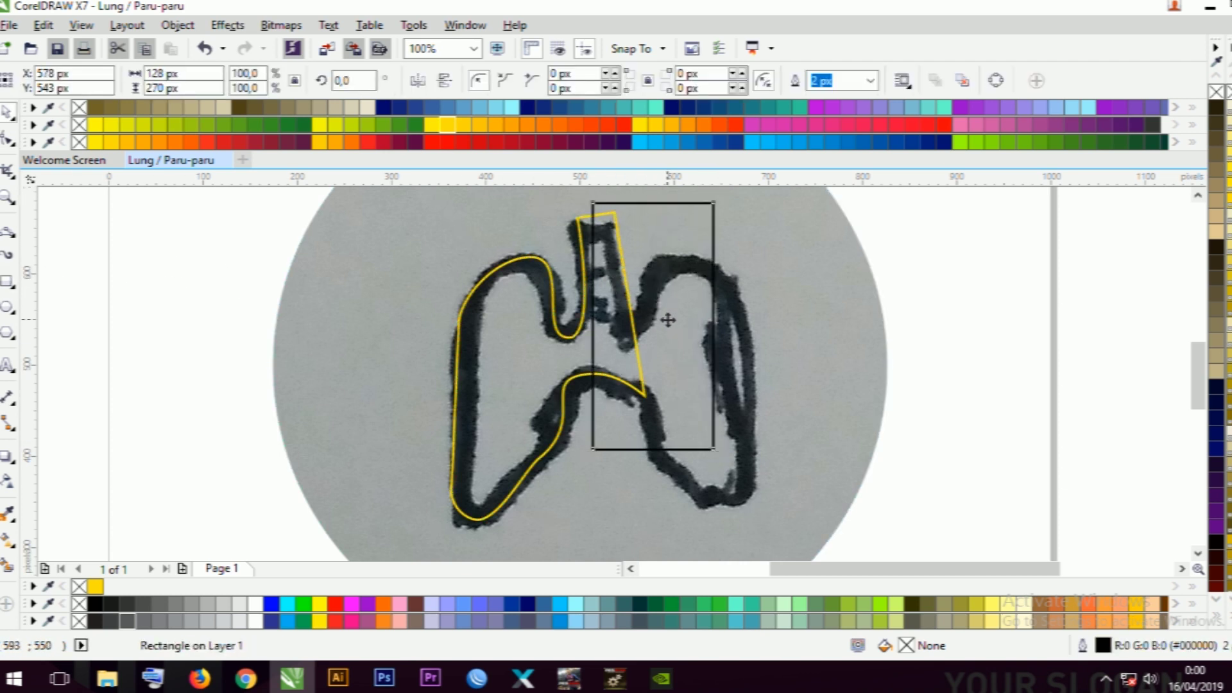
{"action": "left_click", "coordinate": [563, 359], "text": "shift"}
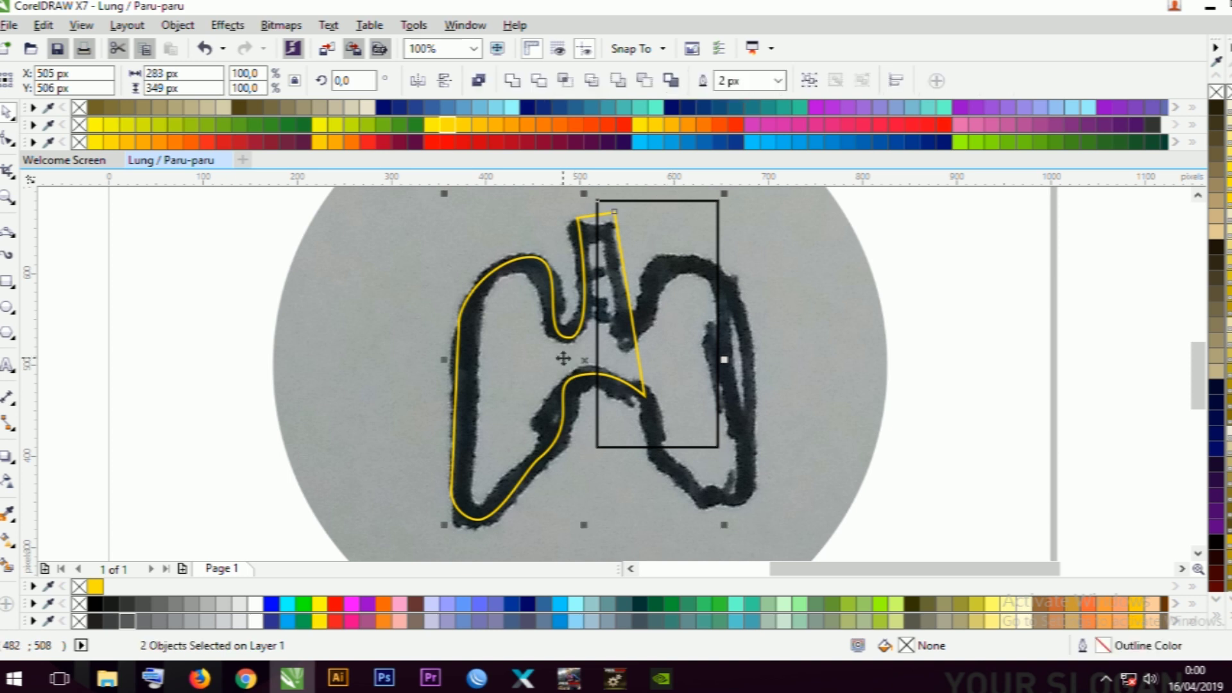
{"action": "left_click", "coordinate": [538, 80]}
{"action": "left_click", "coordinate": [658, 314]}
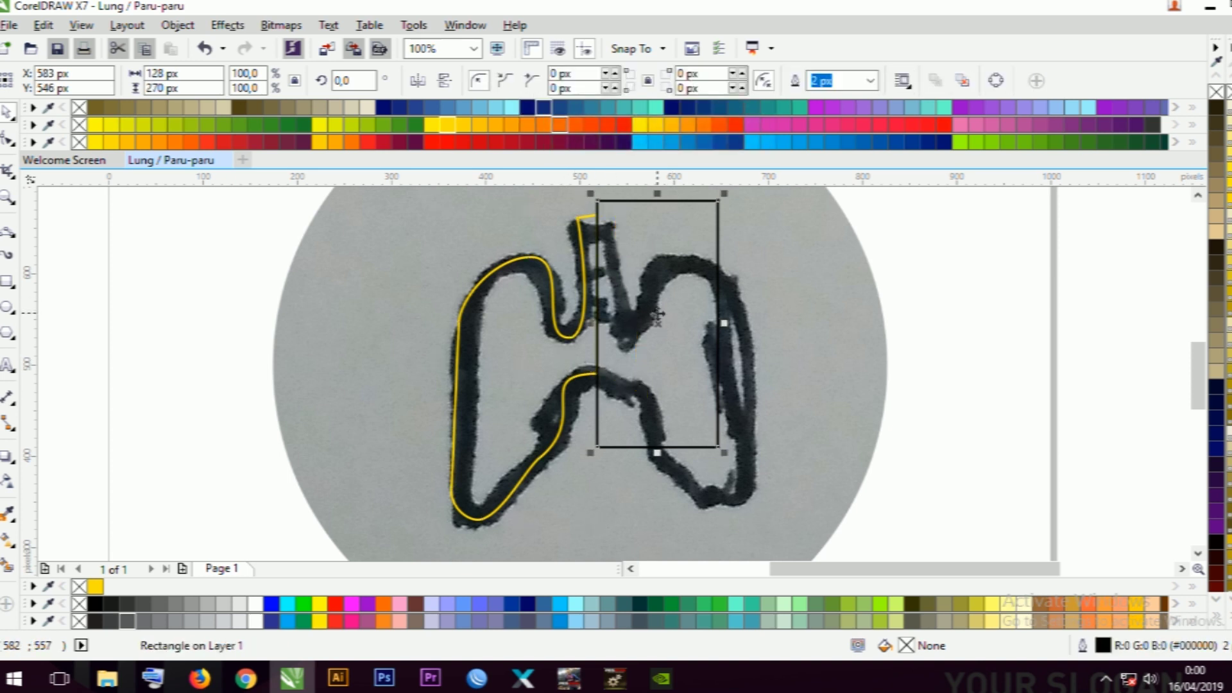
{"action": "key", "text": "Delete"}
- Mirror a copy of the half-lung outline to the right and weld both halves into one shape
{"action": "left_click", "coordinate": [543, 354]}
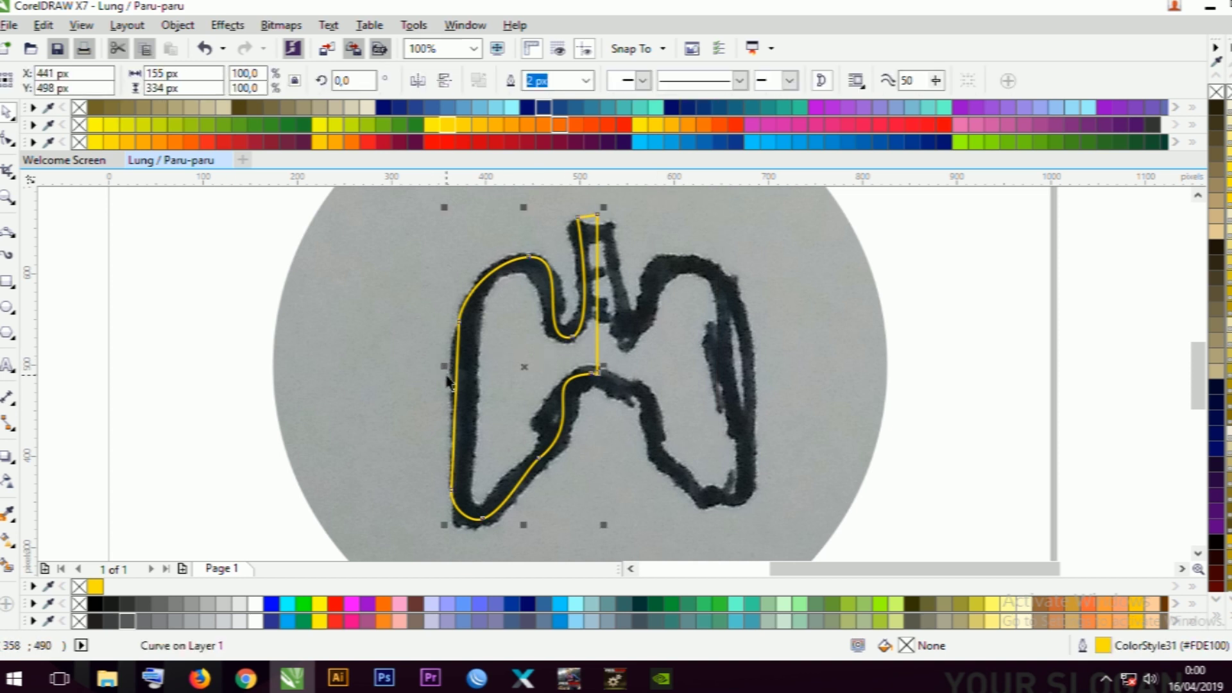
{"action": "left_click_drag", "start_coordinate": [445, 371], "coordinate": [627, 374]}
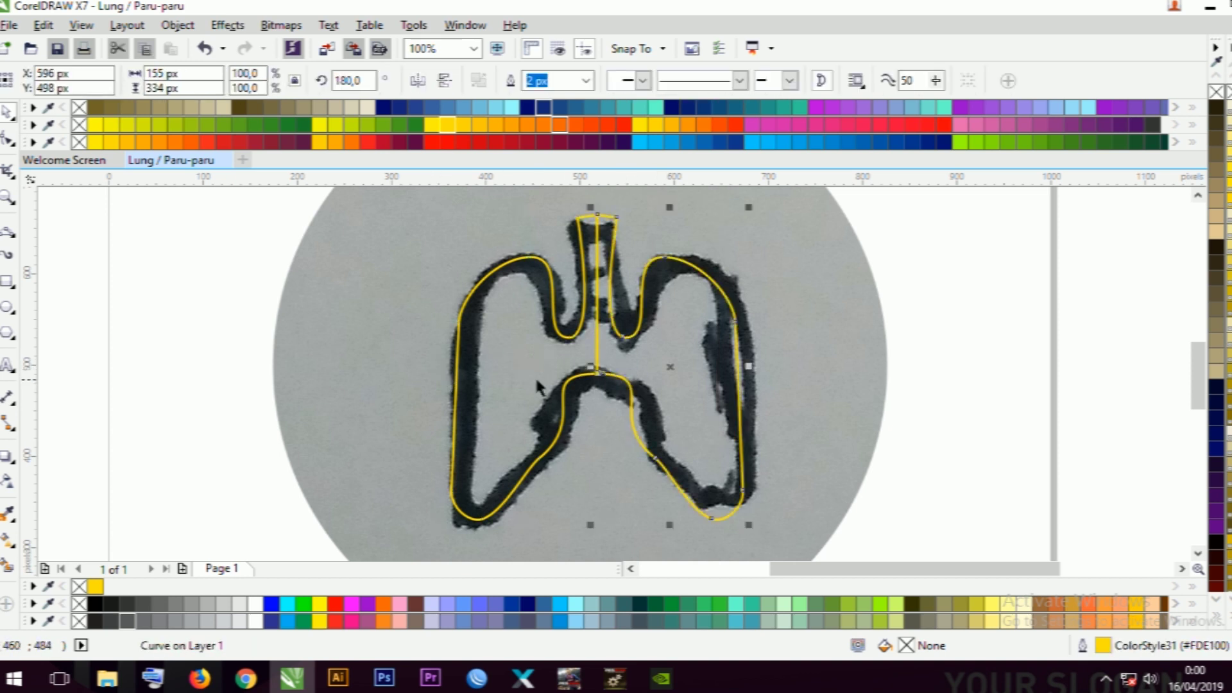
{"action": "left_click", "coordinate": [516, 379], "text": "shift"}
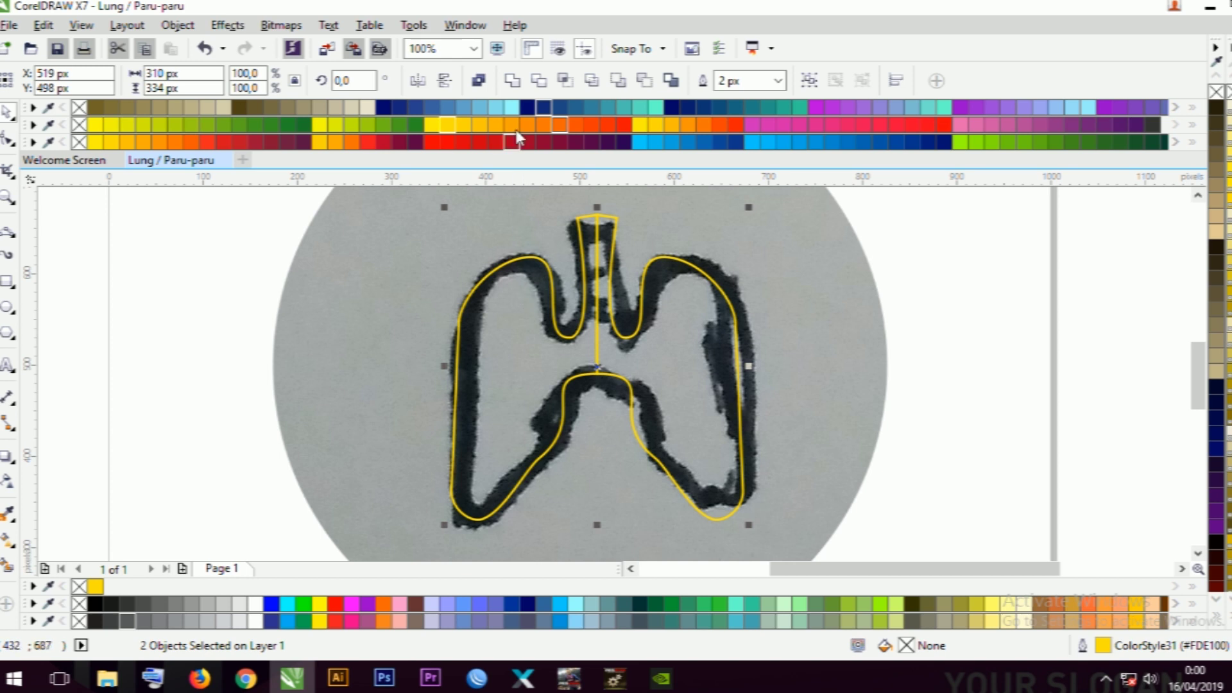
{"action": "left_click", "coordinate": [512, 80]}
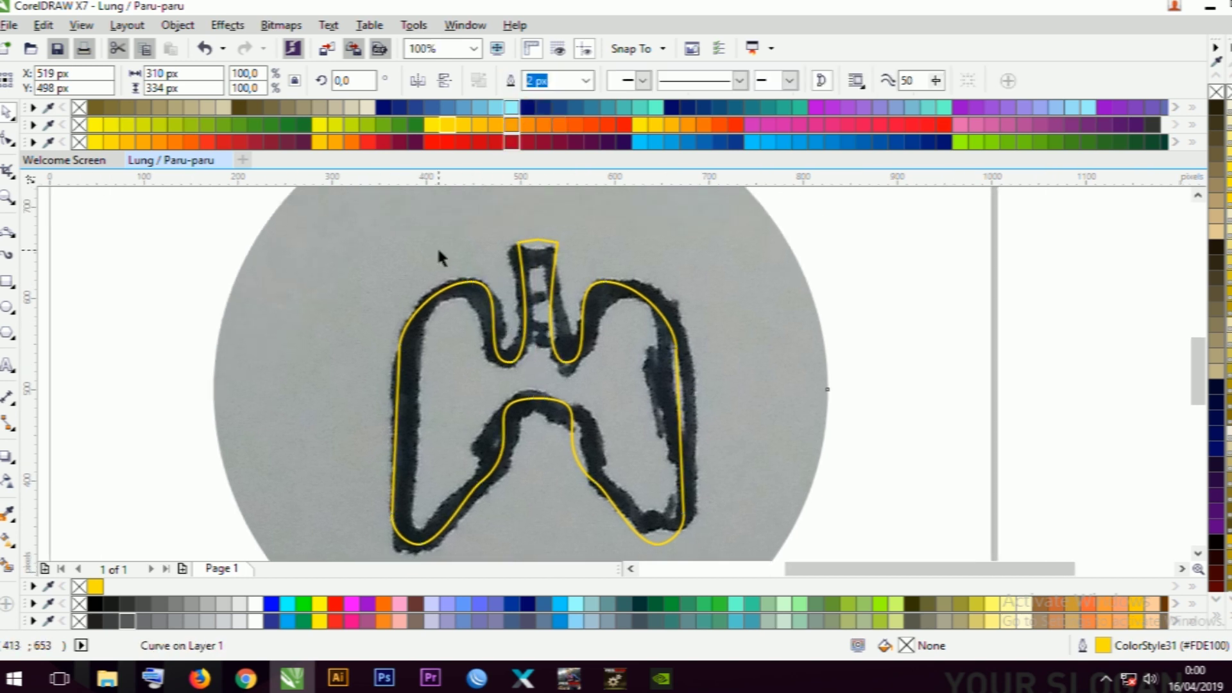
- Smooth the node at the middle of the lower arch and delete the surplus node on the windpipe's top edge
{"action": "key", "text": "F10"}
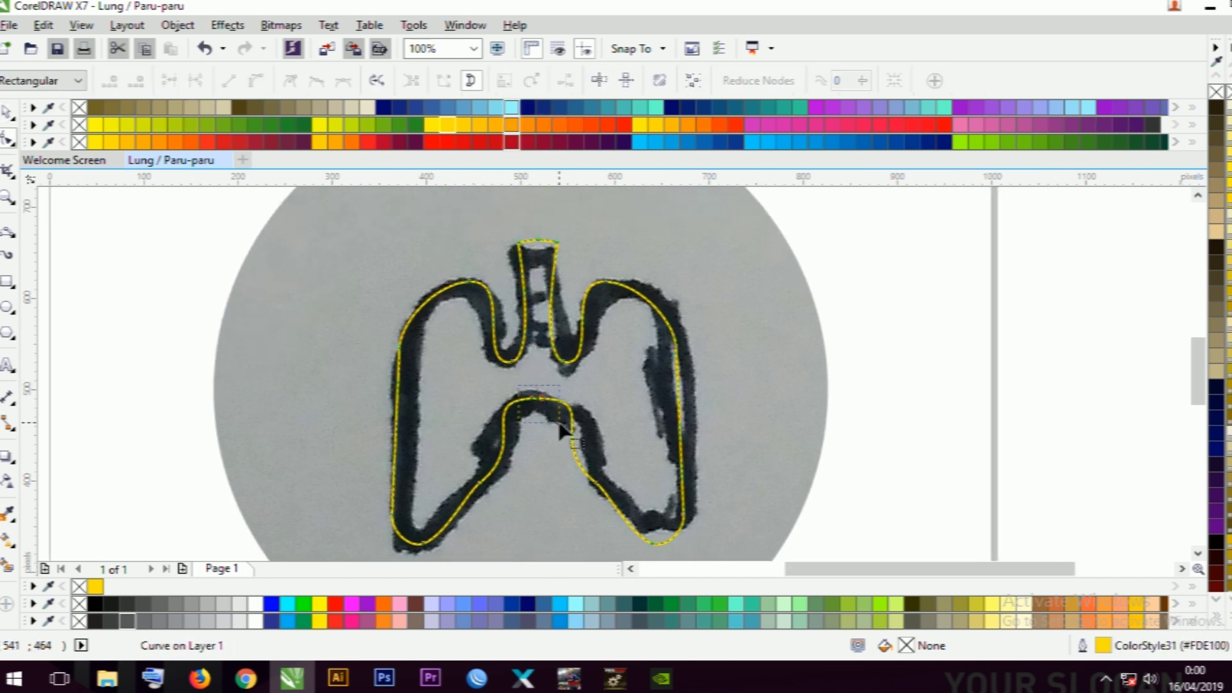
{"action": "left_click", "coordinate": [557, 425]}
{"action": "left_click", "coordinate": [529, 392]}
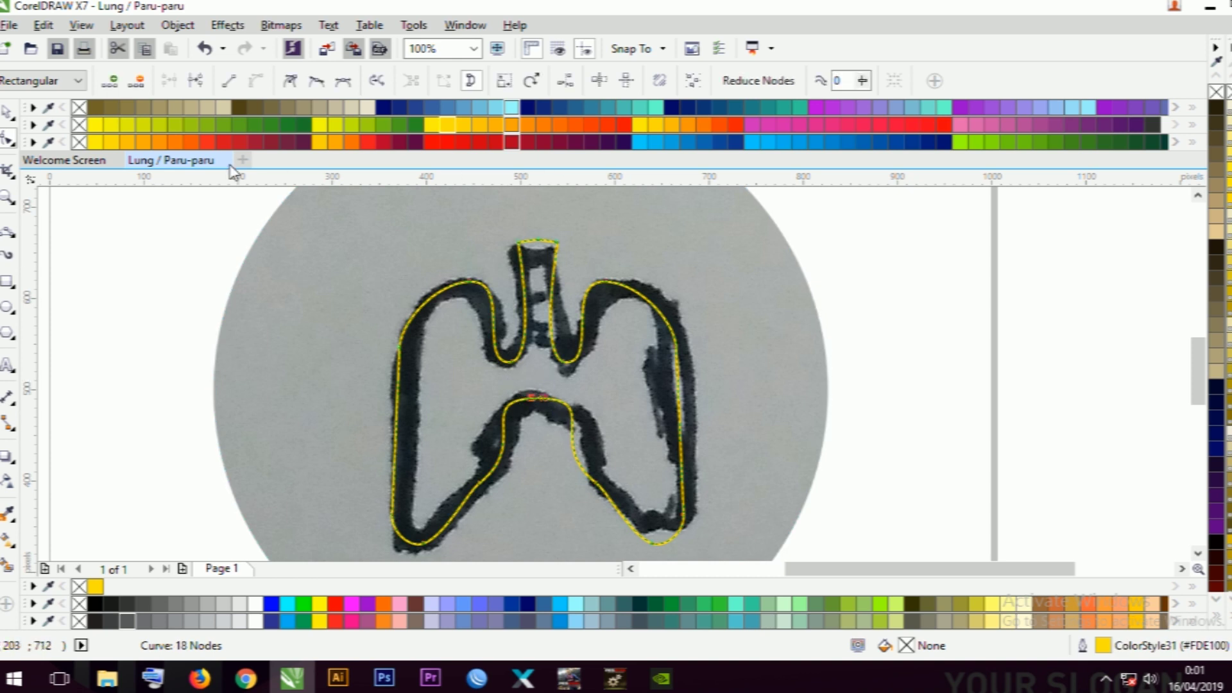
{"action": "left_click", "coordinate": [318, 81]}
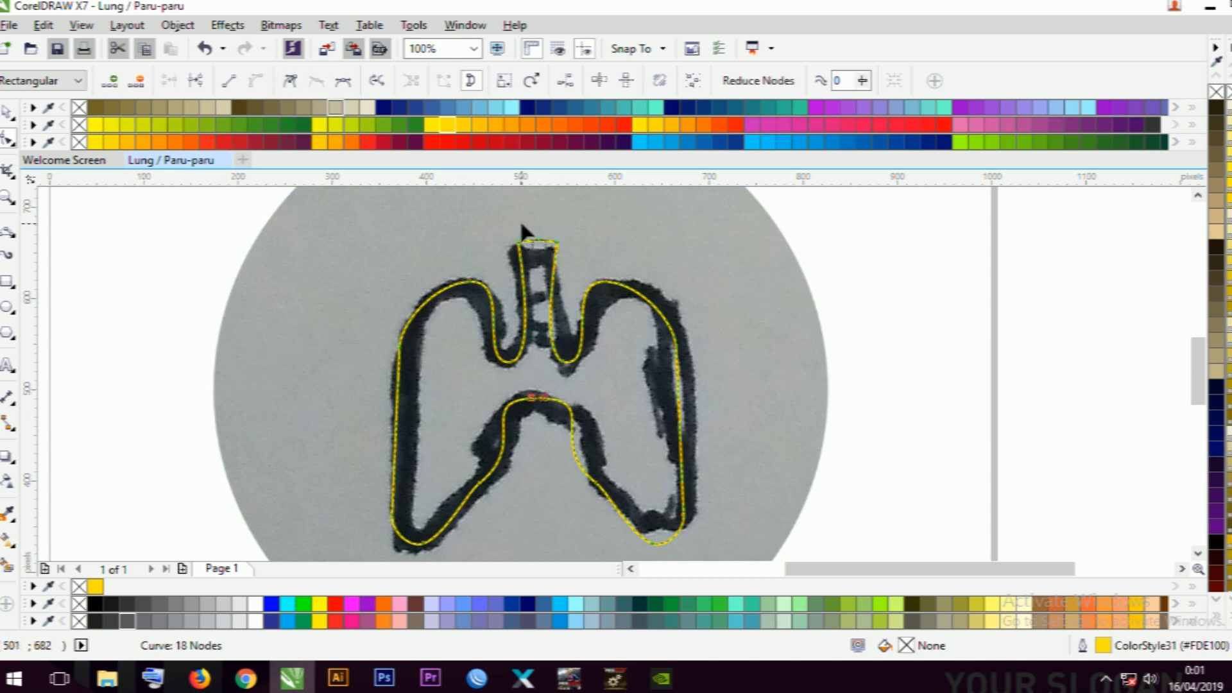
{"action": "key", "text": "Delete"}
{"action": "key", "text": "space"}
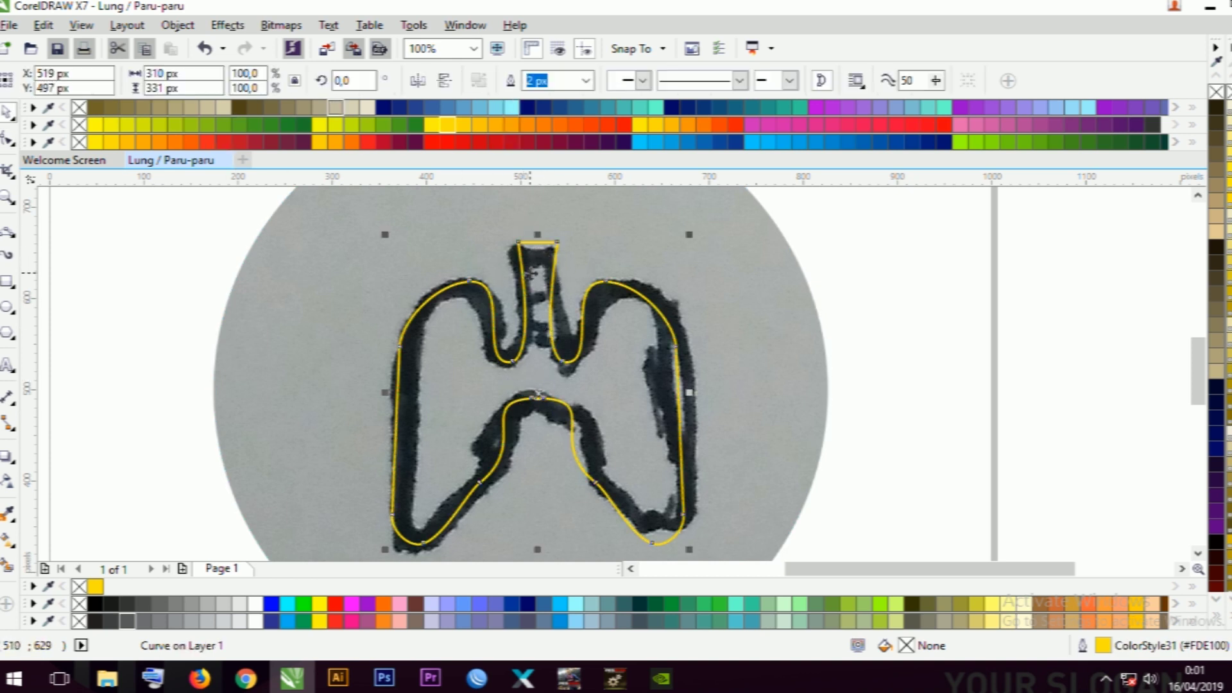
- Move the lung outline about 550 px to the right, off the sketch, and fill it black with no outline
{"action": "left_click_drag", "start_coordinate": [538, 280], "coordinate": [1062, 279]}
{"action": "scroll", "coordinate": [710, 479], "scroll_direction": "down", "scroll_amount": 2}
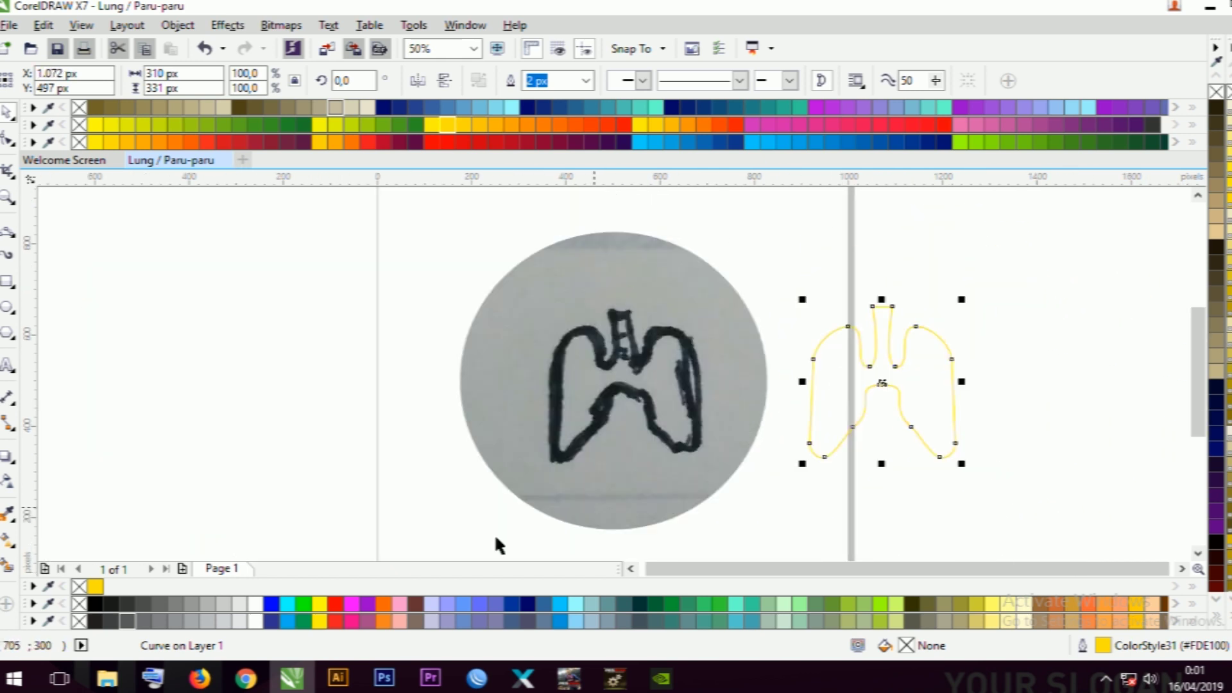
{"action": "left_click", "coordinate": [97, 604]}
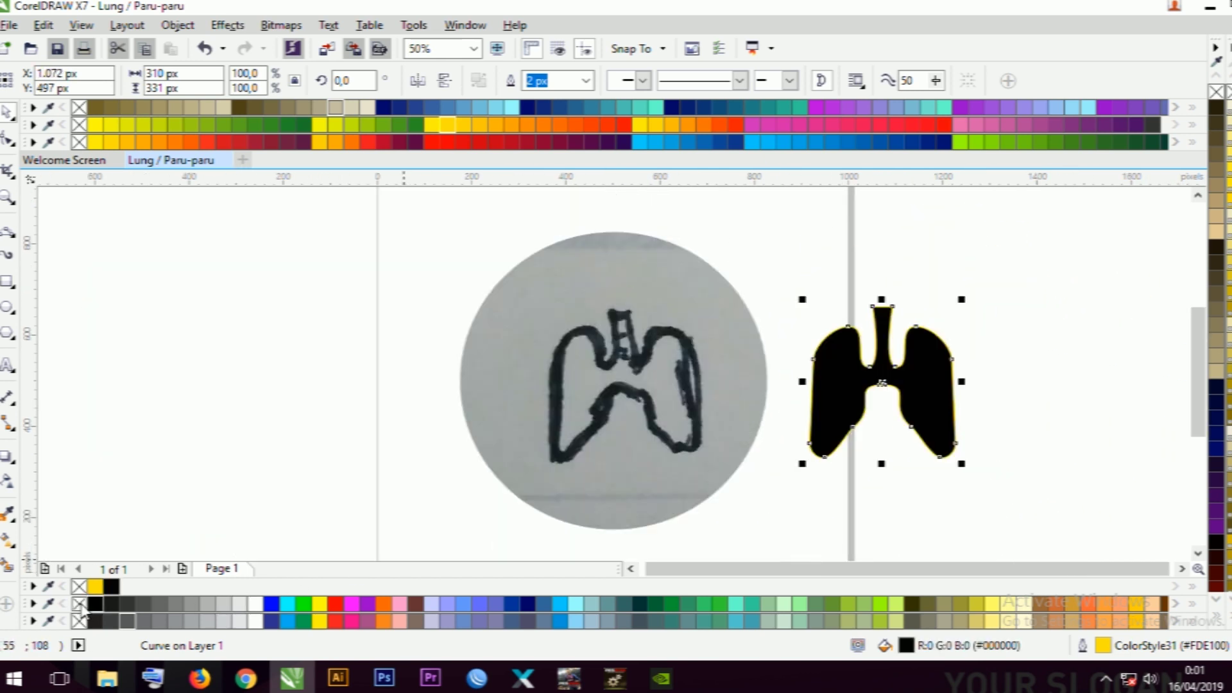
{"action": "left_click", "coordinate": [221, 428]}
- Delete the circular sketch photo and centre the black lung shape on the page
{"action": "left_click", "coordinate": [648, 395]}
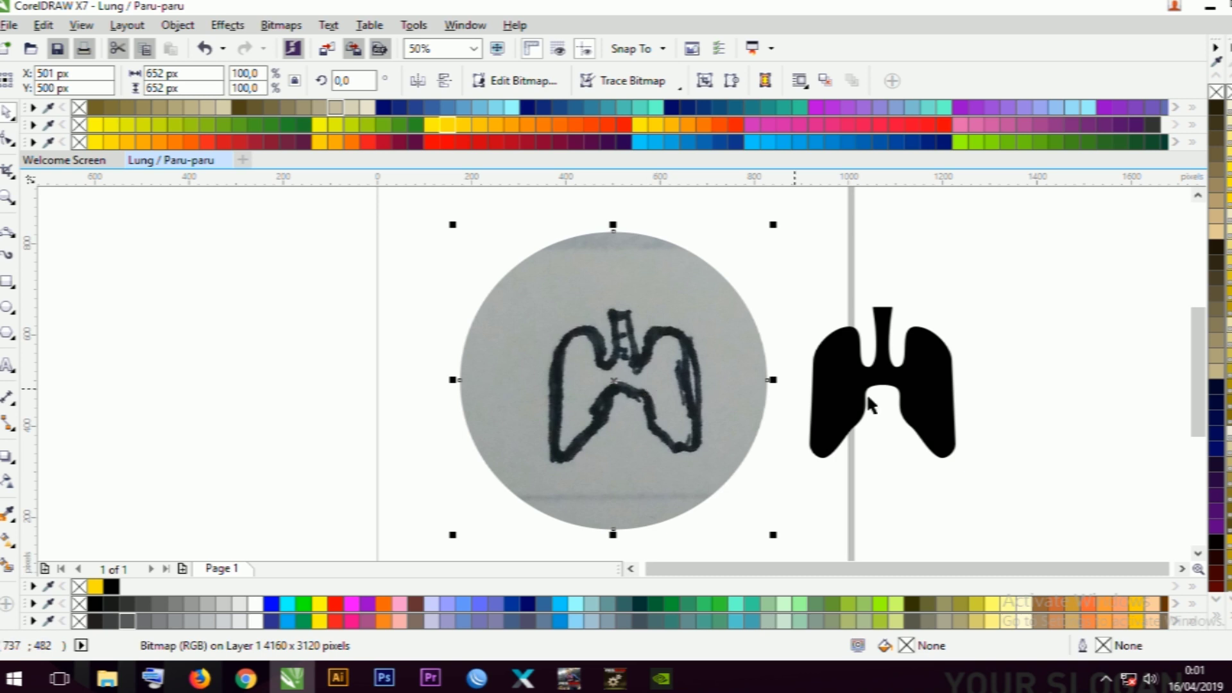
{"action": "key", "text": "Delete"}
{"action": "left_click", "coordinate": [870, 375]}
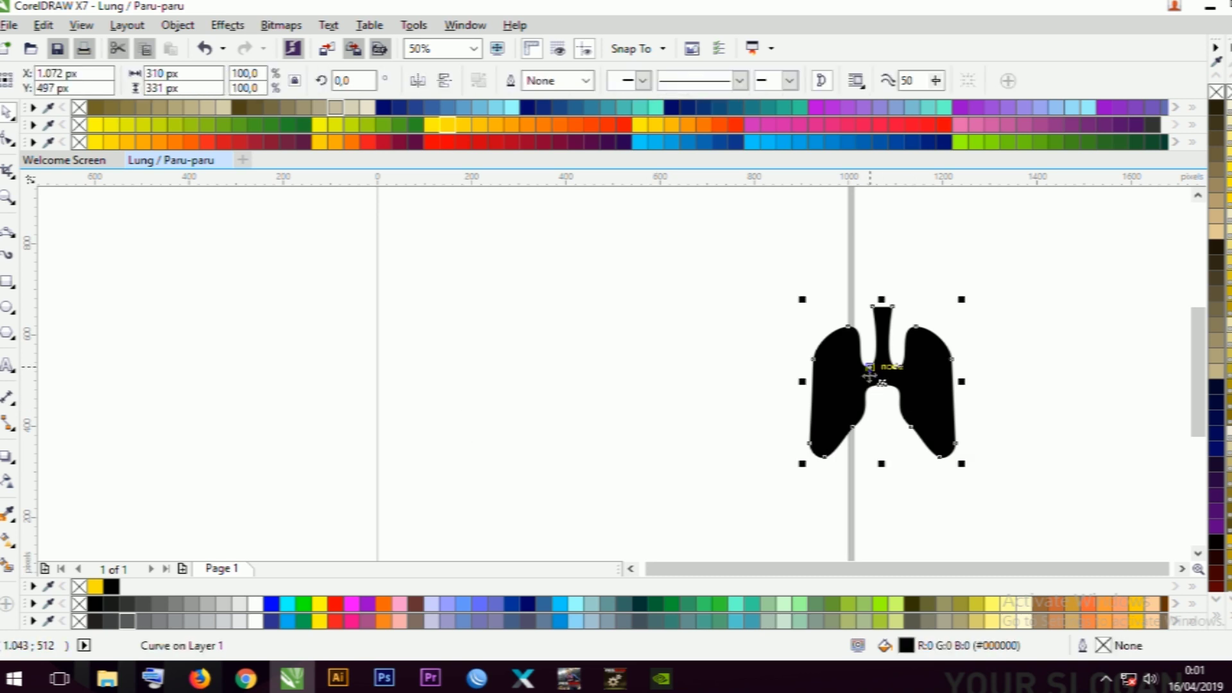
{"action": "key", "text": "p"}
- Place a copy of the black lung about 400 px to the right of the original
{"action": "left_click", "coordinate": [935, 409]}
{"action": "left_click_drag", "start_coordinate": [935, 410], "coordinate": [834, 344]}
{"action": "left_click", "coordinate": [520, 315]}
{"action": "left_click_drag", "start_coordinate": [516, 319], "coordinate": [706, 322]}
{"action": "right_click", "coordinate": [706, 322]}
{"action": "left_click_drag", "start_coordinate": [695, 326], "coordinate": [563, 308]}
- Add a one-step inside contour with a 15 px offset to the original lung
{"action": "left_click", "coordinate": [399, 303]}
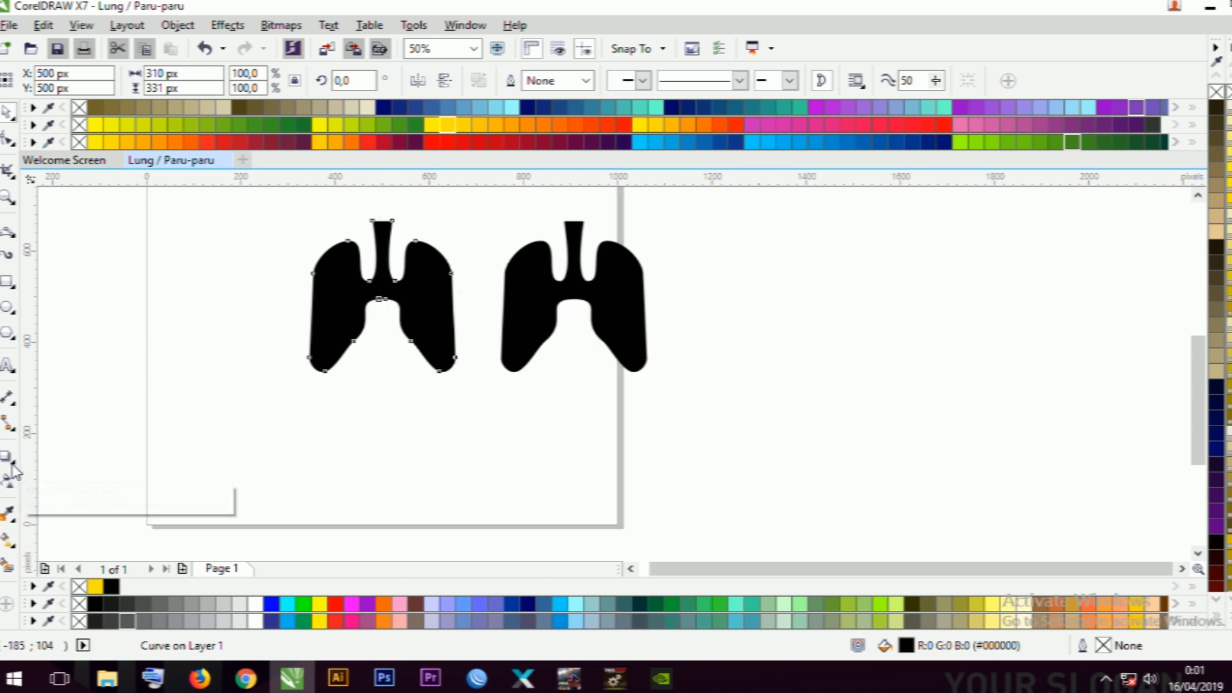
{"action": "left_click", "coordinate": [16, 465]}
{"action": "left_click", "coordinate": [15, 463]}
{"action": "left_click", "coordinate": [71, 476]}
{"action": "left_click_drag", "start_coordinate": [440, 296], "coordinate": [449, 273]}
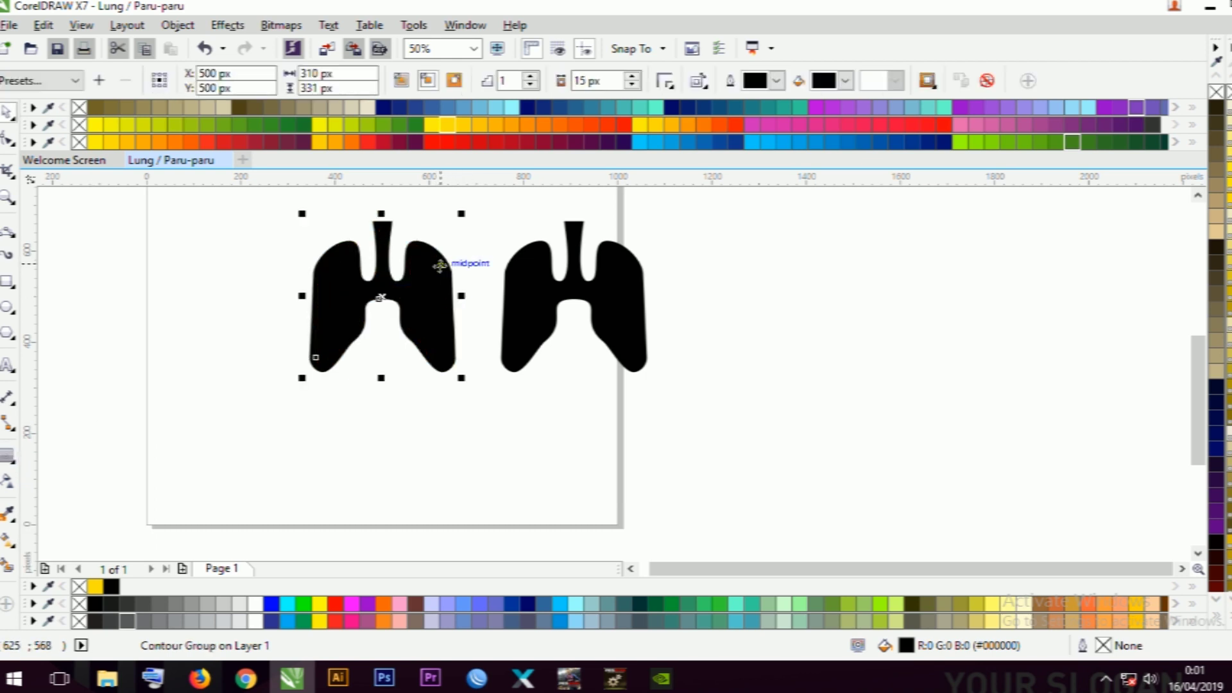
{"action": "scroll", "coordinate": [440, 264], "scroll_direction": "up", "scroll_amount": 1}
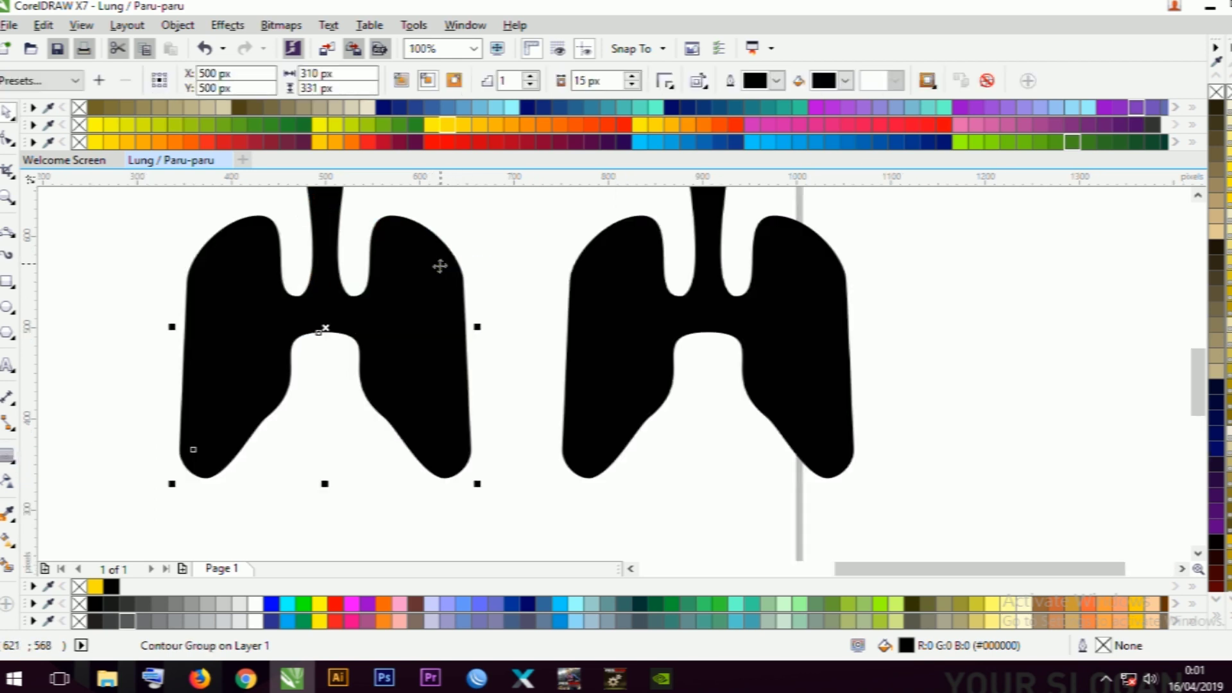
- Try a grey (#999999) and a yellow fill on the contoured lung's outer shape
{"action": "left_click", "coordinate": [187, 606]}
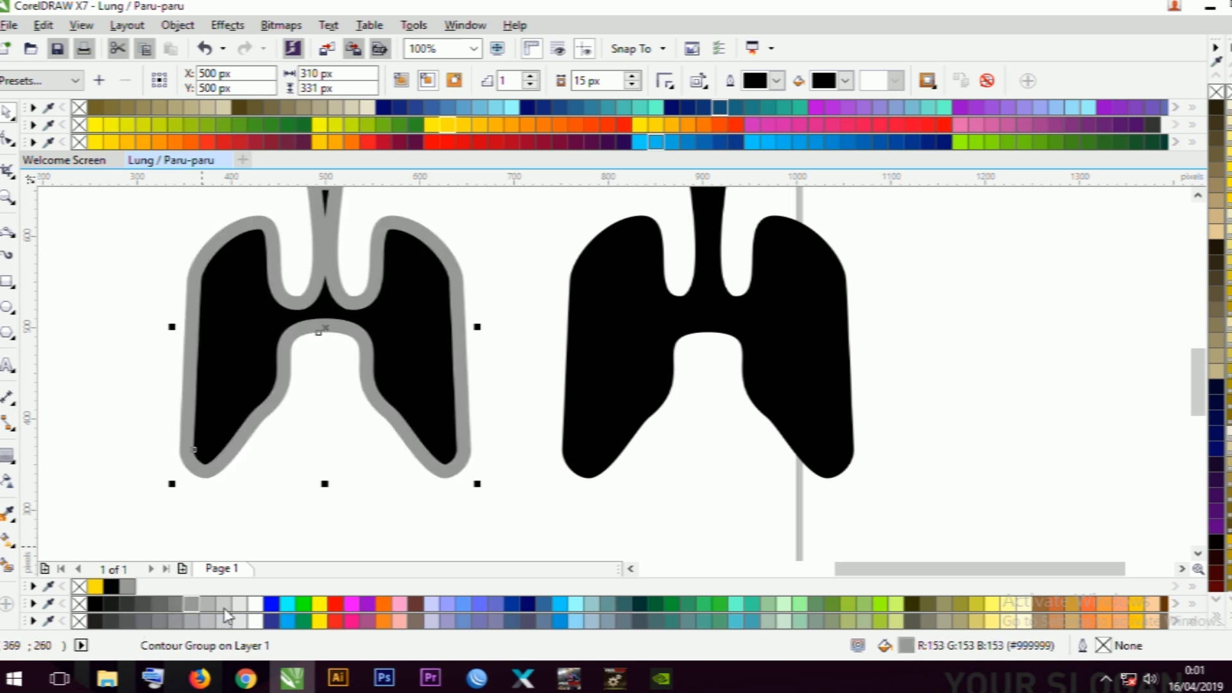
{"action": "left_click", "coordinate": [319, 608]}
{"action": "left_click", "coordinate": [322, 498]}
{"action": "scroll", "coordinate": [373, 342], "scroll_direction": "down", "scroll_amount": 2}
{"action": "scroll", "coordinate": [417, 331], "scroll_direction": "left", "scroll_amount": 3}
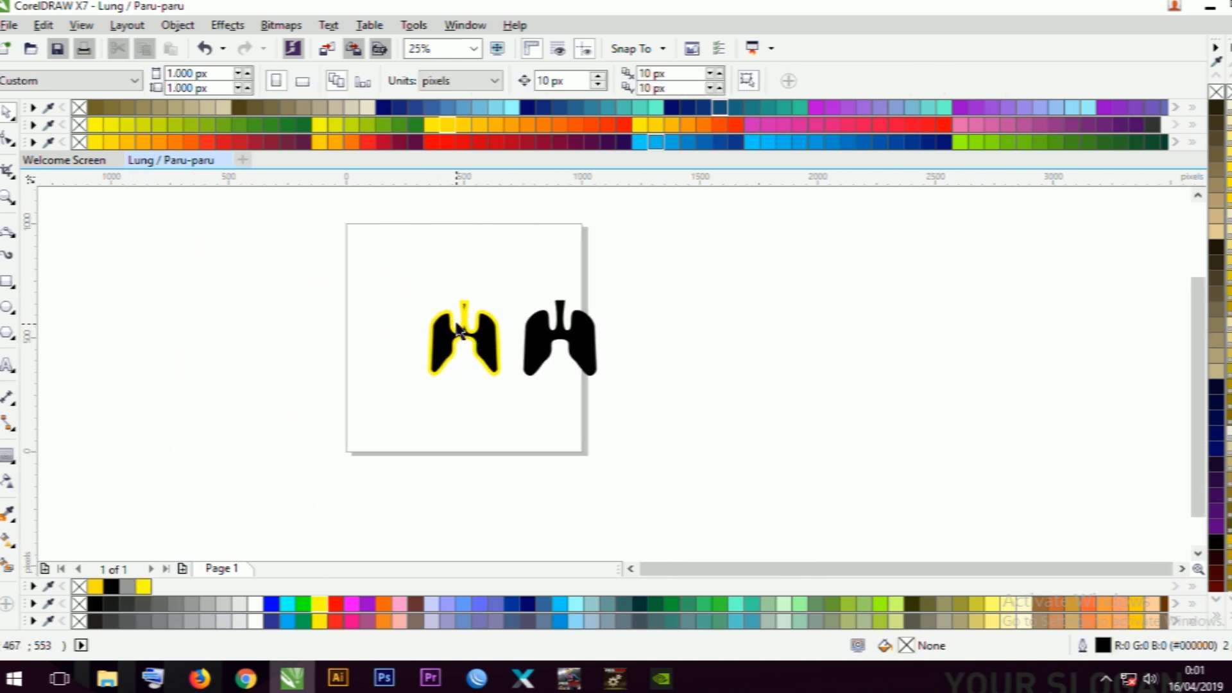
- Fill the contoured lung's outer shape with orange (#FEA200)
{"action": "scroll", "coordinate": [460, 321], "scroll_direction": "up", "scroll_amount": 2}
{"action": "left_click", "coordinate": [483, 316]}
{"action": "left_click", "coordinate": [512, 125]}
{"action": "left_click", "coordinate": [528, 275]}
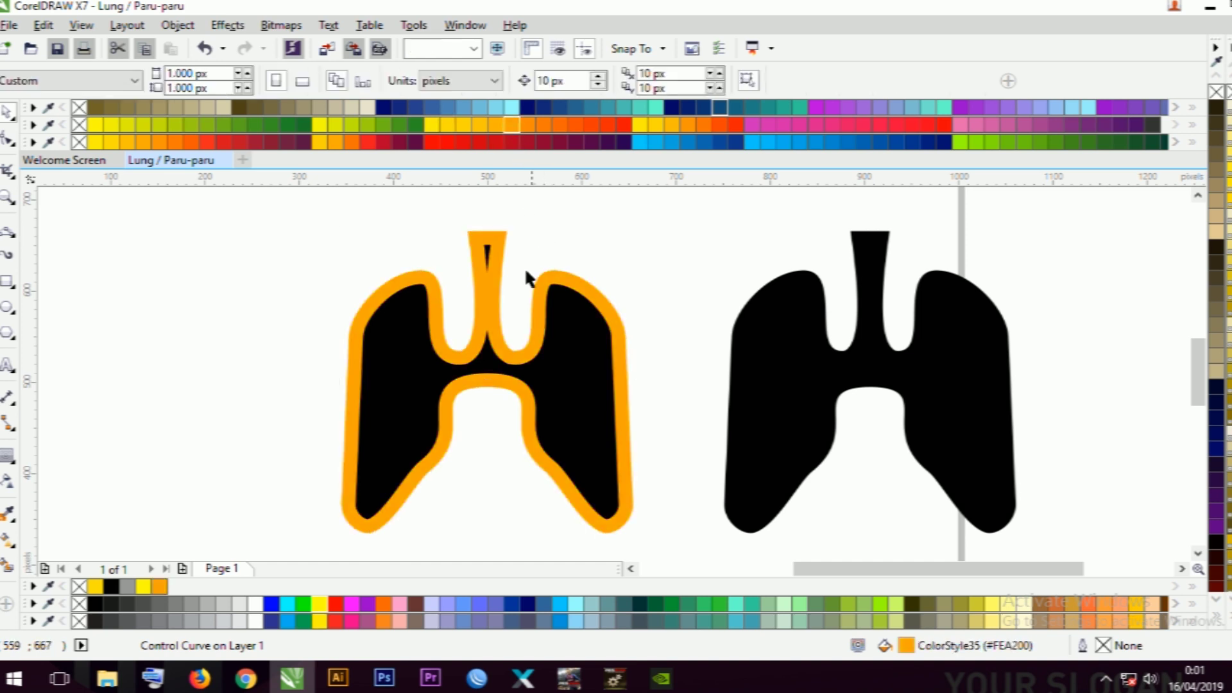
{"action": "left_click", "coordinate": [486, 281]}
{"action": "scroll", "coordinate": [487, 284], "scroll_direction": "up", "scroll_amount": 2}
{"action": "scroll", "coordinate": [488, 284], "scroll_direction": "down", "scroll_amount": 2}
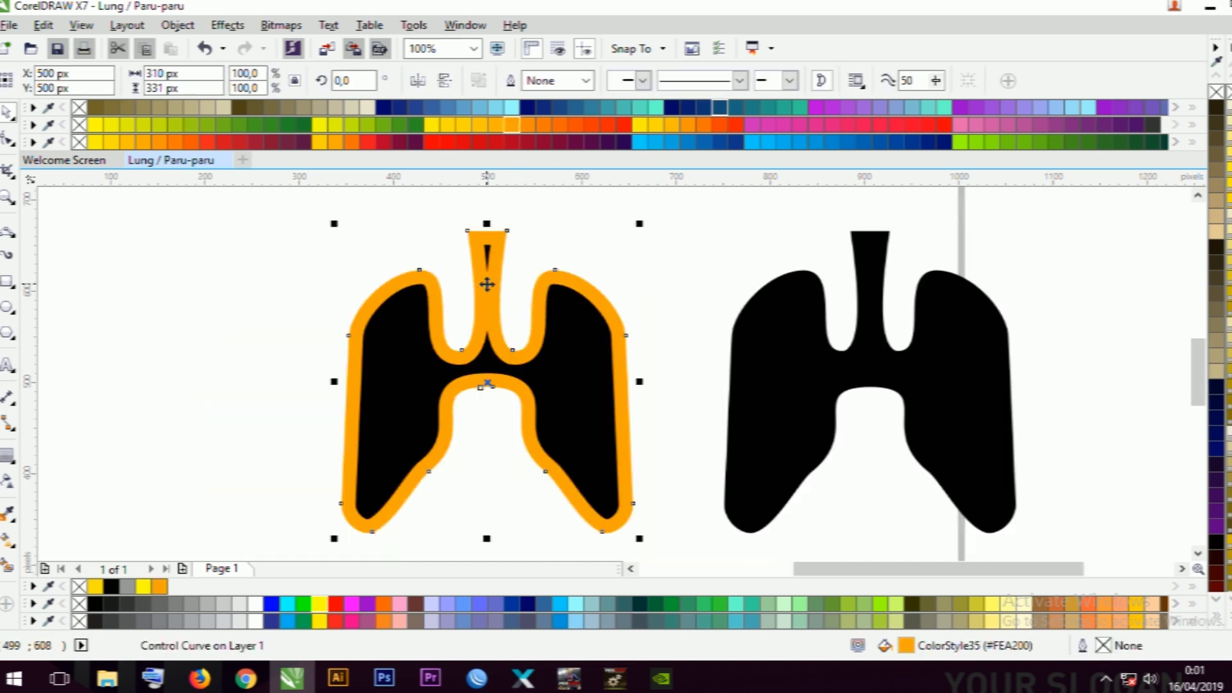
- Set the lung's inside contour offset to 5 px
{"action": "left_click", "coordinate": [556, 316]}
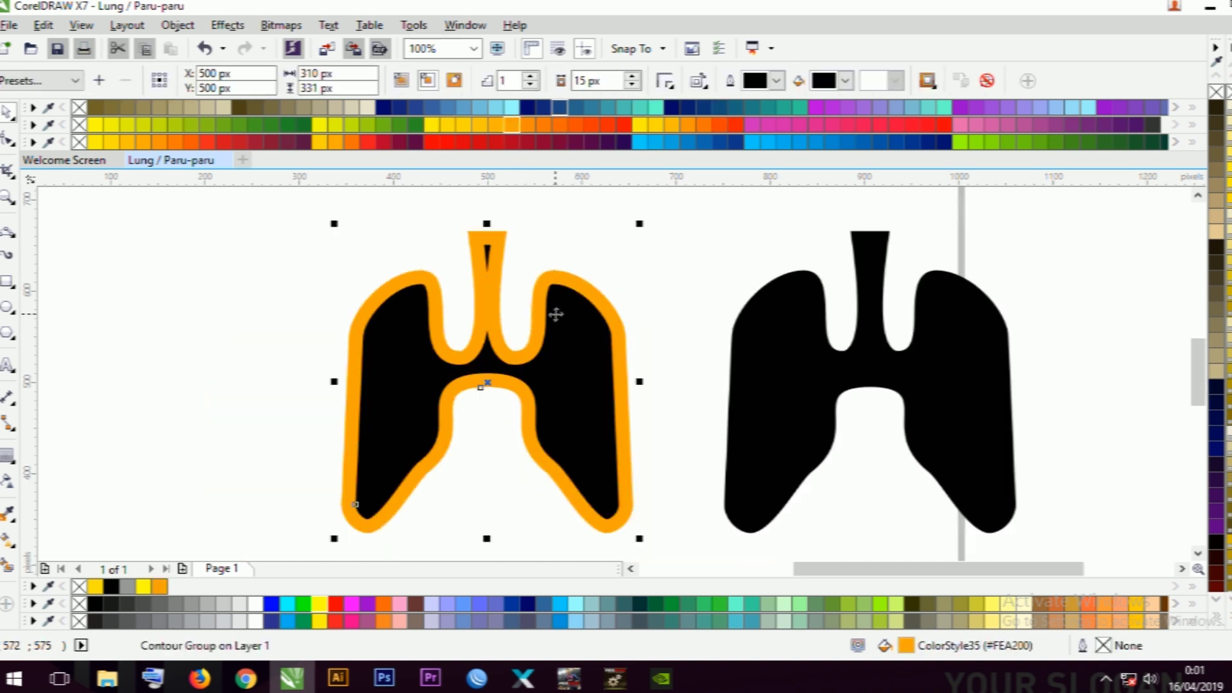
{"action": "double_click", "coordinate": [605, 80]}
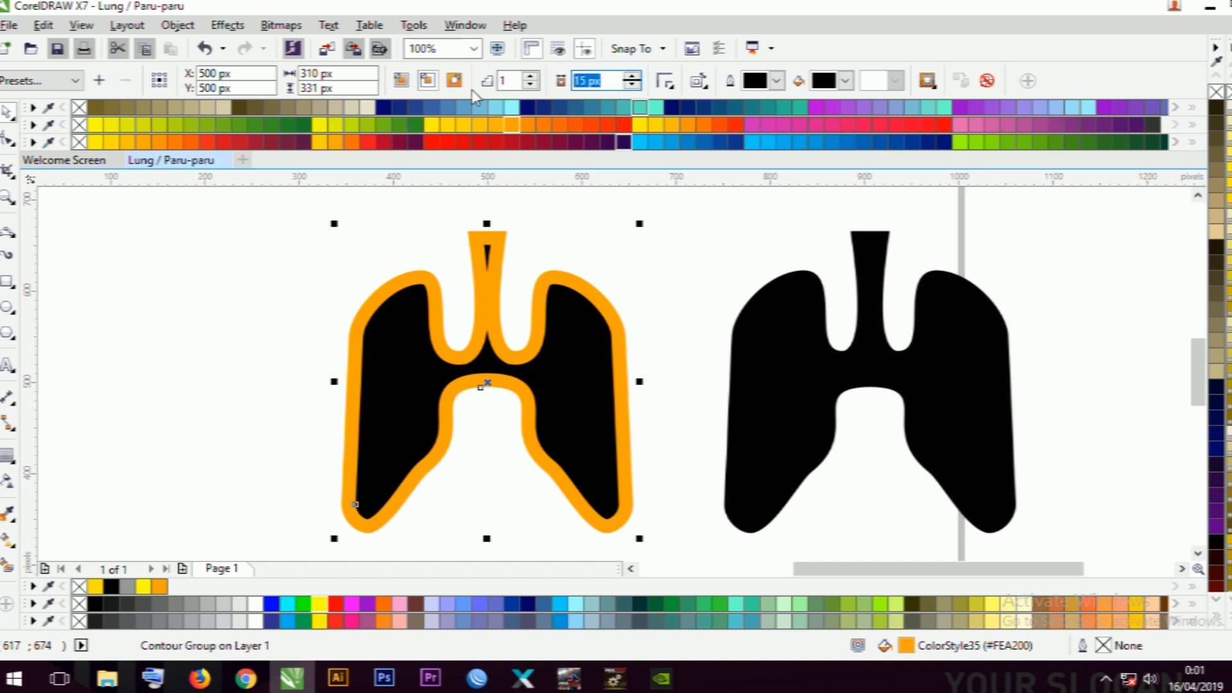
{"action": "type", "text": "5"}
{"action": "key", "text": "Return"}
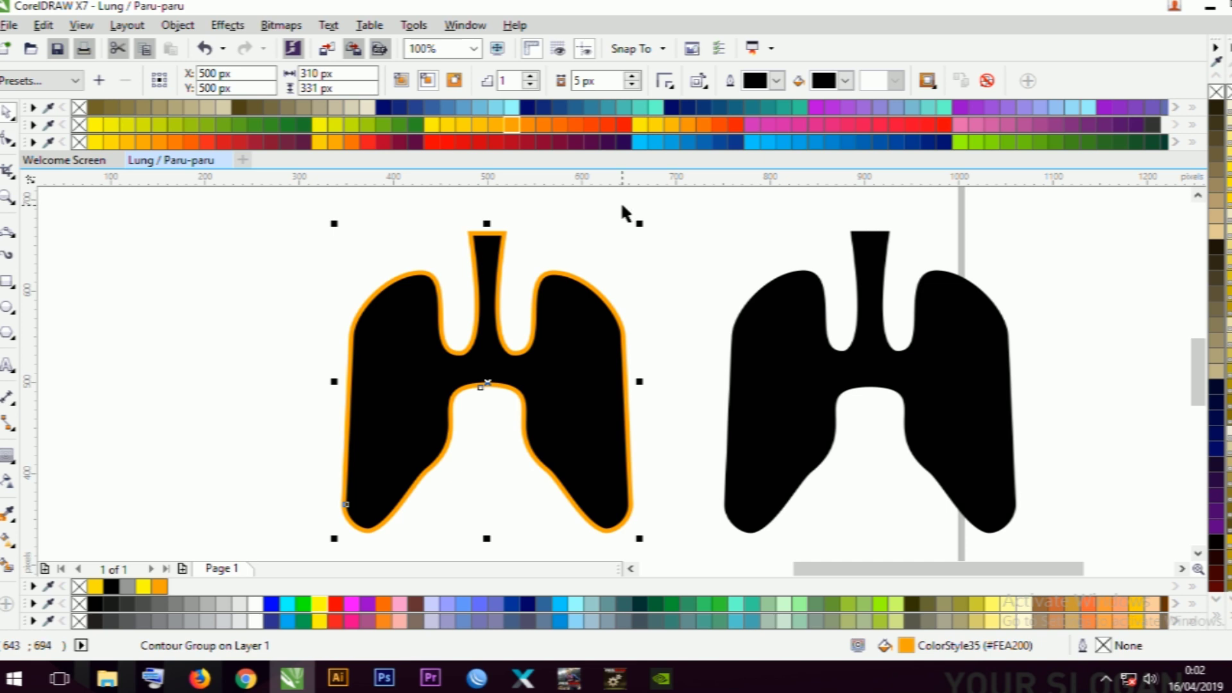
- Separate the contour, delete the outer lung shape and fill the inner one with orange (#FEA200)
{"action": "left_click", "coordinate": [510, 231]}
{"action": "left_click", "coordinate": [504, 233]}
{"action": "key", "text": "Delete"}
{"action": "left_click", "coordinate": [486, 307]}
{"action": "left_click", "coordinate": [159, 586]}
- Add a one-step outside contour with round corners and a 10 px offset to the orange lung
{"action": "left_click", "coordinate": [8, 456]}
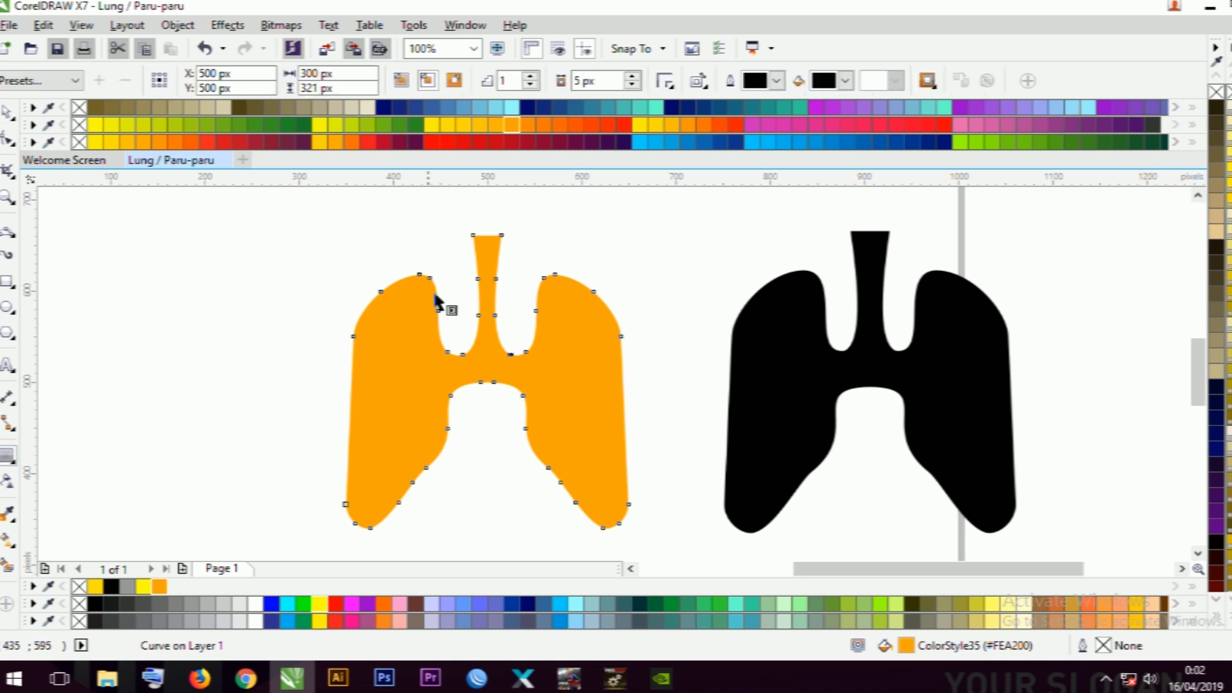
{"action": "mouse_move", "coordinate": [484, 242]}
{"action": "left_mouse_down"}
{"action": "mouse_move", "coordinate": [498, 230]}
{"action": "mouse_move", "coordinate": [488, 222]}
{"action": "left_mouse_up"}
{"action": "left_click", "coordinate": [605, 81]}
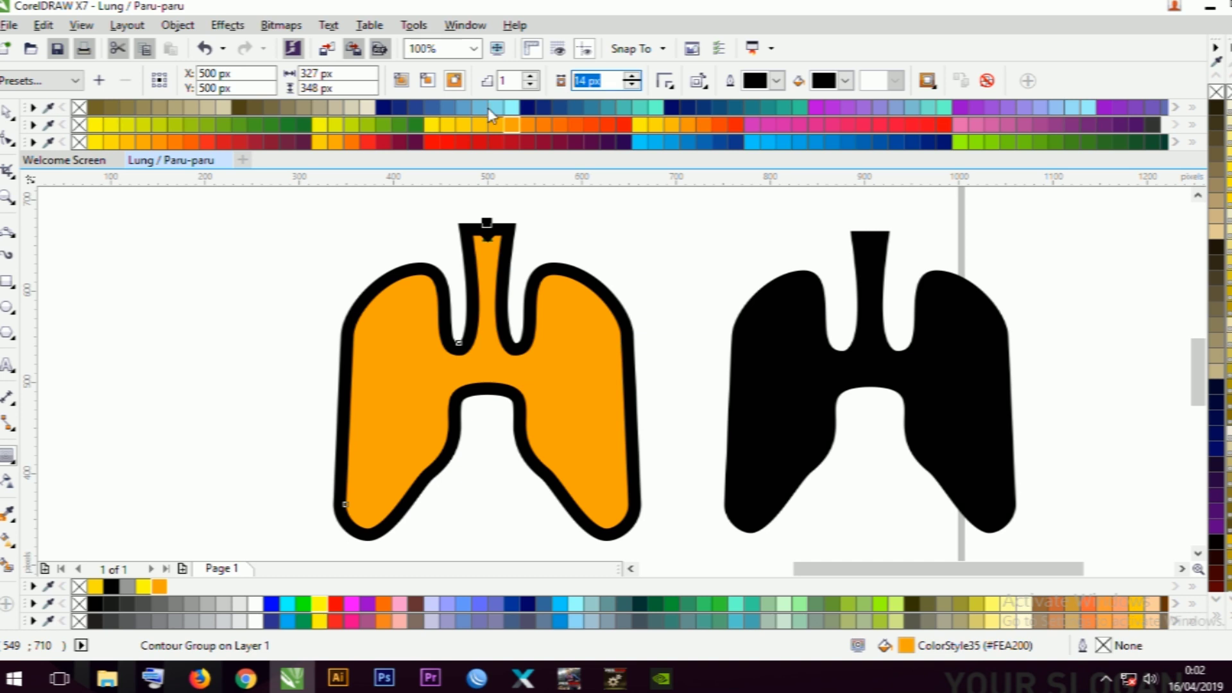
{"action": "left_click", "coordinate": [665, 81]}
{"action": "left_click", "coordinate": [684, 123]}
{"action": "left_click", "coordinate": [615, 77]}
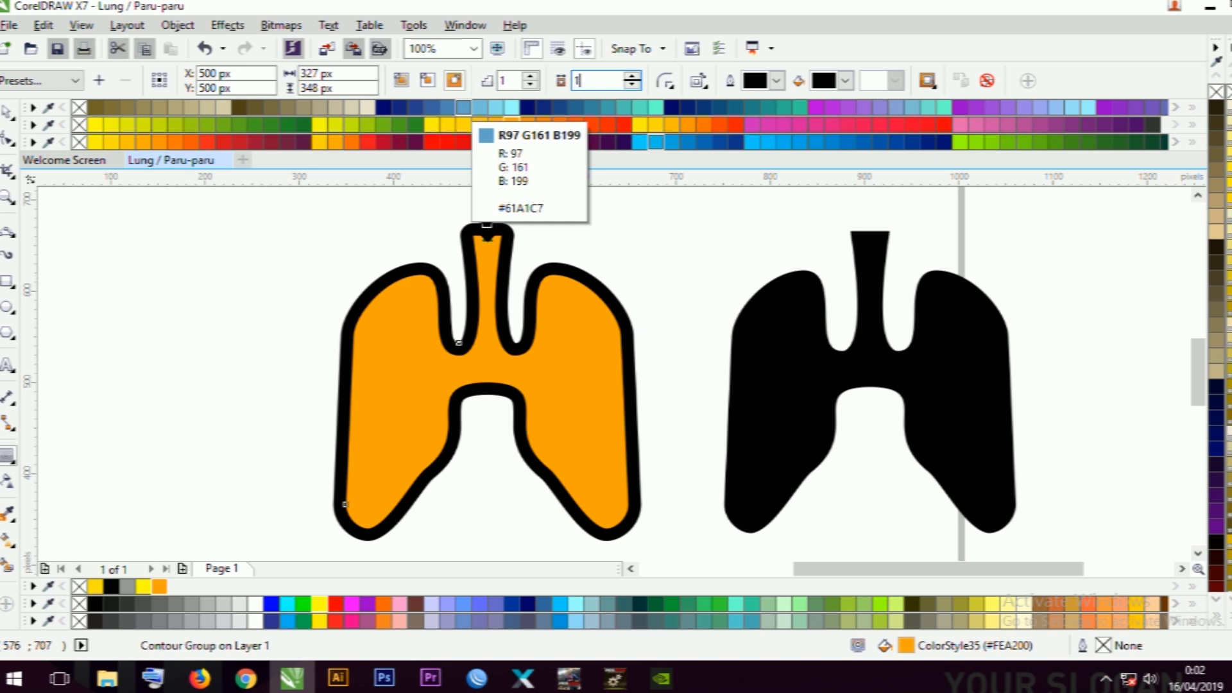
{"action": "key", "text": "Return"}
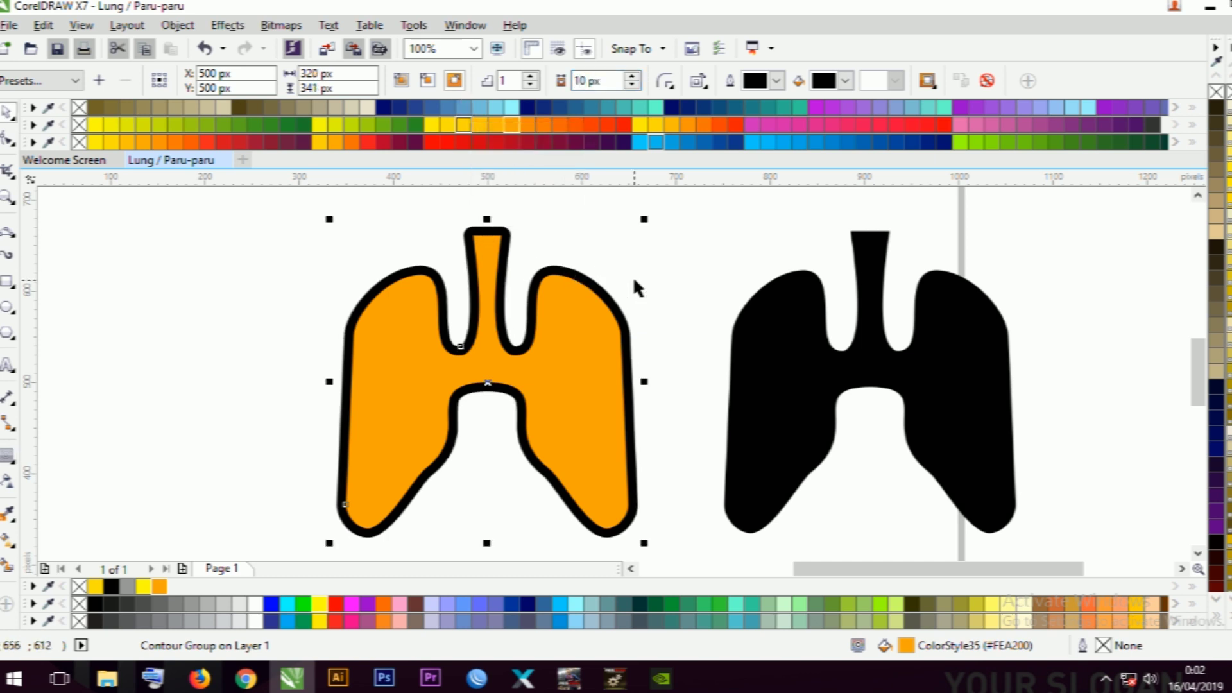
- Break the outside contour apart and delete the orange lung, keeping the black contour shape
{"action": "key", "text": "ctrl+k"}
{"action": "left_click", "coordinate": [650, 275]}
{"action": "left_click", "coordinate": [547, 364]}
{"action": "key", "text": "Delete"}
{"action": "left_click", "coordinate": [546, 364]}
{"action": "left_click", "coordinate": [375, 328]}
{"action": "left_click", "coordinate": [496, 440]}
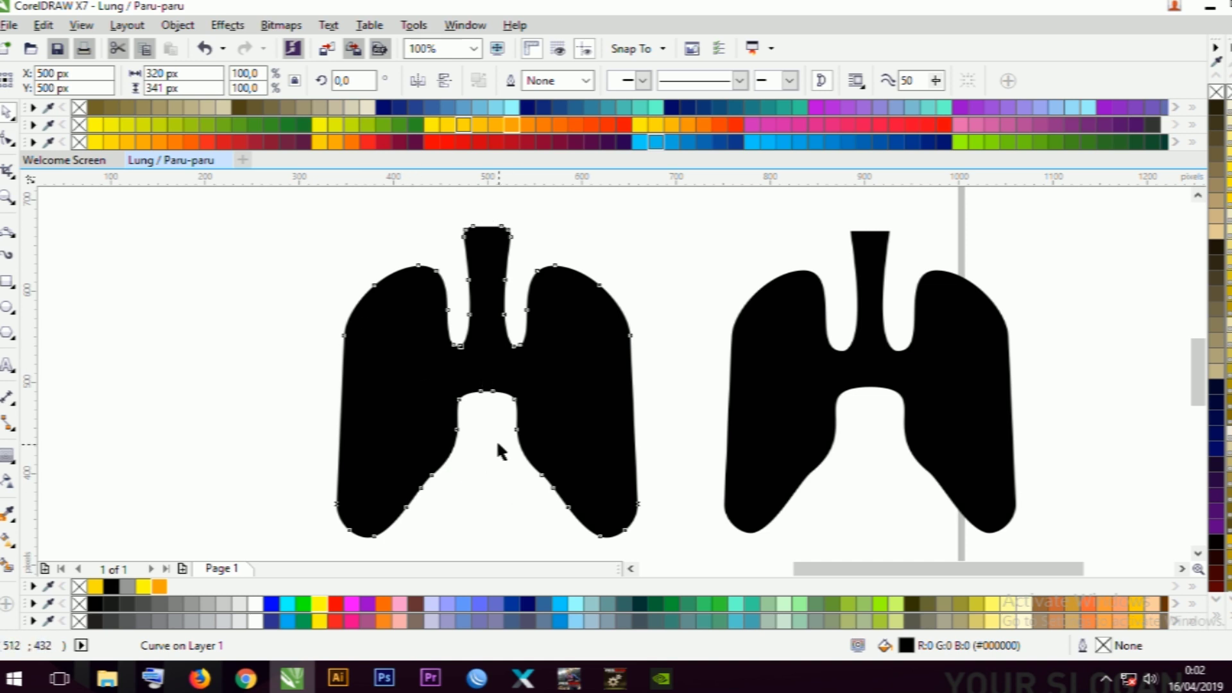
- Fill the enlarged black lung with orange (#FEA200) and add a one-step inside contour of about 17 px
{"action": "left_click", "coordinate": [499, 369]}
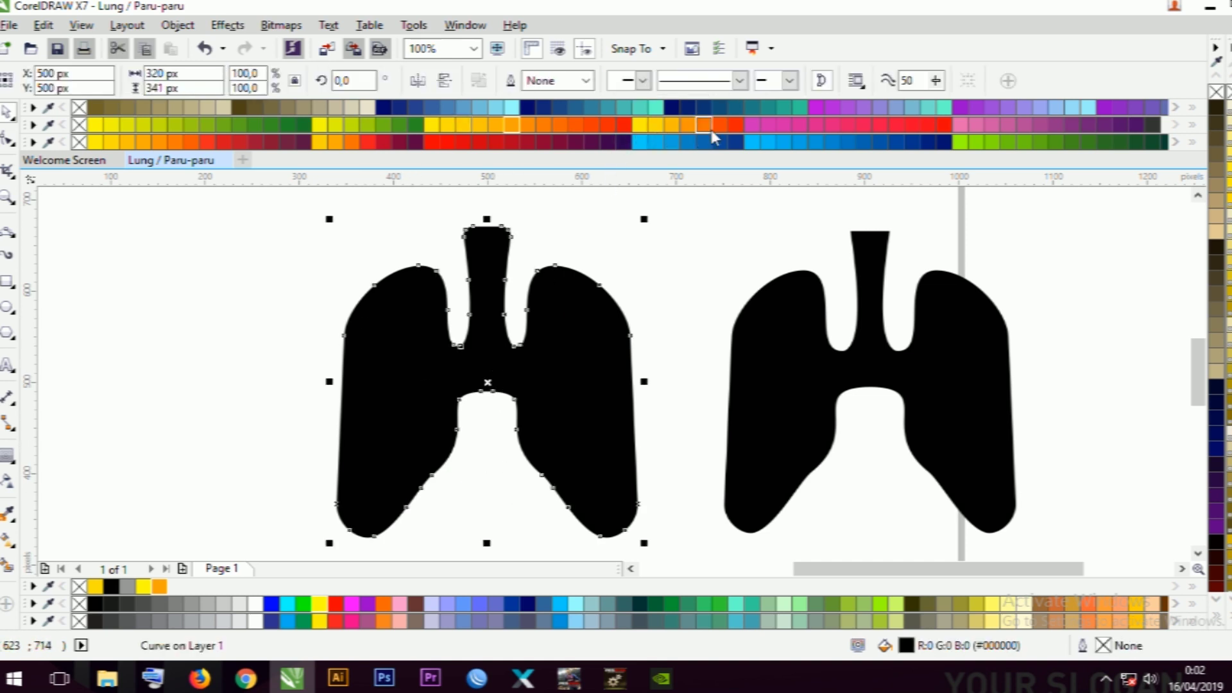
{"action": "left_click", "coordinate": [511, 124]}
{"action": "left_click", "coordinate": [8, 455]}
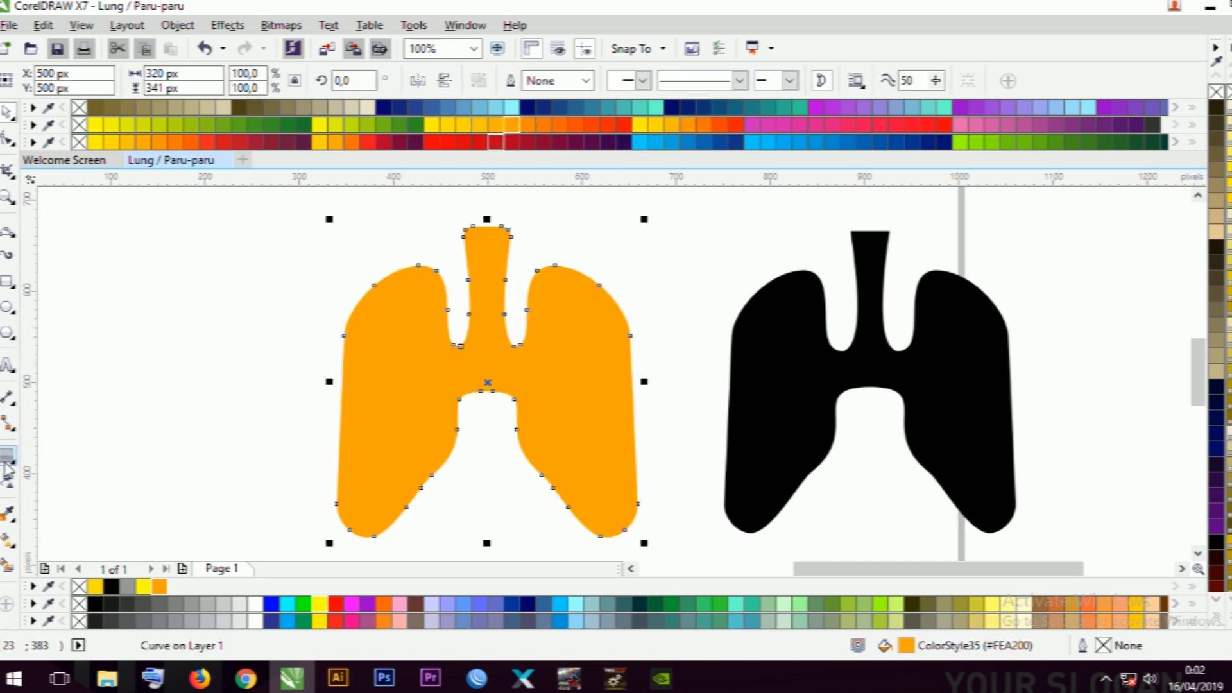
{"action": "left_click_drag", "start_coordinate": [491, 320], "coordinate": [490, 239]}
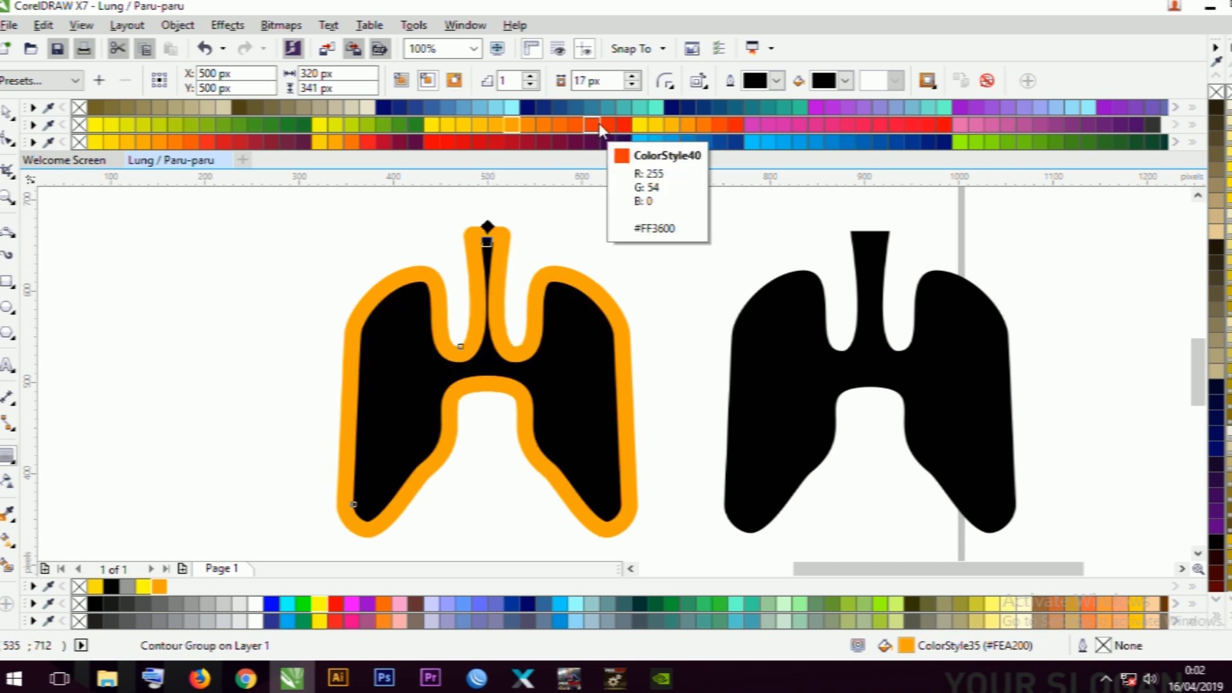
{"action": "key", "text": "space"}
- Set the inside contour offset to 7 px and break the contour apart from the orange lung
{"action": "left_click_drag", "start_coordinate": [607, 81], "coordinate": [517, 103]}
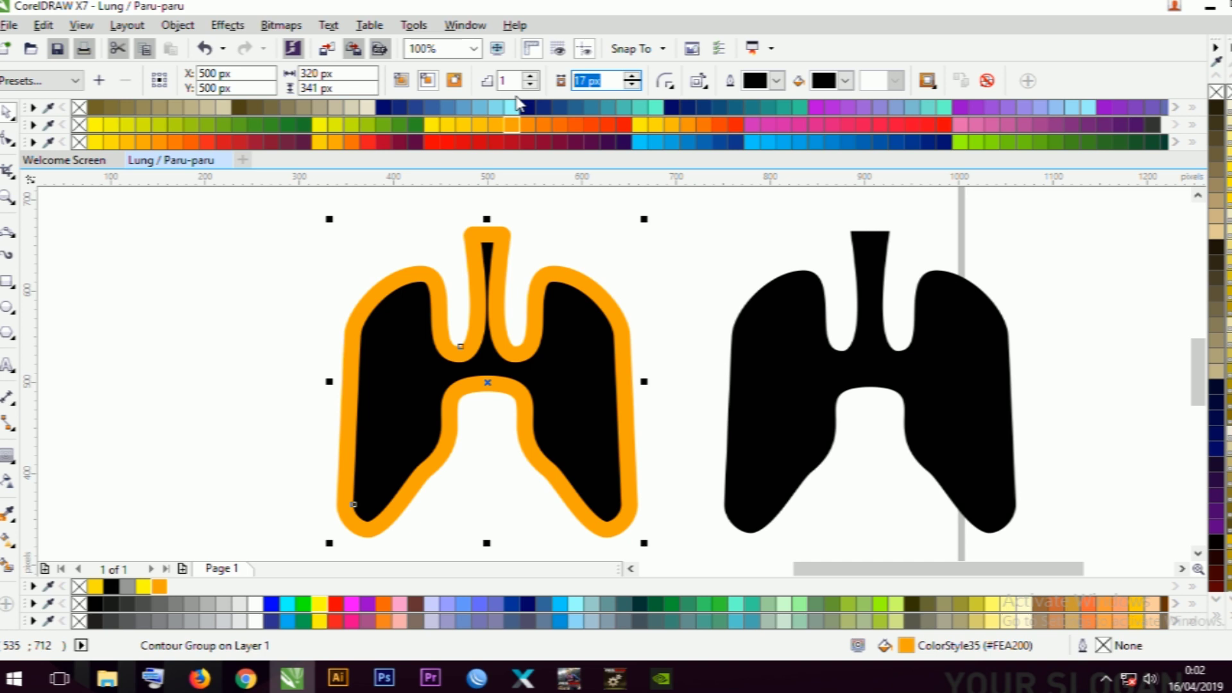
{"action": "type", "text": "5"}
{"action": "key", "text": "Return"}
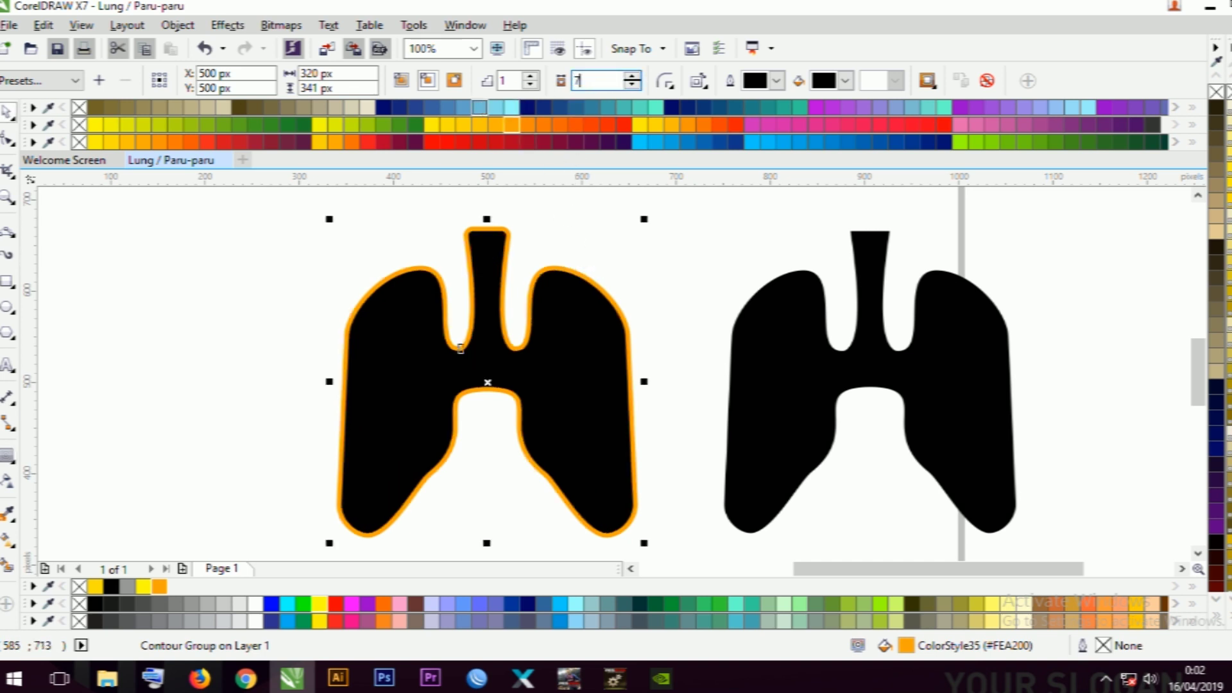
{"action": "left_click", "coordinate": [529, 218]}
- Fill the outer lung shape with dark purple and the inner lung shape with white
{"action": "left_click", "coordinate": [557, 276]}
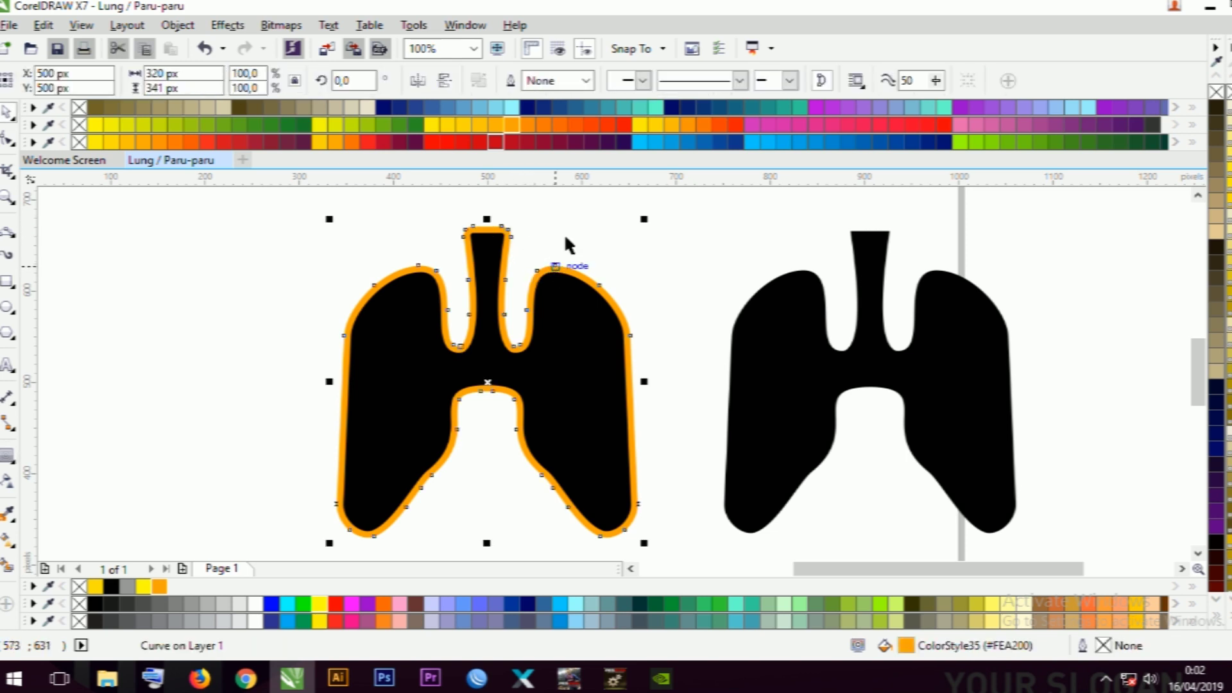
{"action": "left_click", "coordinate": [748, 125]}
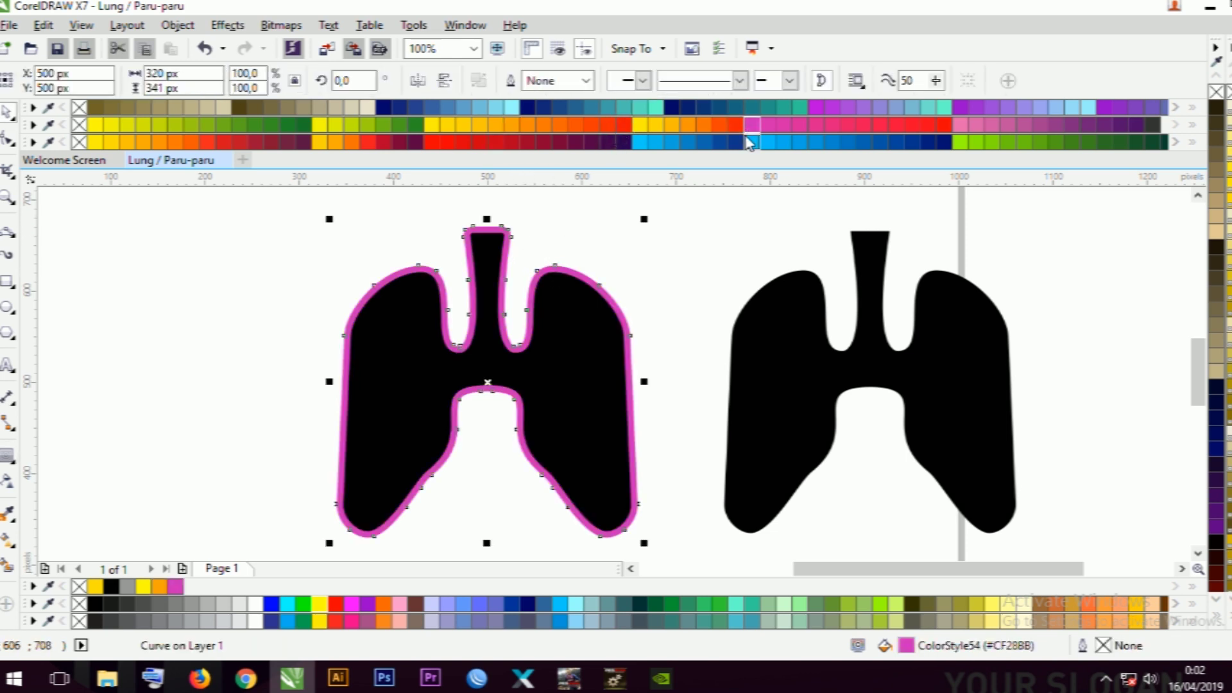
{"action": "left_click", "coordinate": [624, 142]}
{"action": "left_click", "coordinate": [644, 231]}
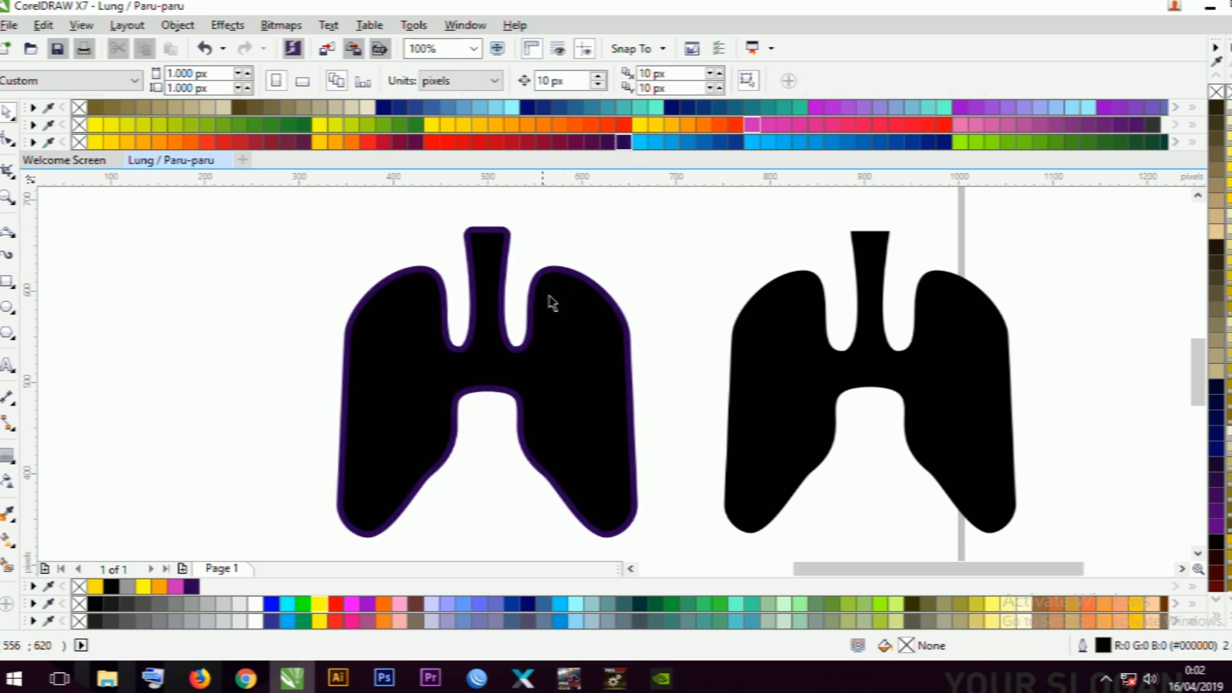
{"action": "left_click", "coordinate": [557, 320]}
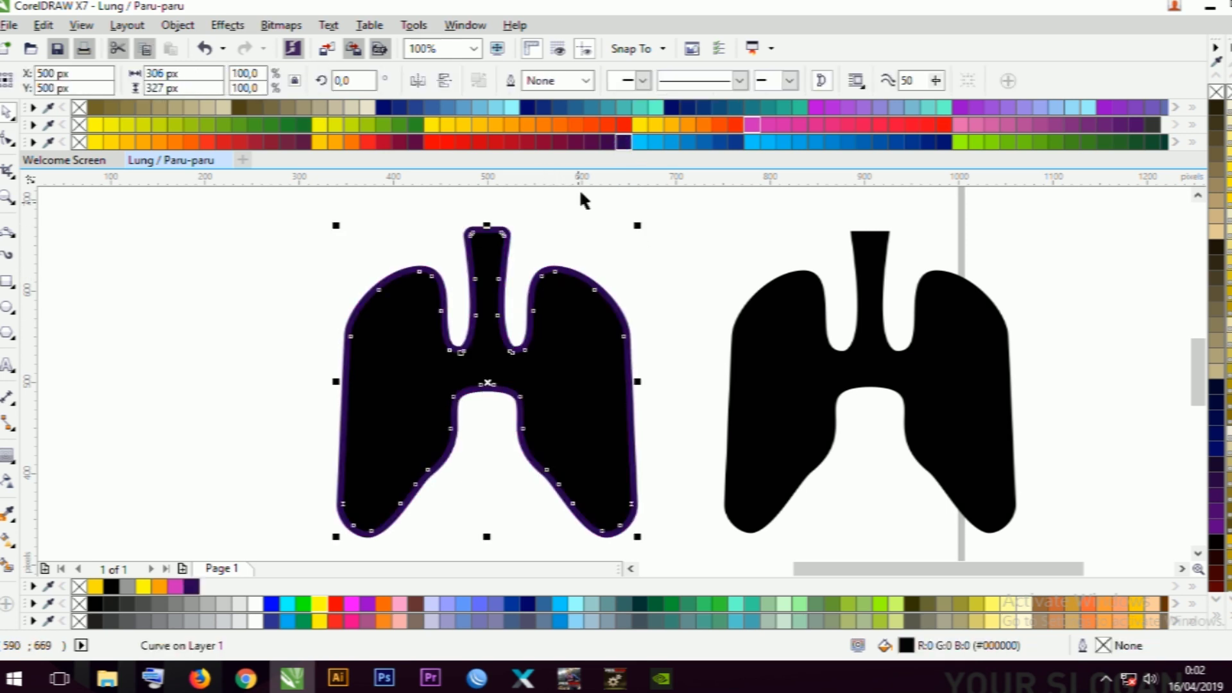
{"action": "left_click", "coordinate": [255, 603]}
{"action": "left_click", "coordinate": [453, 490]}
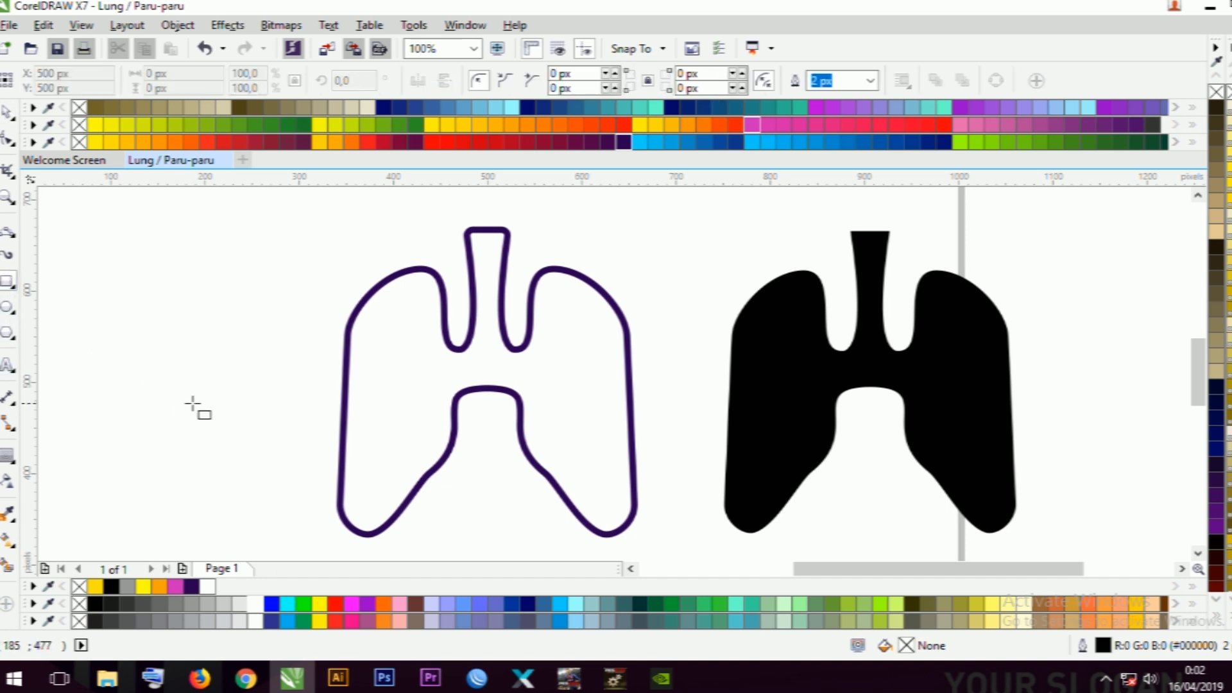
- Trim off the lower part of the white inner lung with a rectangle about 474 px wide, and delete the rectangle
{"action": "left_click", "coordinate": [400, 381]}
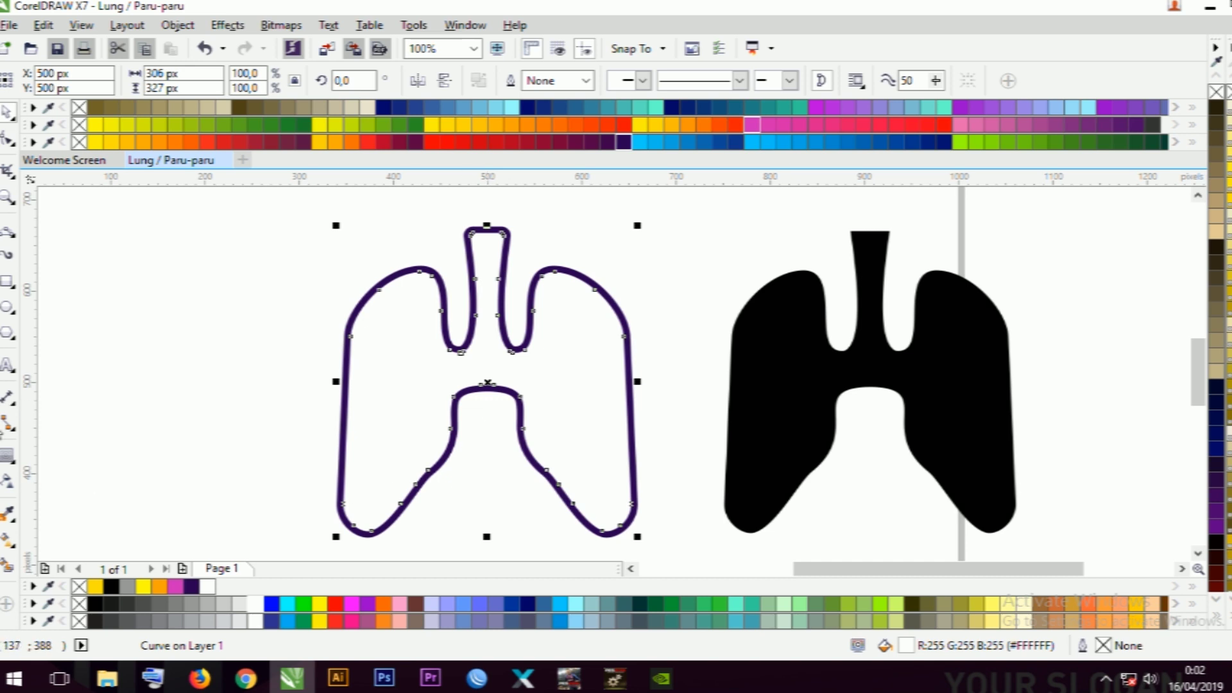
{"action": "left_click", "coordinate": [8, 281]}
{"action": "mouse_move", "coordinate": [278, 353]}
{"action": "left_mouse_down"}
{"action": "mouse_move", "coordinate": [641, 511]}
{"action": "mouse_move", "coordinate": [704, 545]}
{"action": "mouse_move", "coordinate": [725, 575]}
{"action": "left_mouse_up"}
{"action": "key", "text": "space"}
{"action": "left_click_drag", "start_coordinate": [674, 359], "coordinate": [674, 365]}
{"action": "left_click", "coordinate": [578, 268], "text": "shift"}
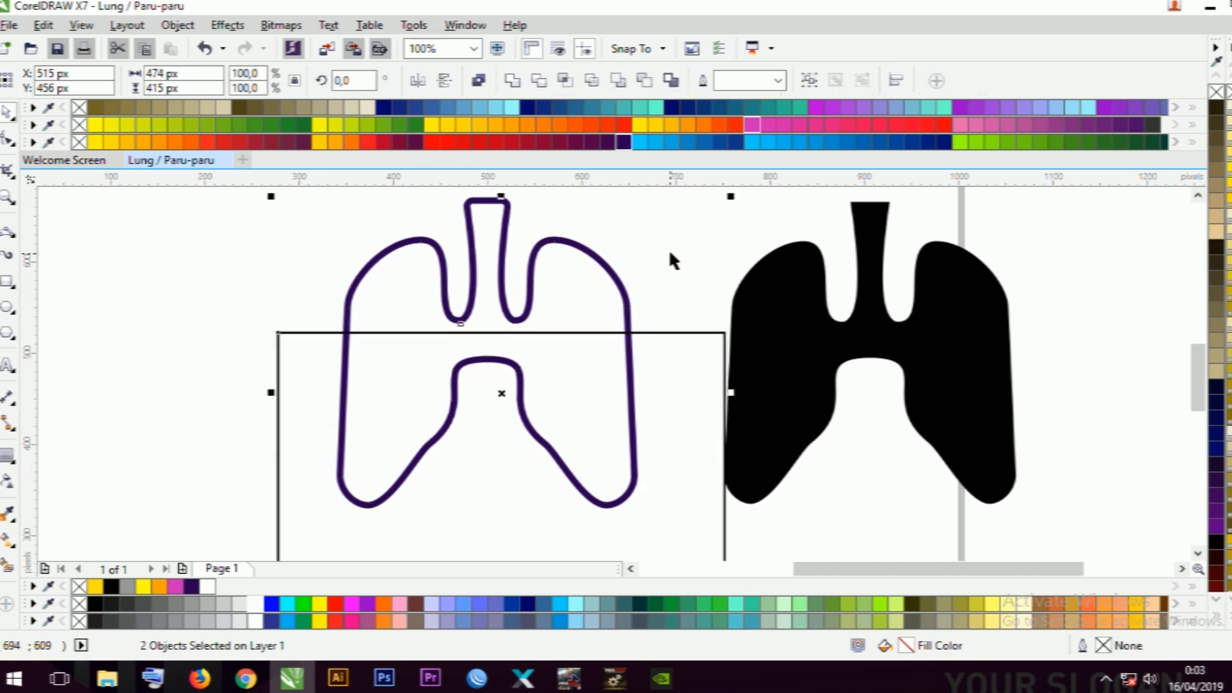
{"action": "key", "text": "t"}
{"action": "left_click", "coordinate": [671, 245]}
{"action": "left_click", "coordinate": [655, 341]}
{"action": "key", "text": "Delete"}
{"action": "left_click", "coordinate": [582, 297]}
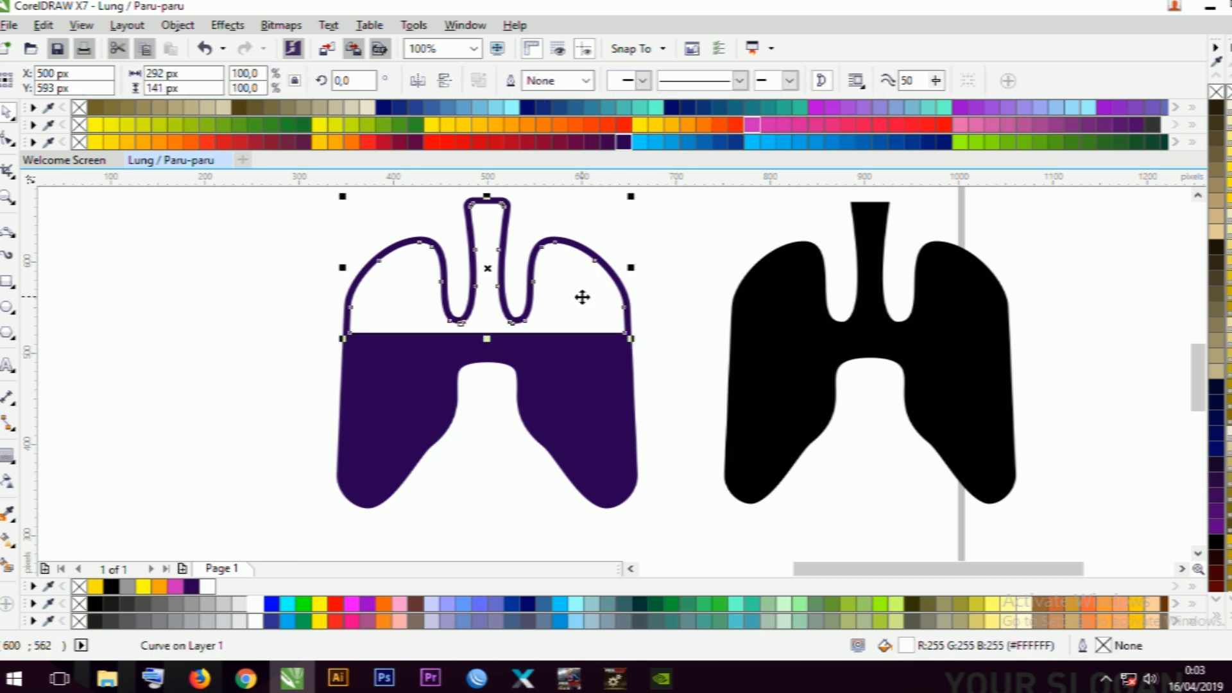
{"action": "left_click", "coordinate": [622, 141]}
{"action": "scroll", "coordinate": [596, 366], "scroll_direction": "up", "scroll_amount": 2}
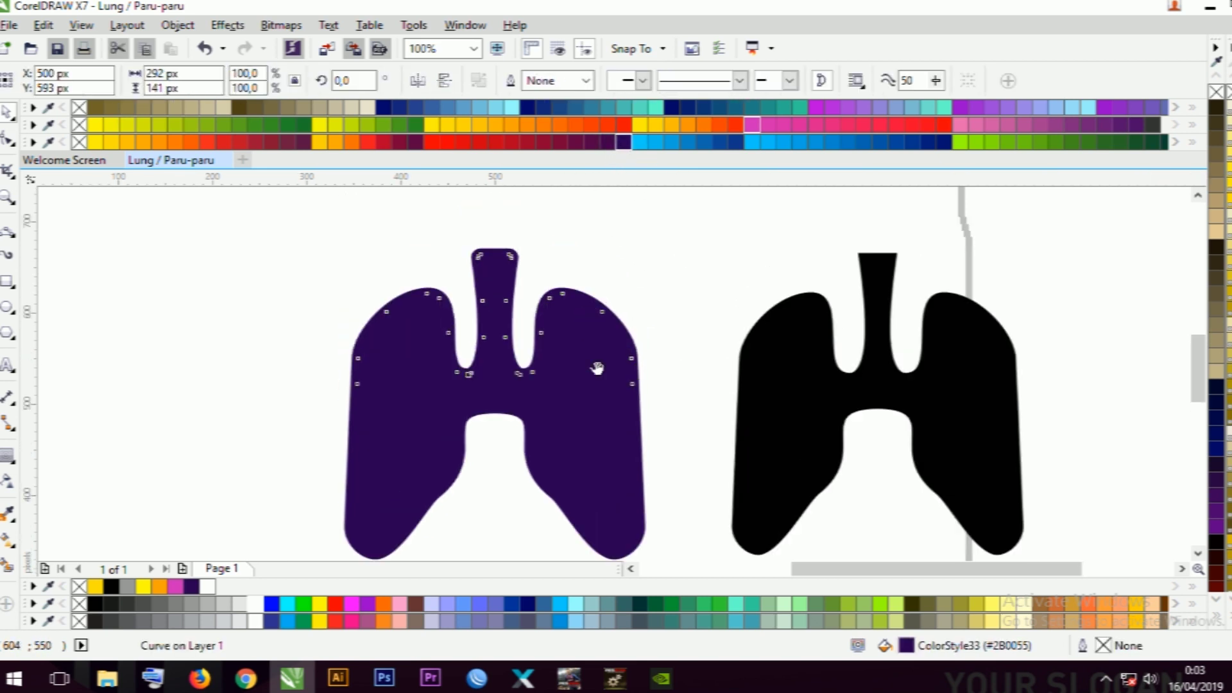
{"action": "key", "text": "ctrl+z"}
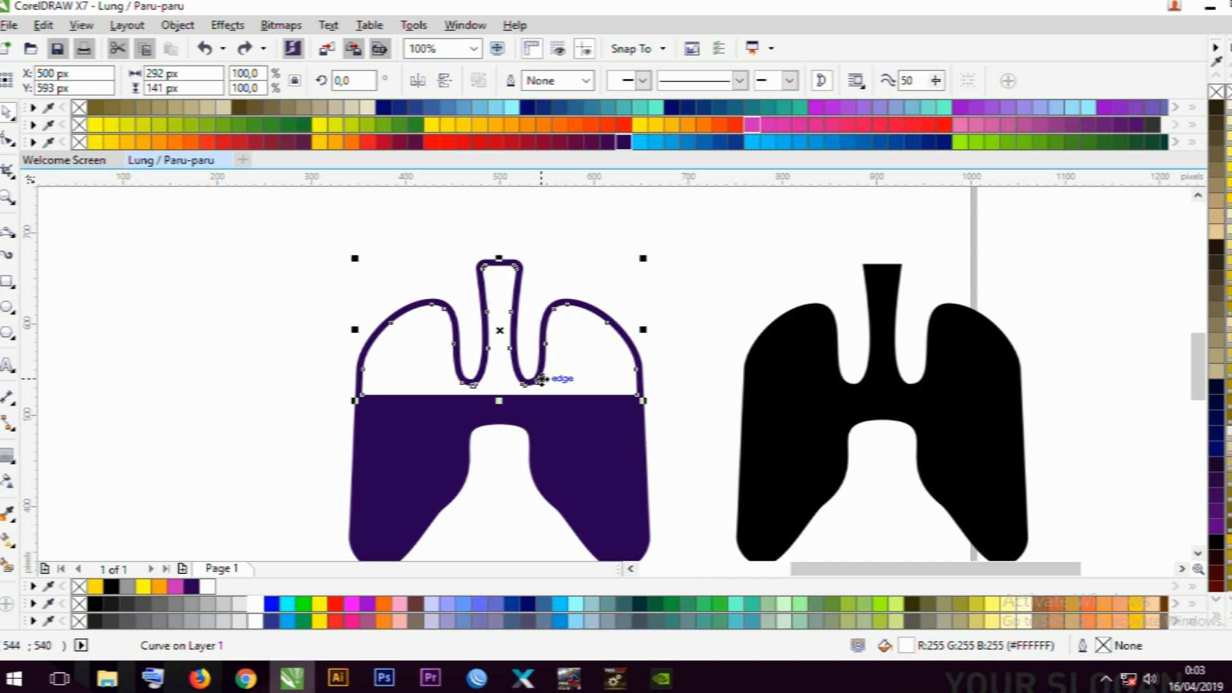
- Give the white upper inner shape a vertical linear fountain fill running from dark purple at its lower end to white above
{"action": "key", "text": "g"}
{"action": "left_click_drag", "start_coordinate": [543, 401], "coordinate": [542, 213]}
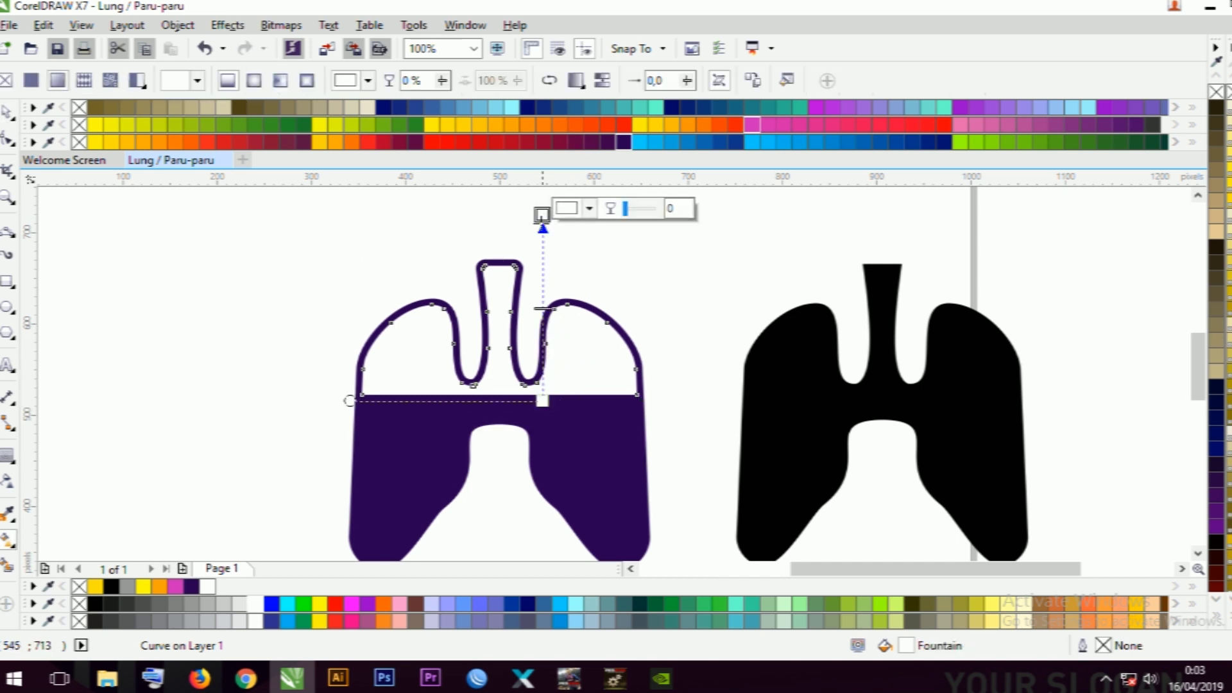
{"action": "left_click_drag", "start_coordinate": [542, 401], "coordinate": [537, 382]}
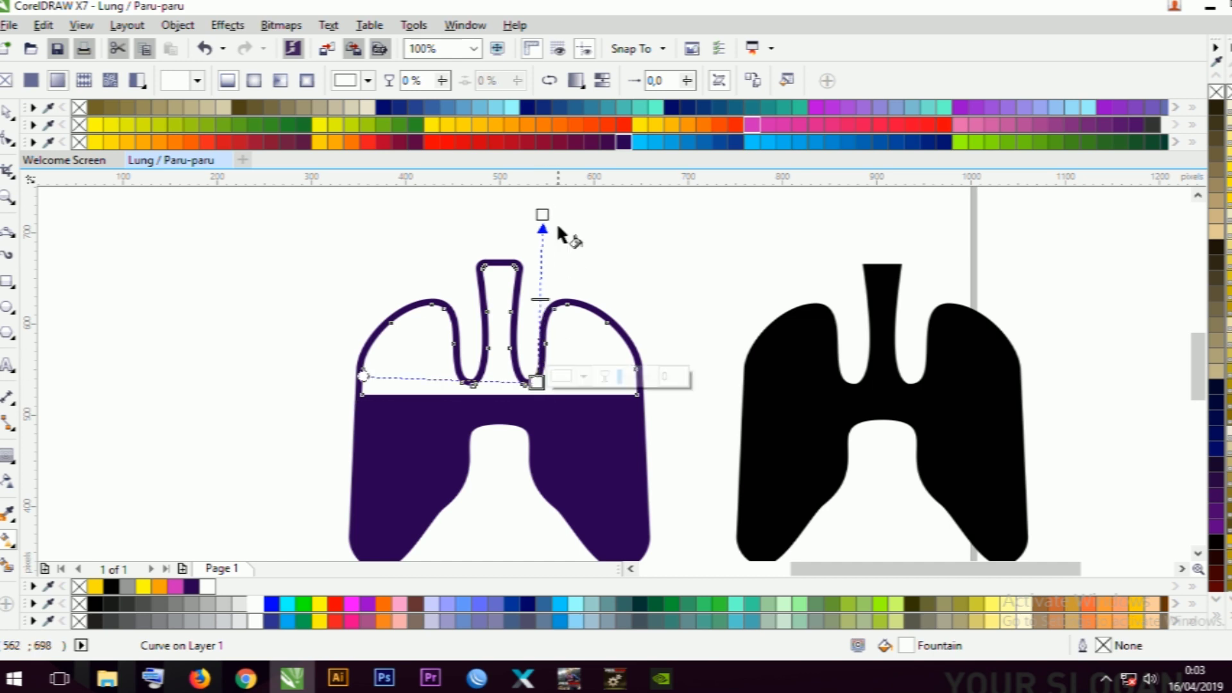
{"action": "left_click_drag", "start_coordinate": [542, 215], "coordinate": [534, 219]}
{"action": "left_click", "coordinate": [538, 383]}
{"action": "left_click", "coordinate": [192, 587]}
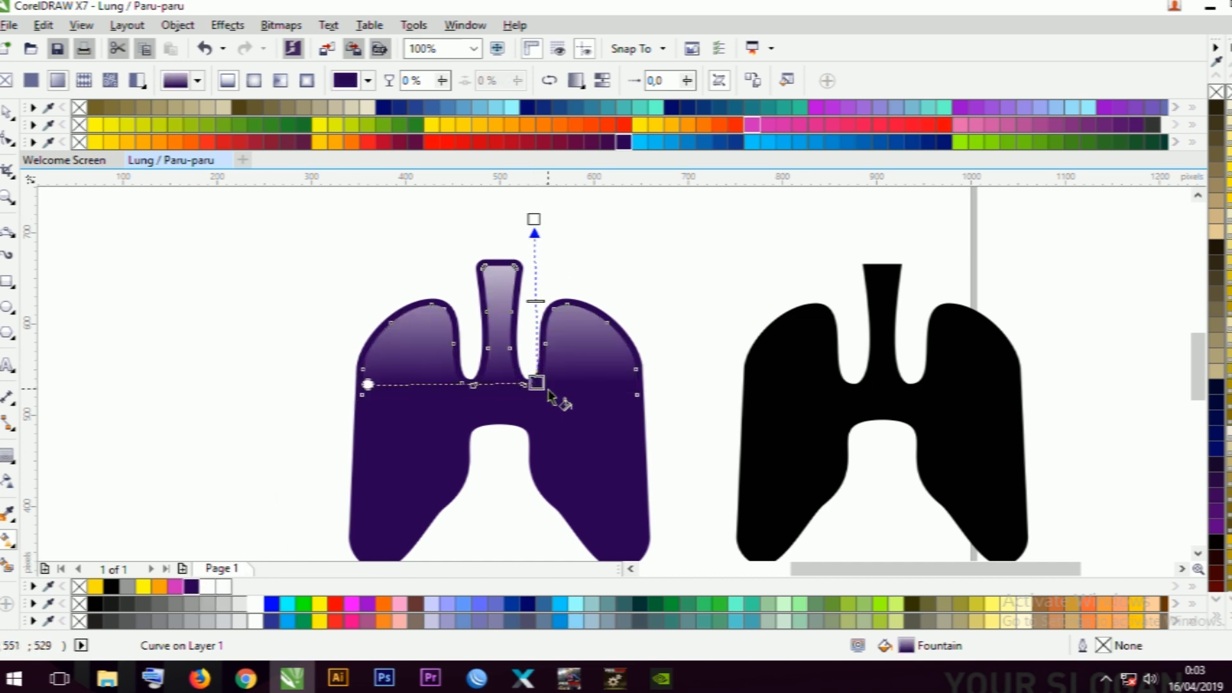
{"action": "left_click_drag", "start_coordinate": [537, 383], "coordinate": [536, 360]}
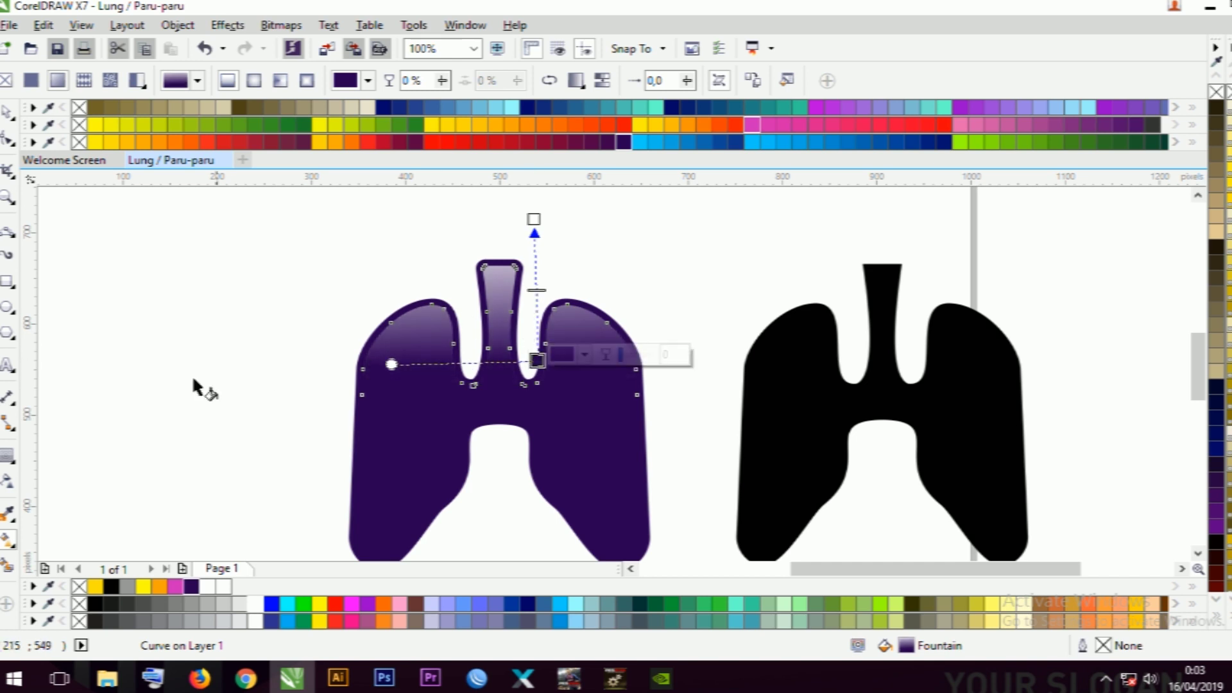
{"action": "key", "text": "space"}
{"action": "left_click", "coordinate": [135, 444]}
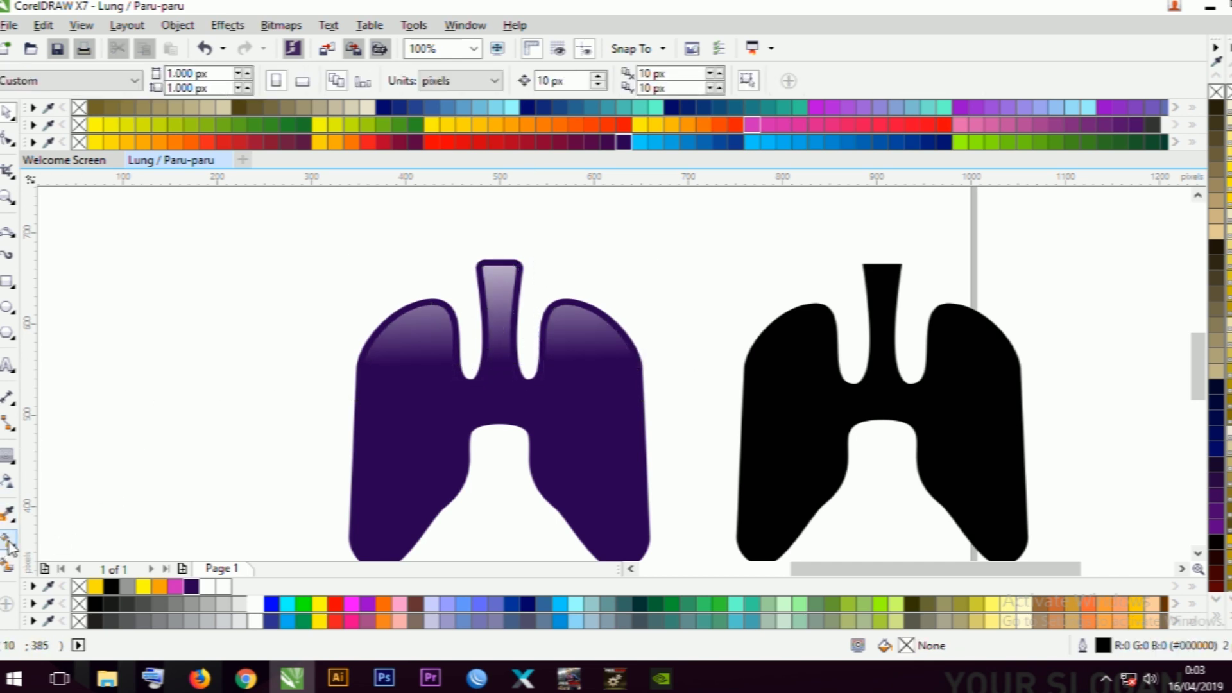
{"action": "left_click", "coordinate": [498, 390]}
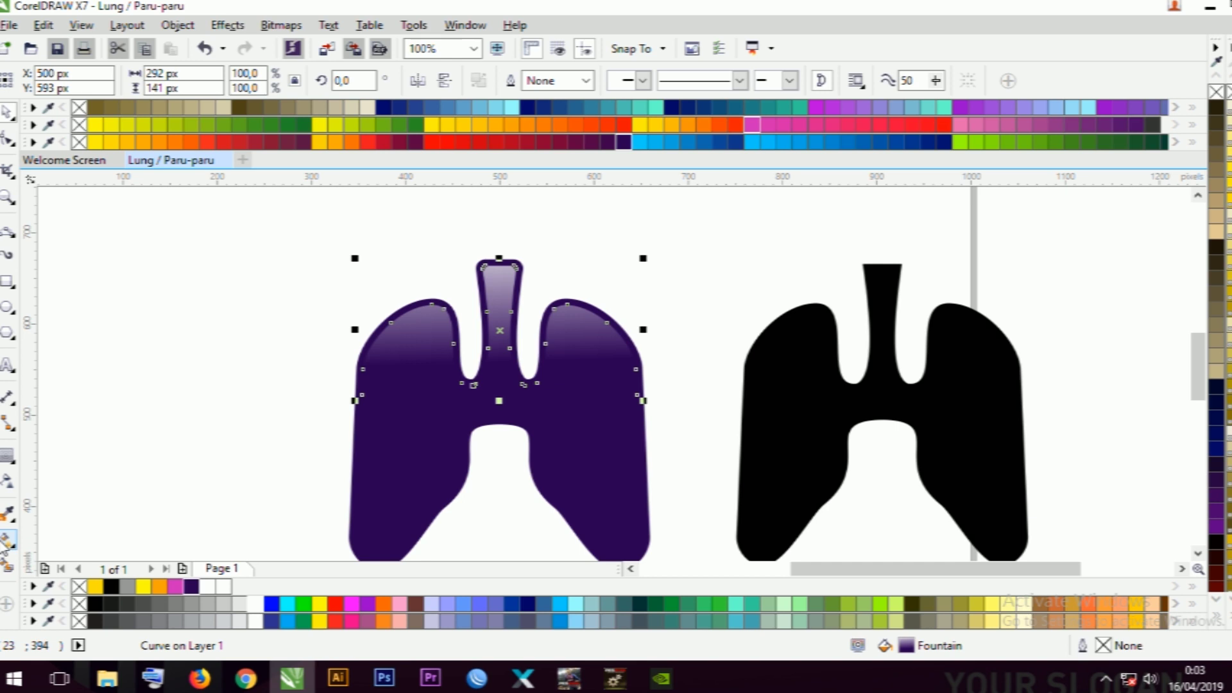
{"action": "left_click", "coordinate": [8, 539]}
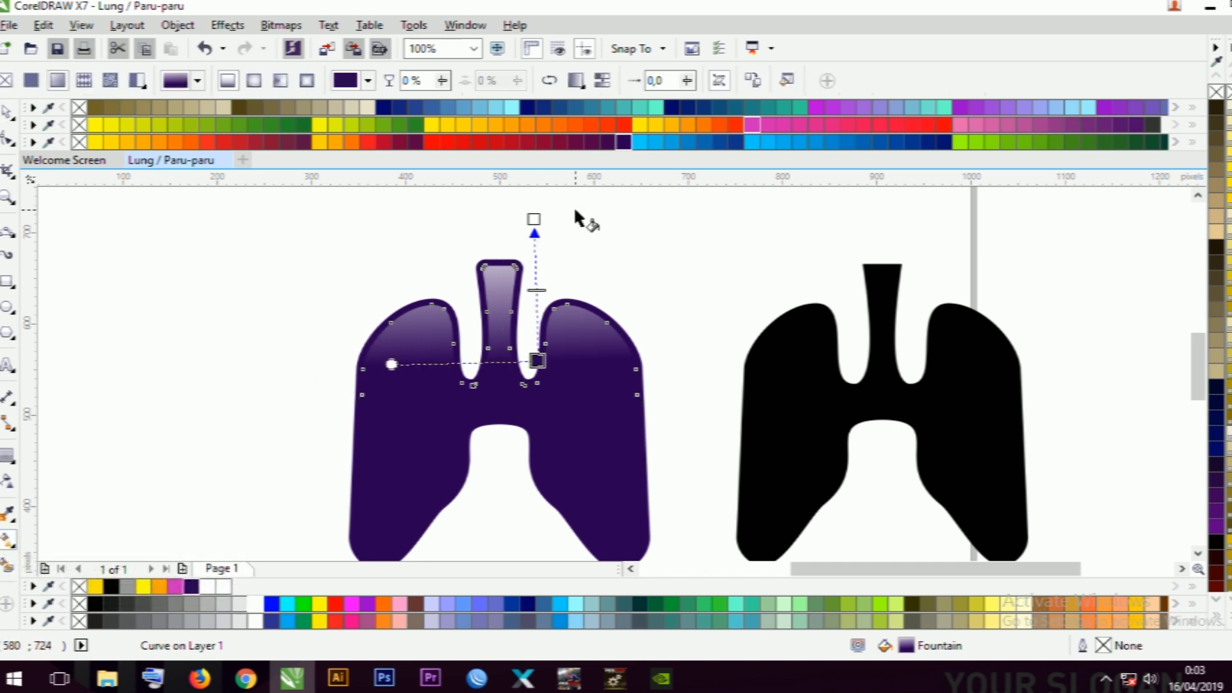
{"action": "key", "text": "space"}
{"action": "left_click", "coordinate": [584, 273]}
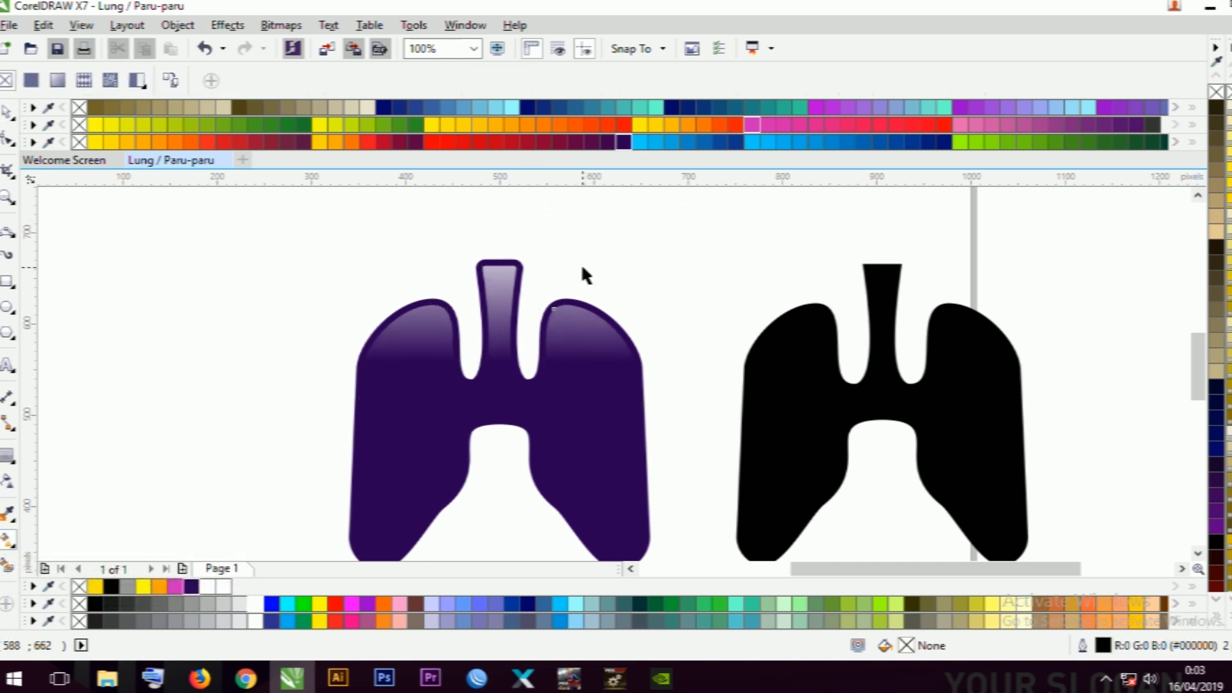
{"action": "scroll", "coordinate": [555, 397], "scroll_direction": "down", "scroll_amount": 2}
{"action": "scroll", "coordinate": [553, 401], "scroll_direction": "up", "scroll_amount": 2}
- Give the outer lung shape a downward linear fountain fill running from dark purple to pink at the lower tips
{"action": "left_click", "coordinate": [556, 476]}
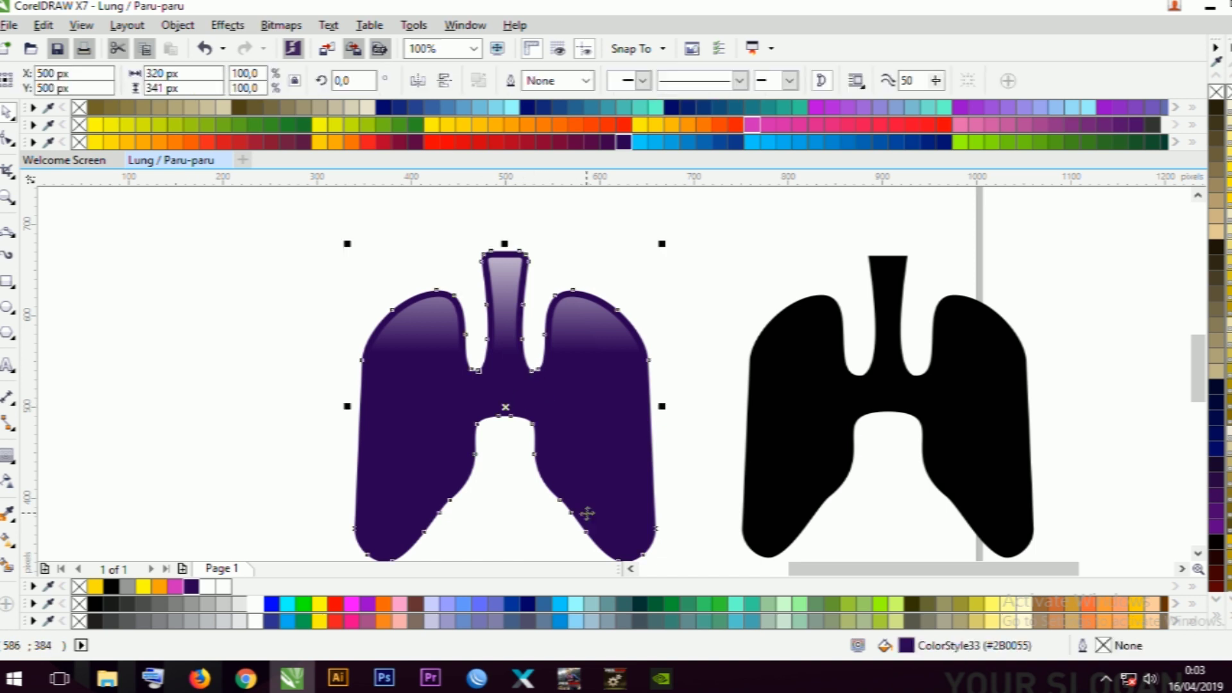
{"action": "left_click_drag", "start_coordinate": [462, 502], "coordinate": [465, 469]}
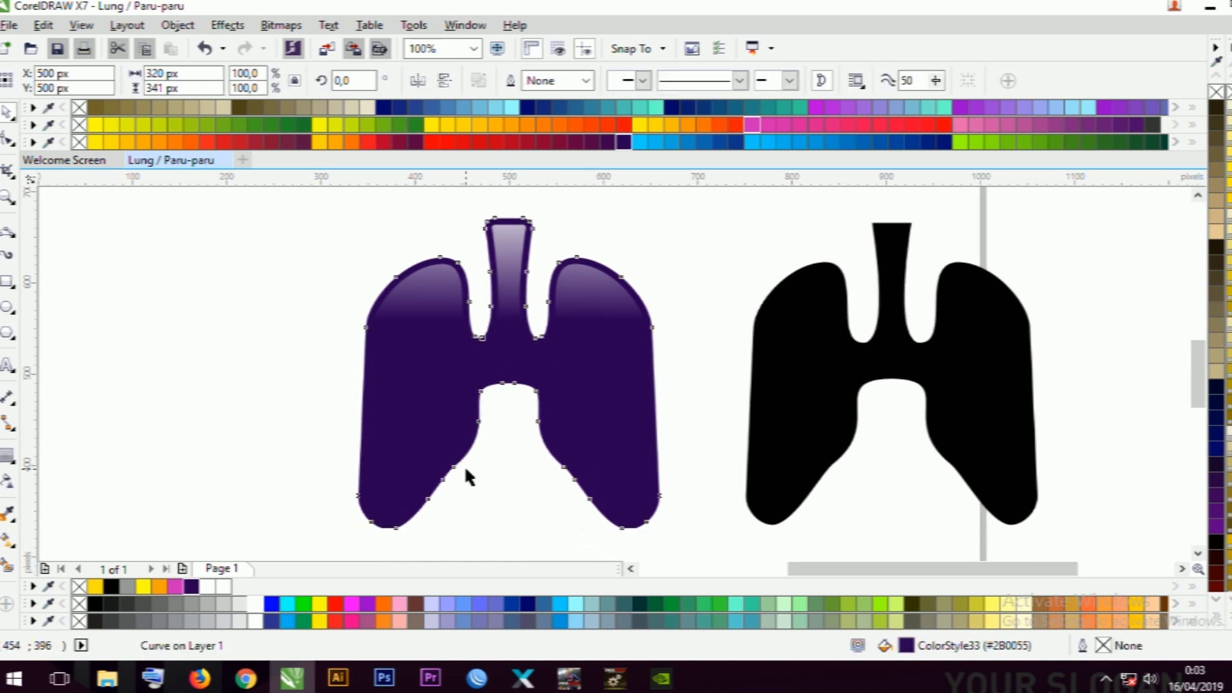
{"action": "left_click", "coordinate": [15, 542]}
{"action": "left_click_drag", "start_coordinate": [599, 404], "coordinate": [604, 548]}
{"action": "scroll", "coordinate": [628, 242], "scroll_direction": "down", "scroll_amount": 2}
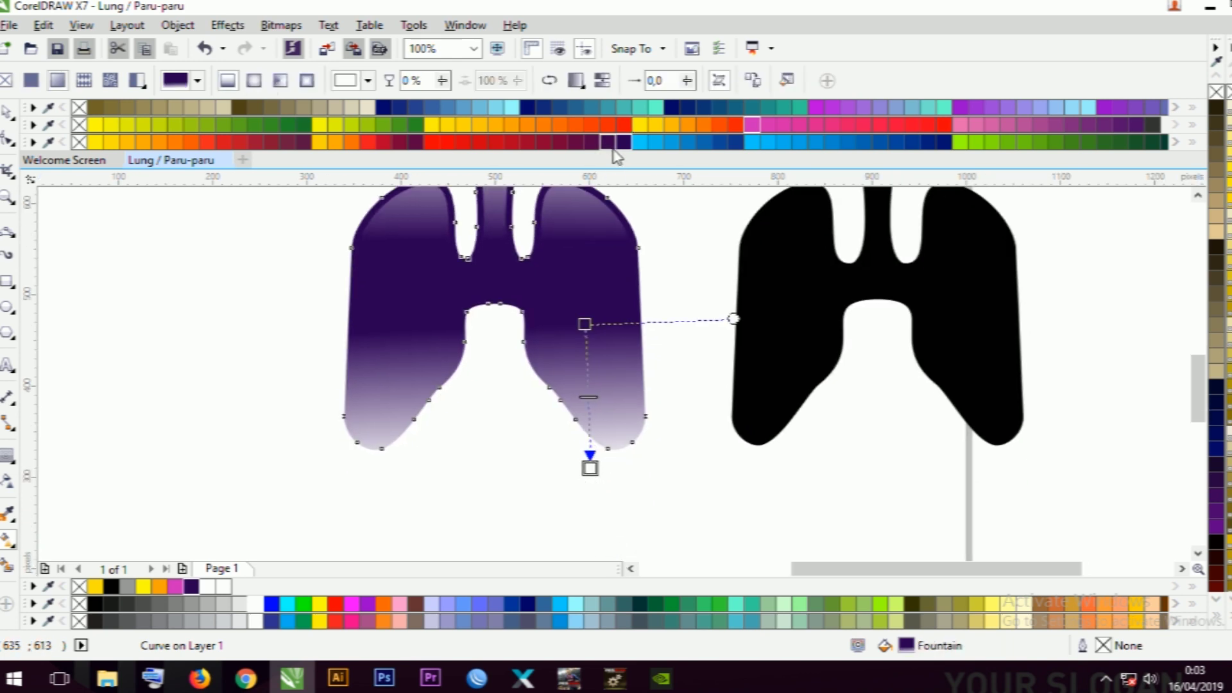
{"action": "left_click", "coordinate": [753, 124]}
{"action": "scroll", "coordinate": [626, 388], "scroll_direction": "down", "scroll_amount": 2}
{"action": "scroll", "coordinate": [618, 392], "scroll_direction": "up", "scroll_amount": 1}
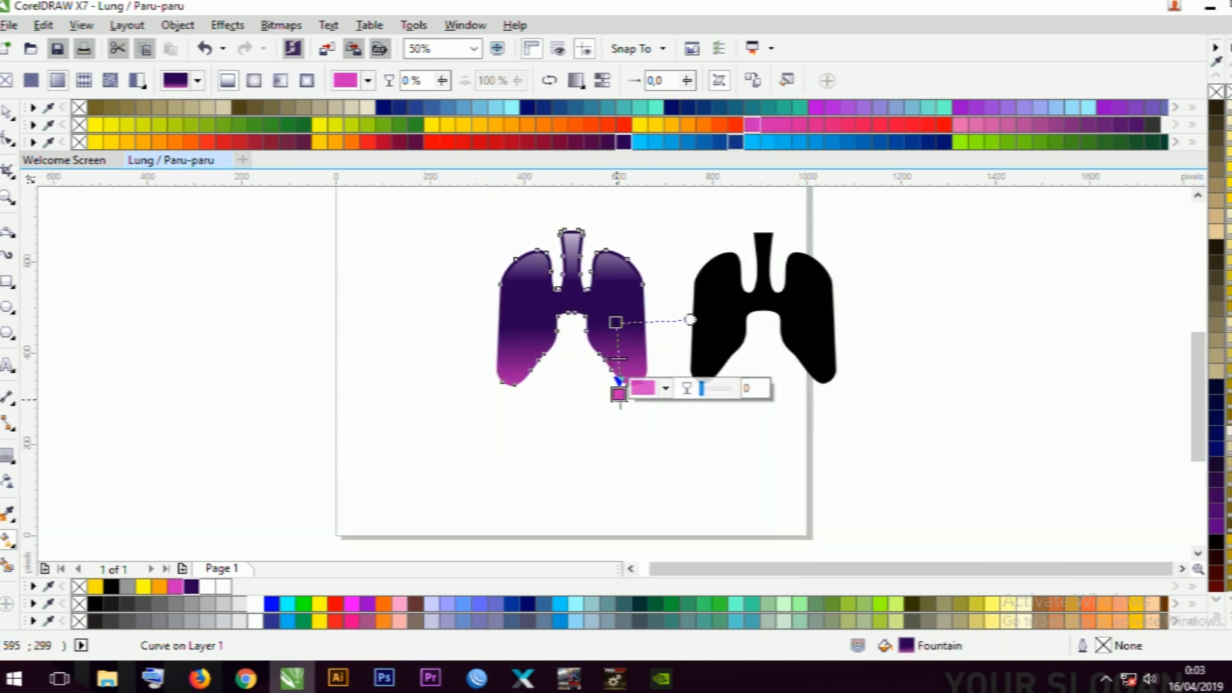
{"action": "left_click_drag", "start_coordinate": [619, 395], "coordinate": [620, 409]}
{"action": "key", "text": "space"}
- Delete the black lung copy beside the purple lung
{"action": "left_click", "coordinate": [702, 367]}
{"action": "key", "text": "Delete"}
{"action": "scroll", "coordinate": [702, 369], "scroll_direction": "down", "scroll_amount": 1}
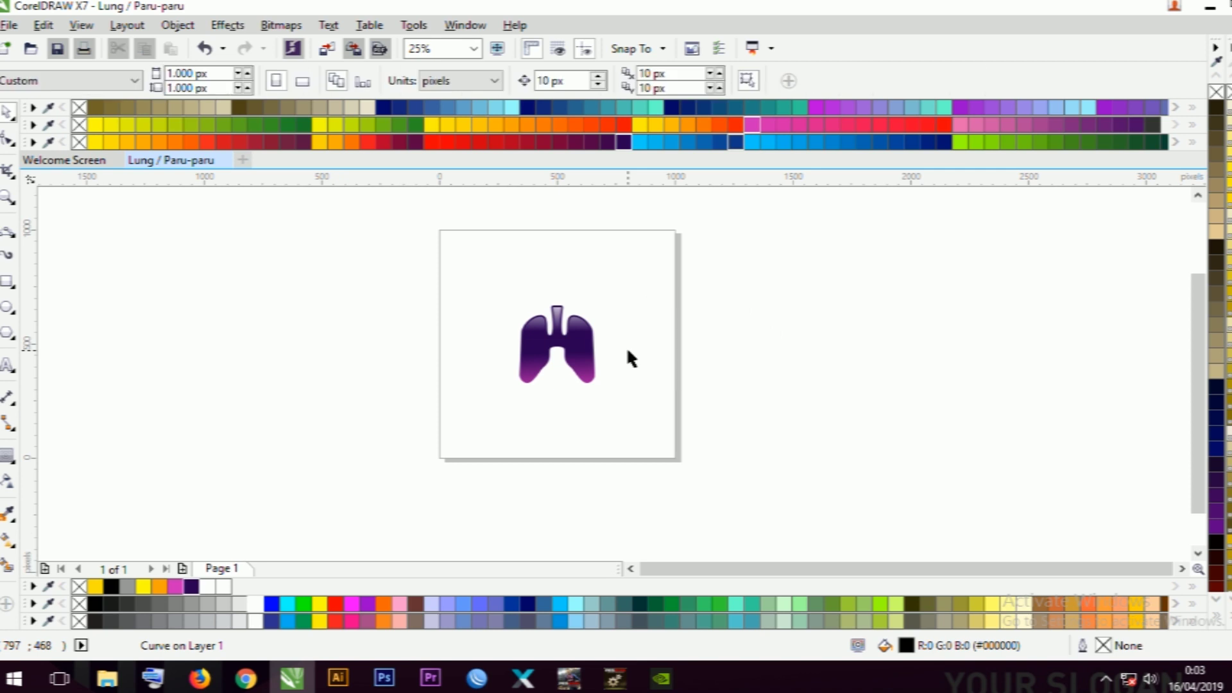
{"action": "scroll", "coordinate": [581, 367], "scroll_direction": "up", "scroll_amount": 2}
{"action": "scroll", "coordinate": [575, 368], "scroll_direction": "down", "scroll_amount": 1}
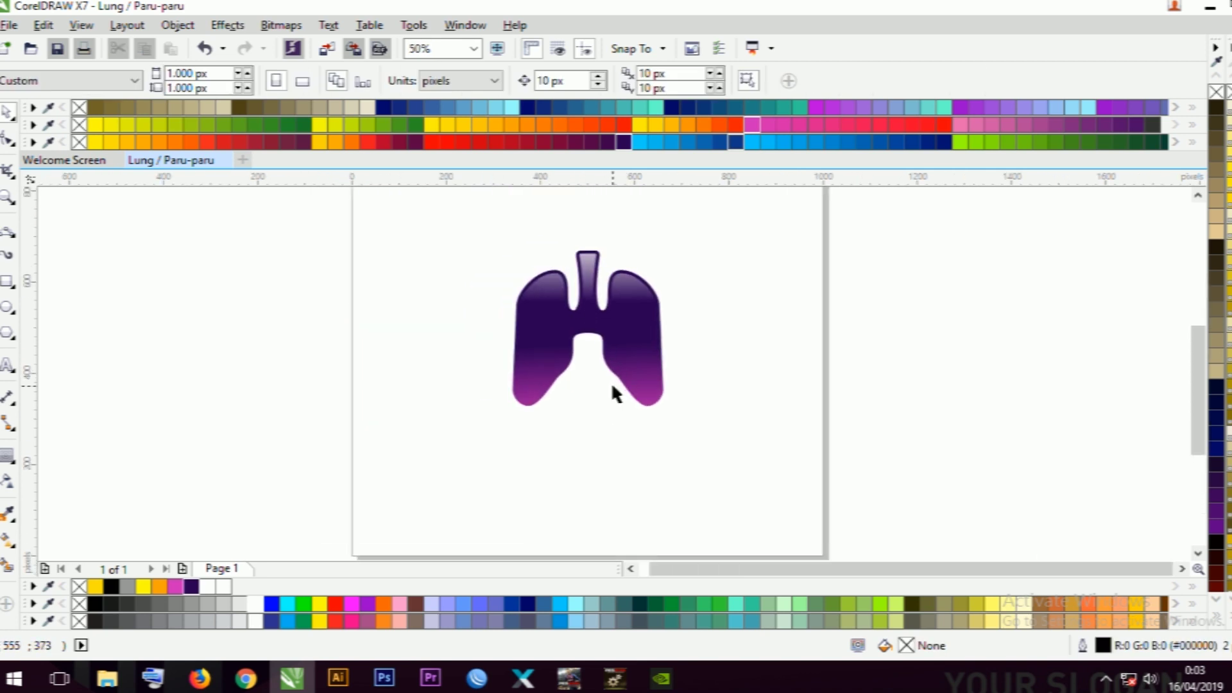
{"action": "scroll", "coordinate": [550, 418], "scroll_direction": "up", "scroll_amount": 1}
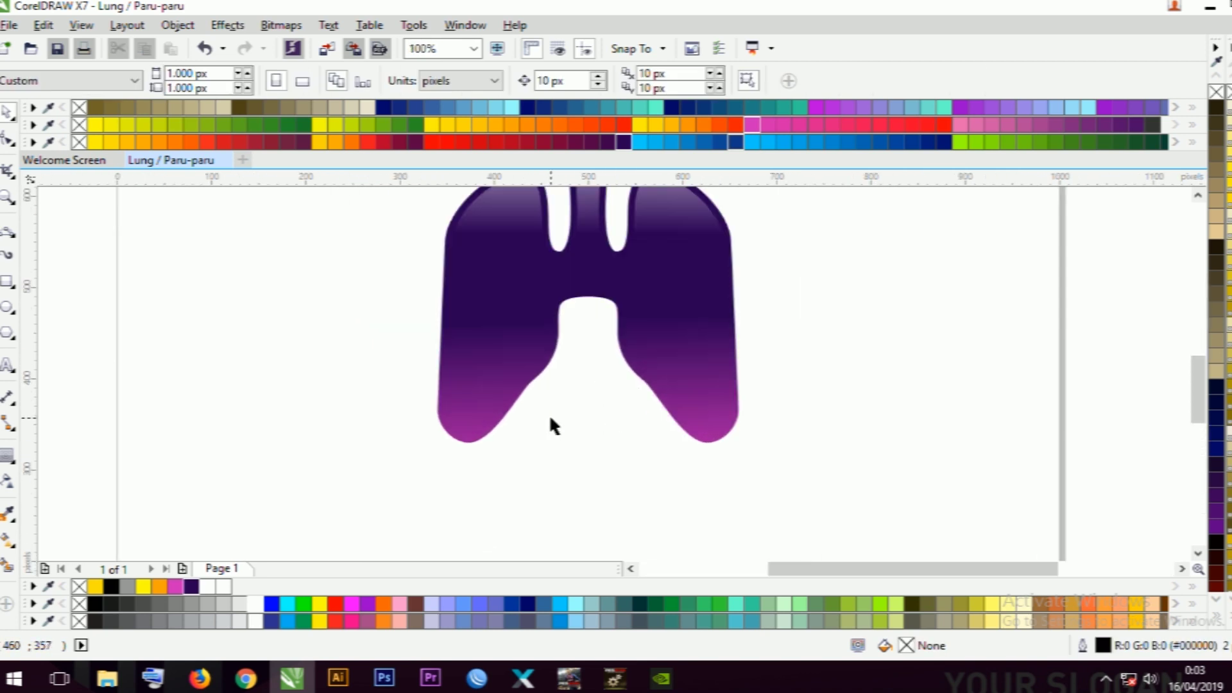
- Draw a flat ellipse about 159 by 17 px beneath the lung as a shadow, filled light grey (#E6E6E6) without an outline
{"action": "left_click", "coordinate": [7, 305]}
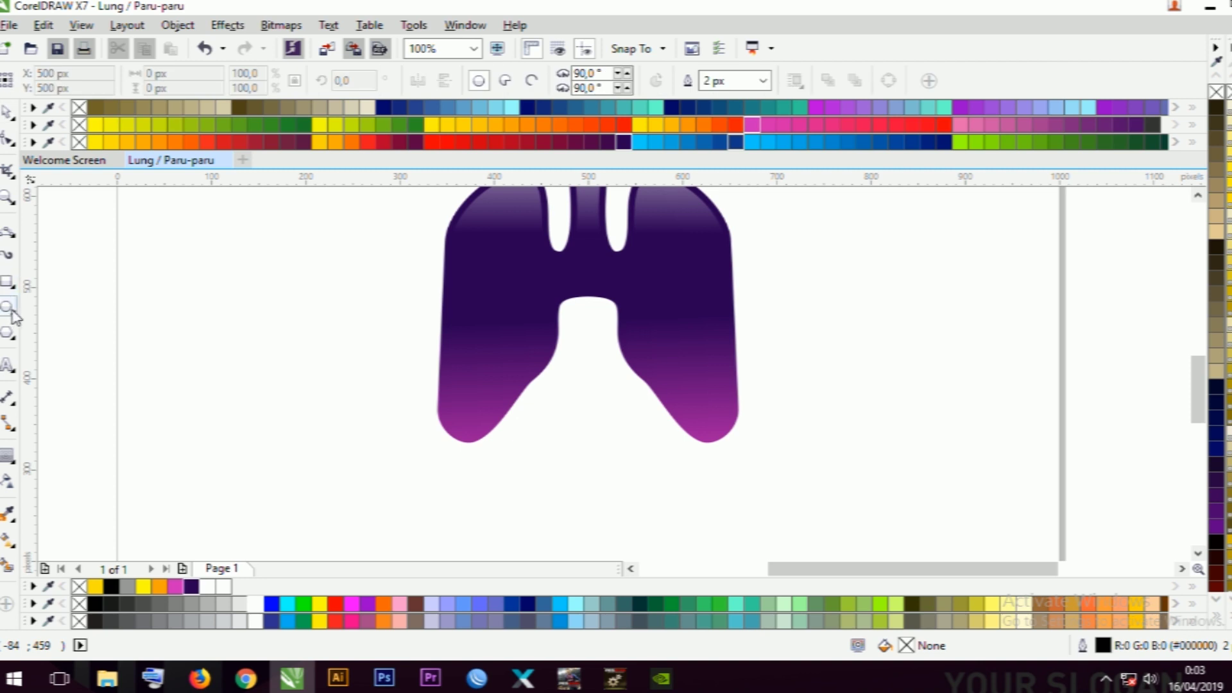
{"action": "mouse_move", "coordinate": [507, 440]}
{"action": "left_mouse_down"}
{"action": "mouse_move", "coordinate": [601, 467]}
{"action": "mouse_move", "coordinate": [668, 465]}
{"action": "left_mouse_up"}
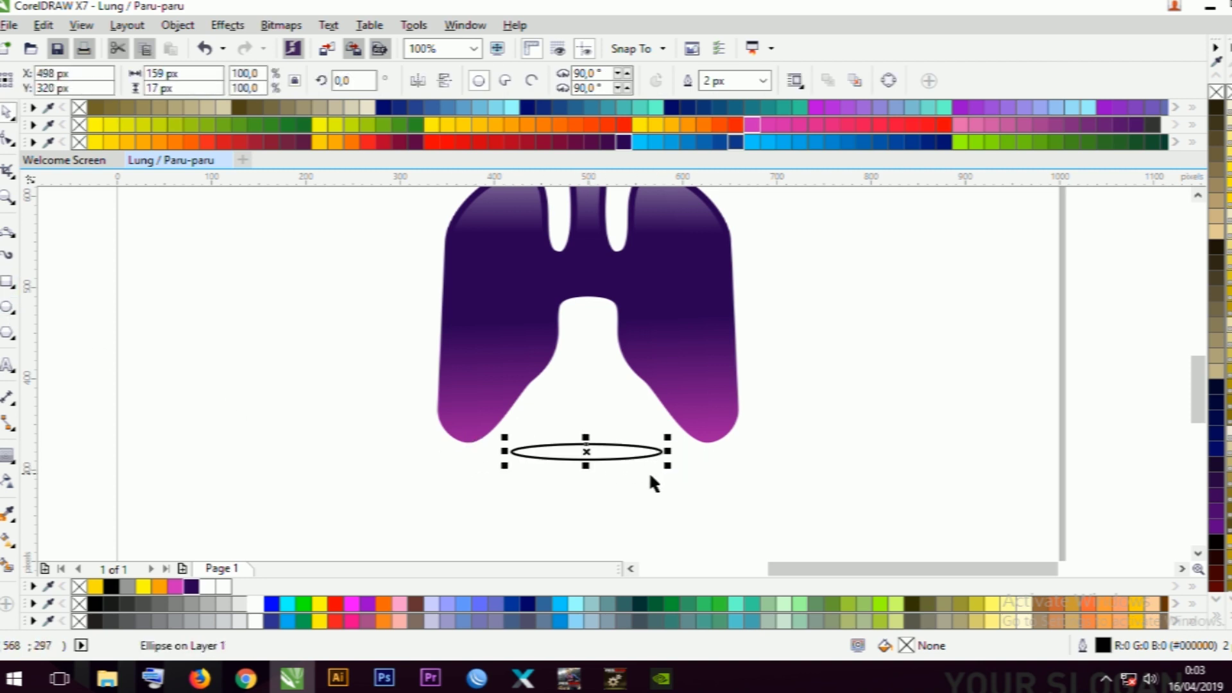
{"action": "left_click", "coordinate": [235, 604]}
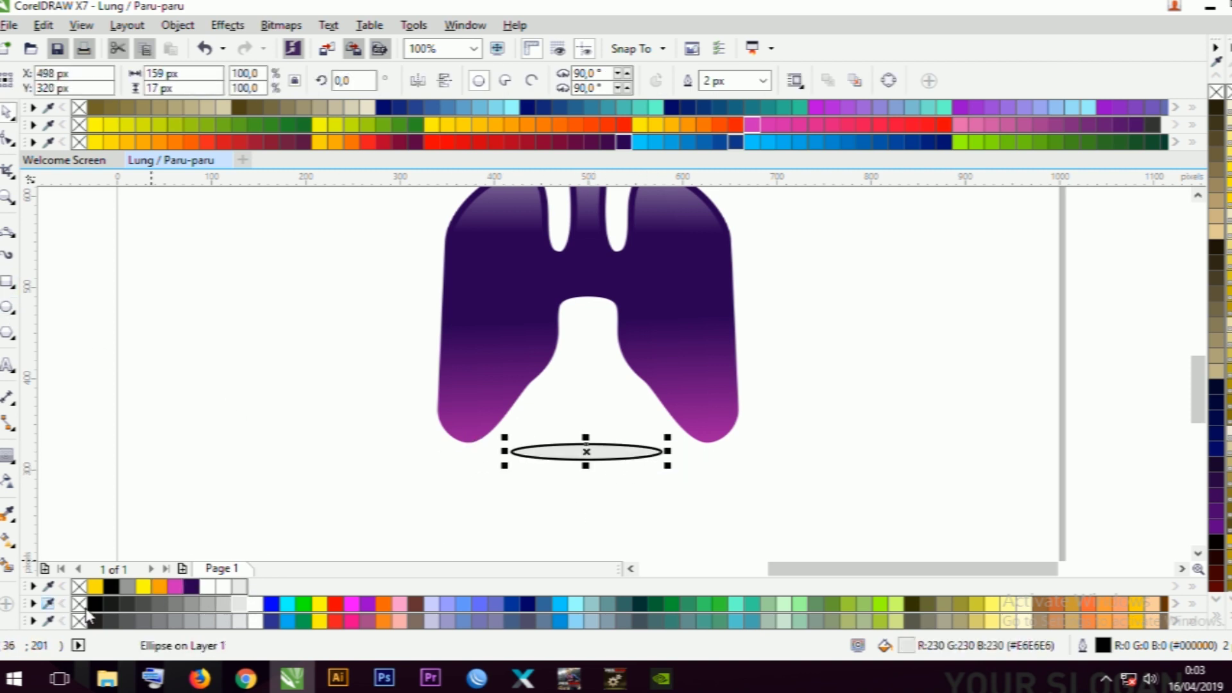
{"action": "right_click", "coordinate": [79, 604]}
{"action": "left_click", "coordinate": [637, 436]}
{"action": "left_click", "coordinate": [625, 446]}
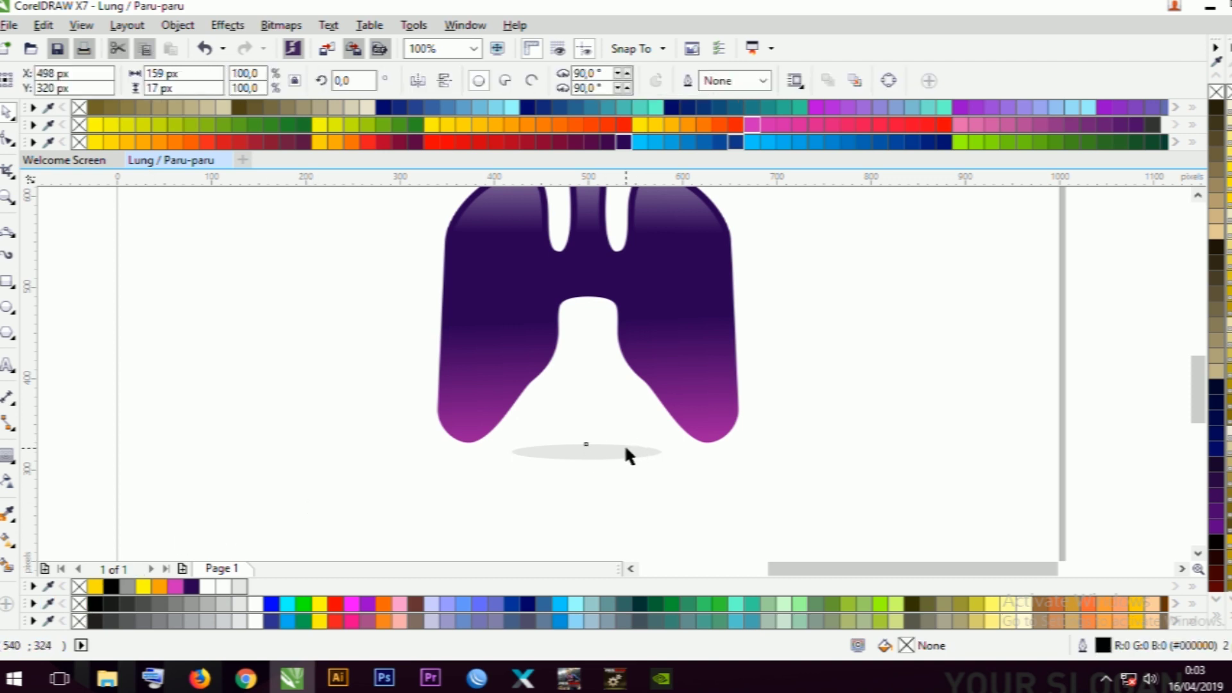
{"action": "left_click", "coordinate": [686, 411], "text": "shift"}
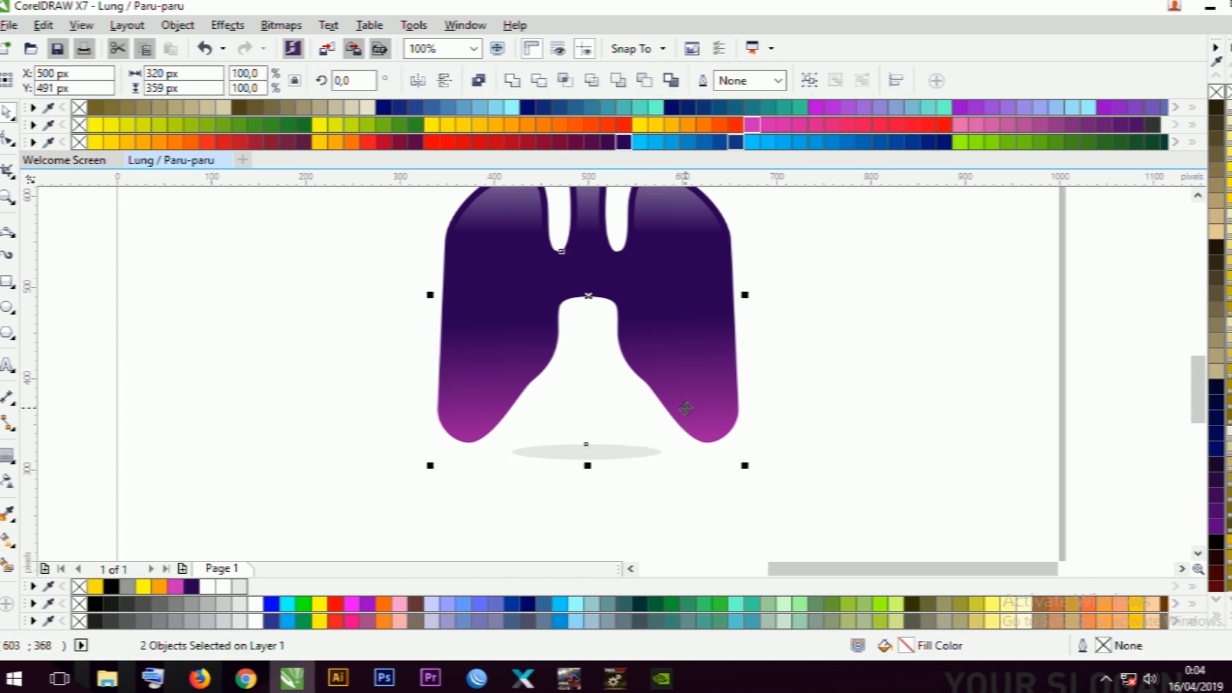
{"action": "left_click", "coordinate": [640, 443]}
{"action": "scroll", "coordinate": [641, 444], "scroll_direction": "down", "scroll_amount": 3}
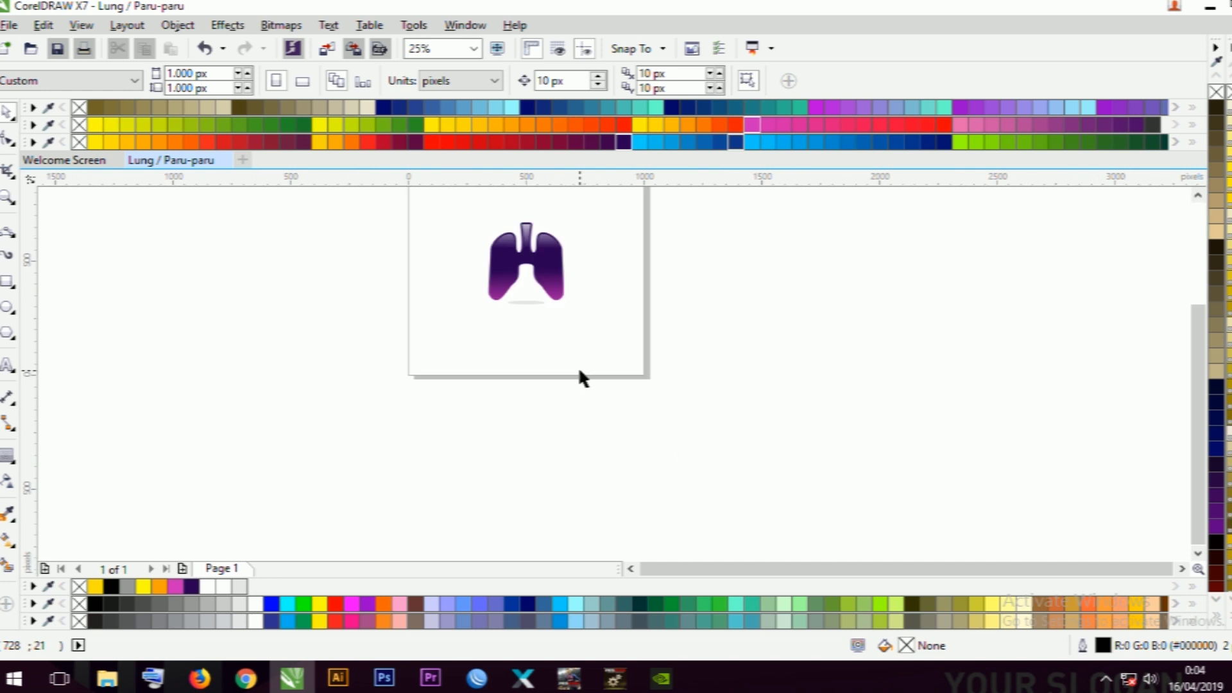
{"action": "scroll", "coordinate": [588, 346], "scroll_direction": "up", "scroll_amount": 3}
{"action": "scroll", "coordinate": [592, 287], "scroll_direction": "down", "scroll_amount": 1}
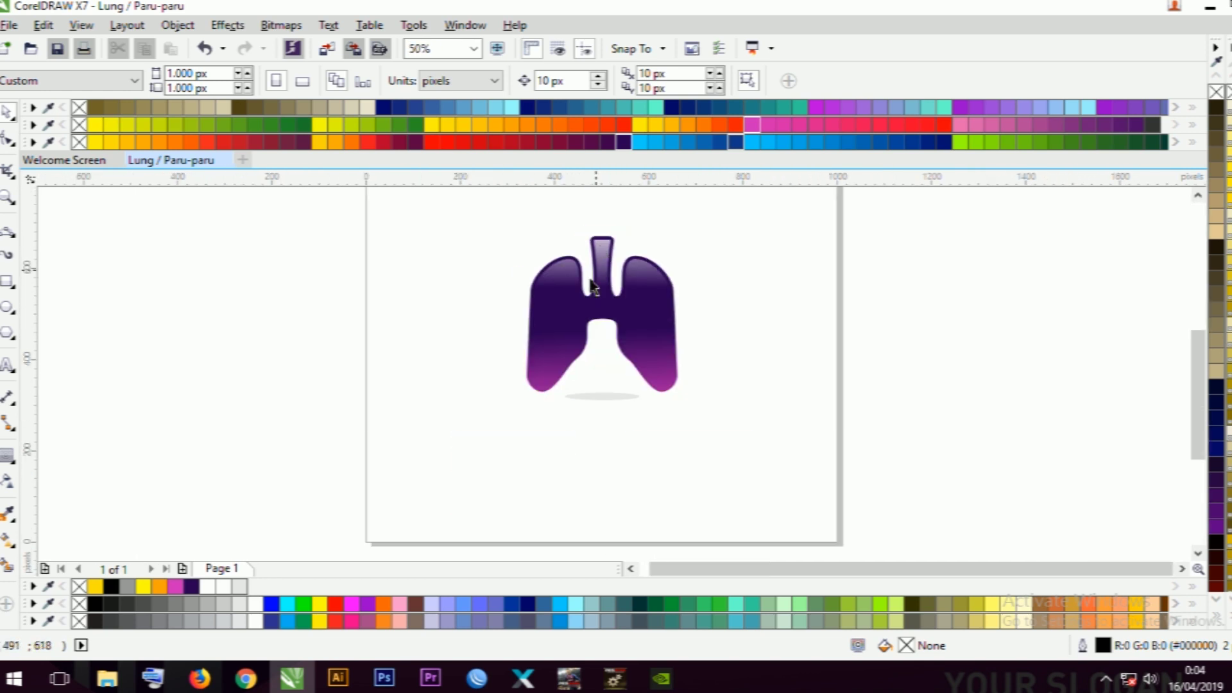
- Group the two lung shapes and the grey shadow ellipse
{"action": "left_click_drag", "start_coordinate": [550, 272], "coordinate": [744, 422]}
{"action": "scroll", "coordinate": [773, 443], "scroll_direction": "left", "scroll_amount": 1}
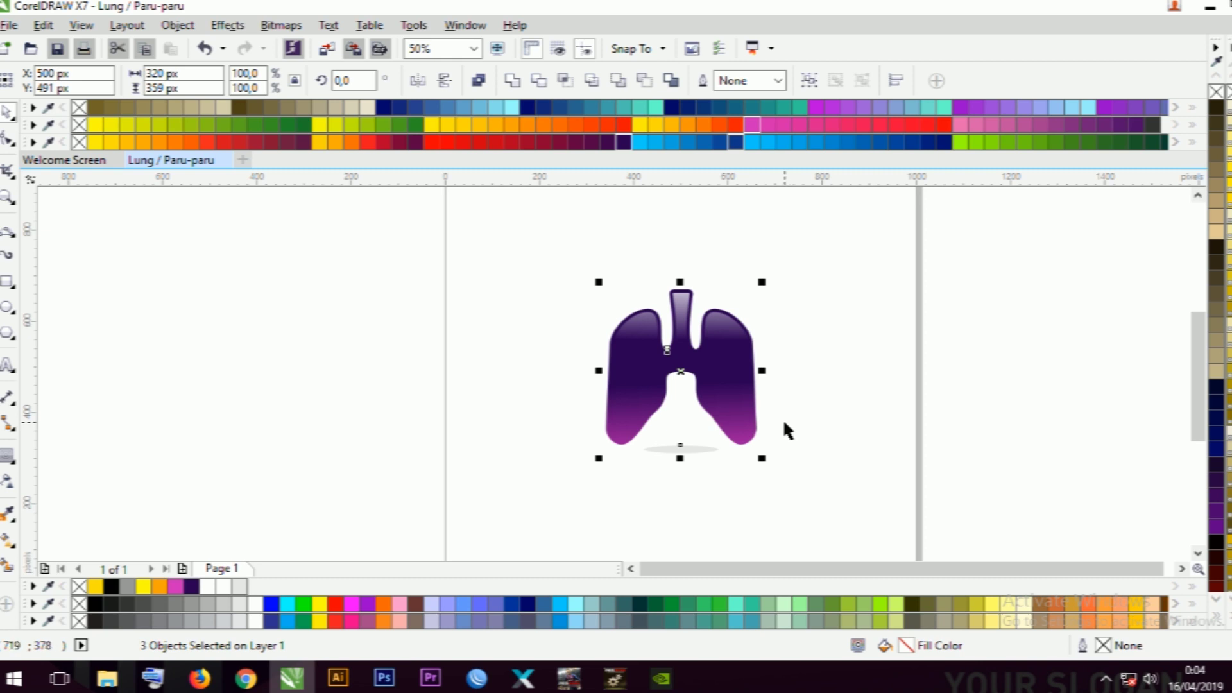
{"action": "left_click", "coordinate": [810, 80]}
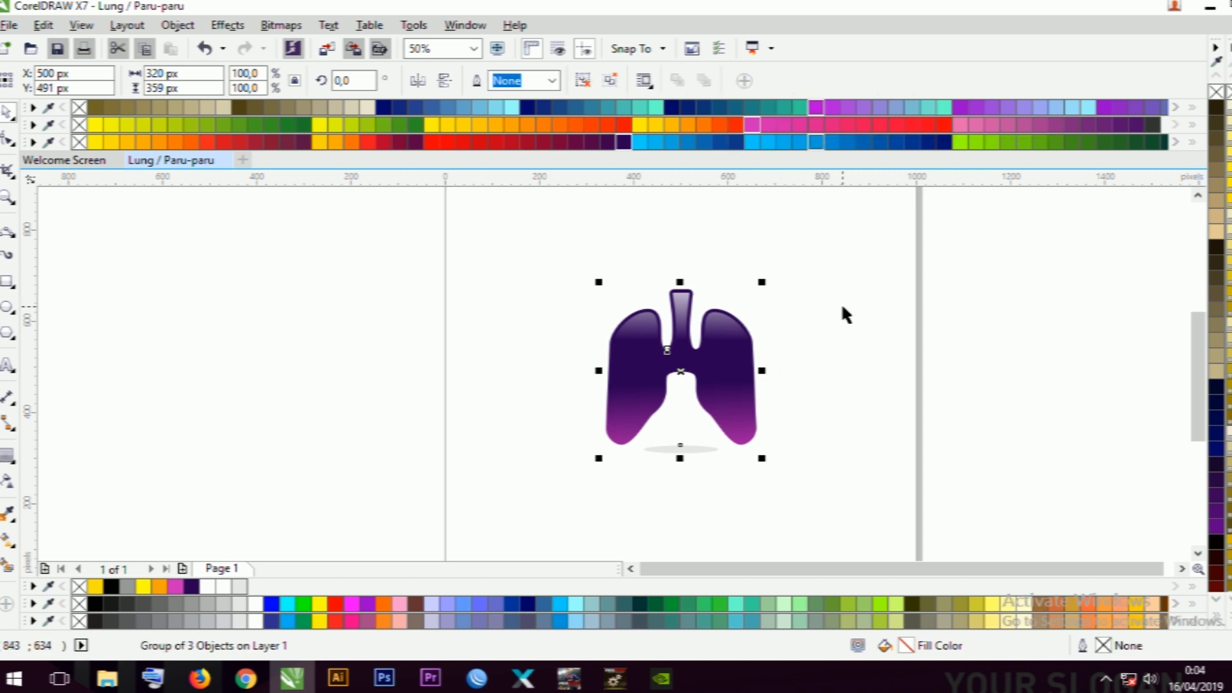
{"action": "scroll", "coordinate": [732, 443], "scroll_direction": "down", "scroll_amount": 2}
{"action": "scroll", "coordinate": [733, 417], "scroll_direction": "up", "scroll_amount": 2}
{"action": "scroll", "coordinate": [783, 422], "scroll_direction": "down", "scroll_amount": 1}
{"action": "left_click_drag", "start_coordinate": [788, 429], "coordinate": [514, 326]}
{"action": "left_click", "coordinate": [47, 224]}
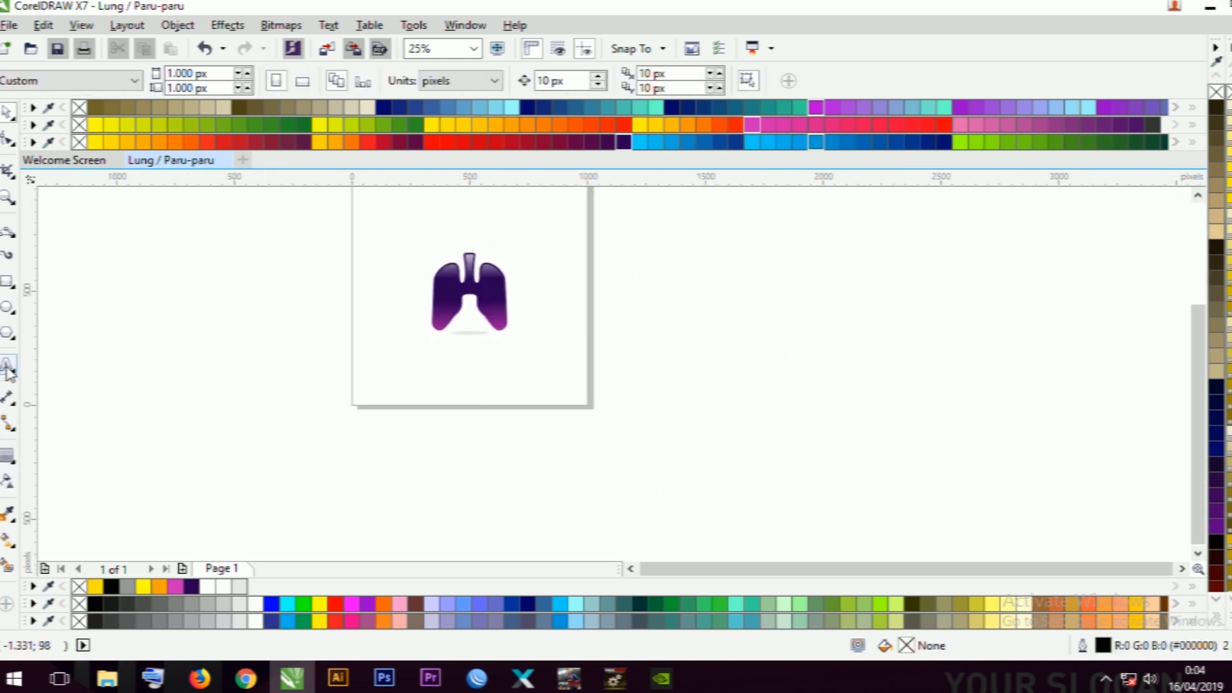
- Add the artistic text "Lungs Care" beneath the lung icon
{"action": "key", "text": "F8"}
{"action": "left_click", "coordinate": [403, 364]}
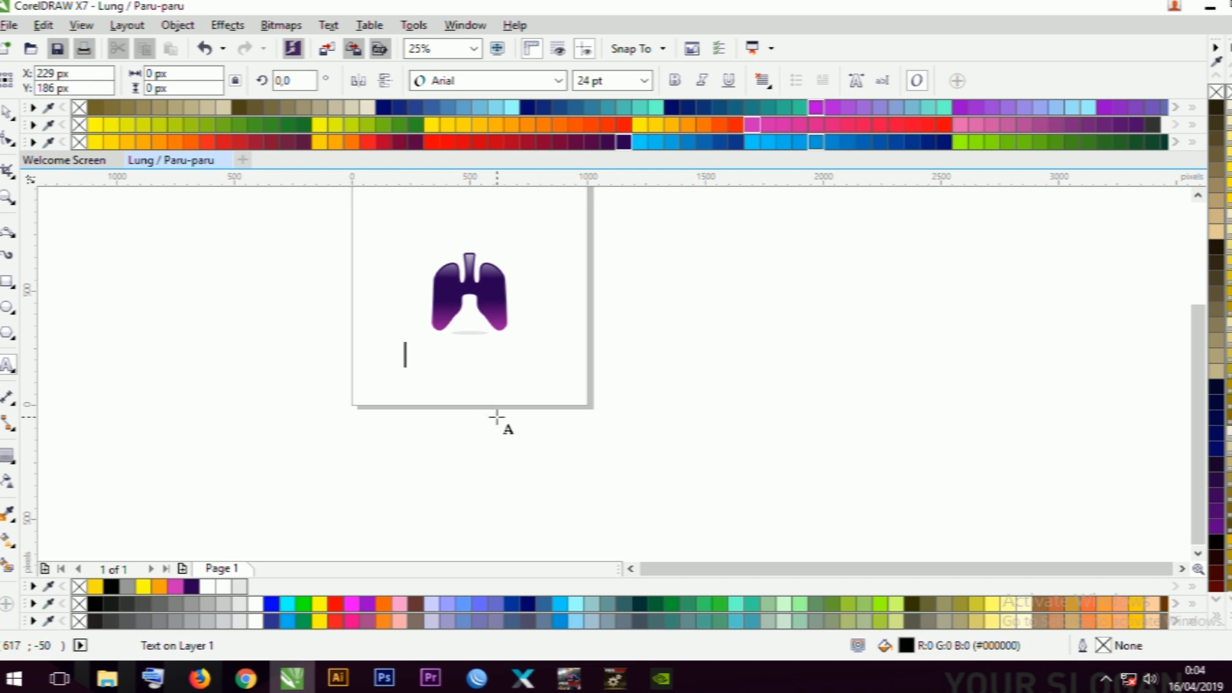
{"action": "type", "text": "Lungs Care"}
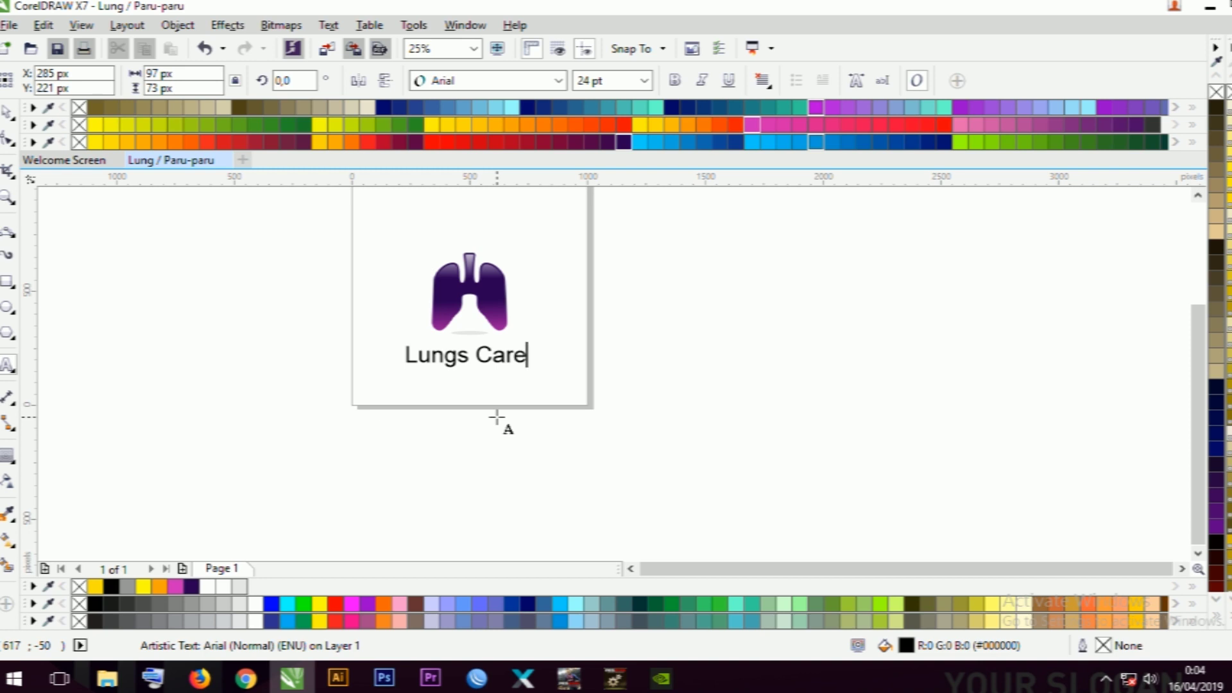
- Set the font of the "Lungs Care" text to Gobold Bold
{"action": "left_click", "coordinate": [7, 113]}
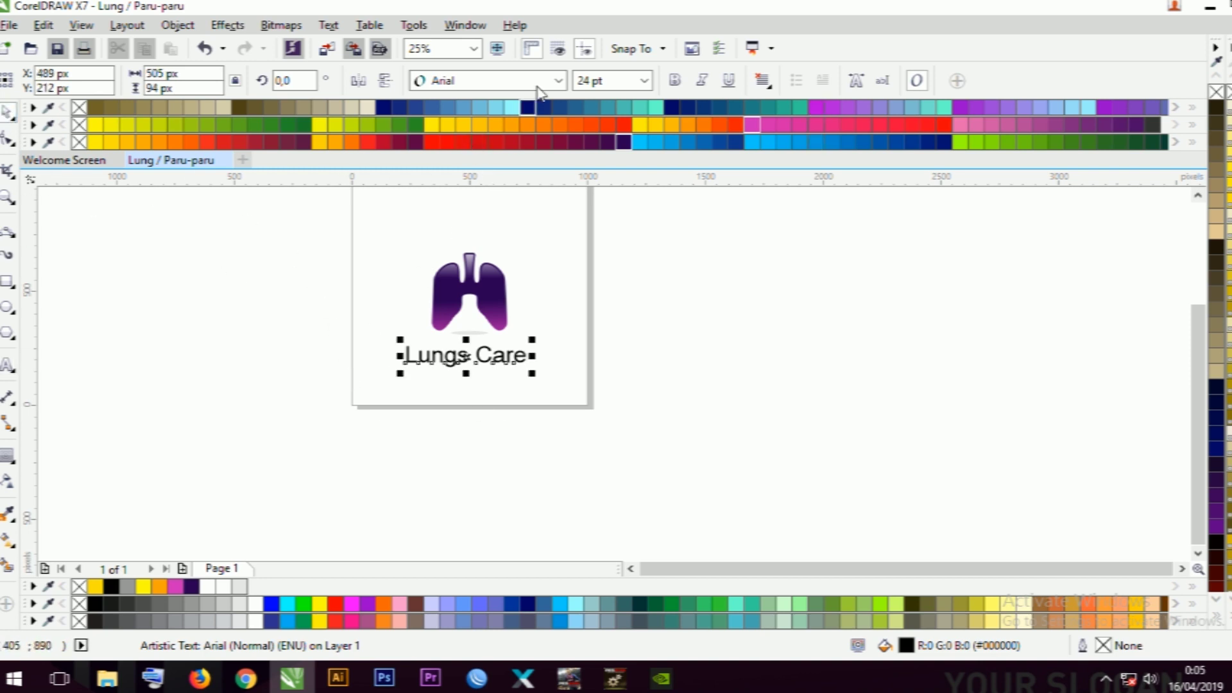
{"action": "left_click", "coordinate": [560, 81]}
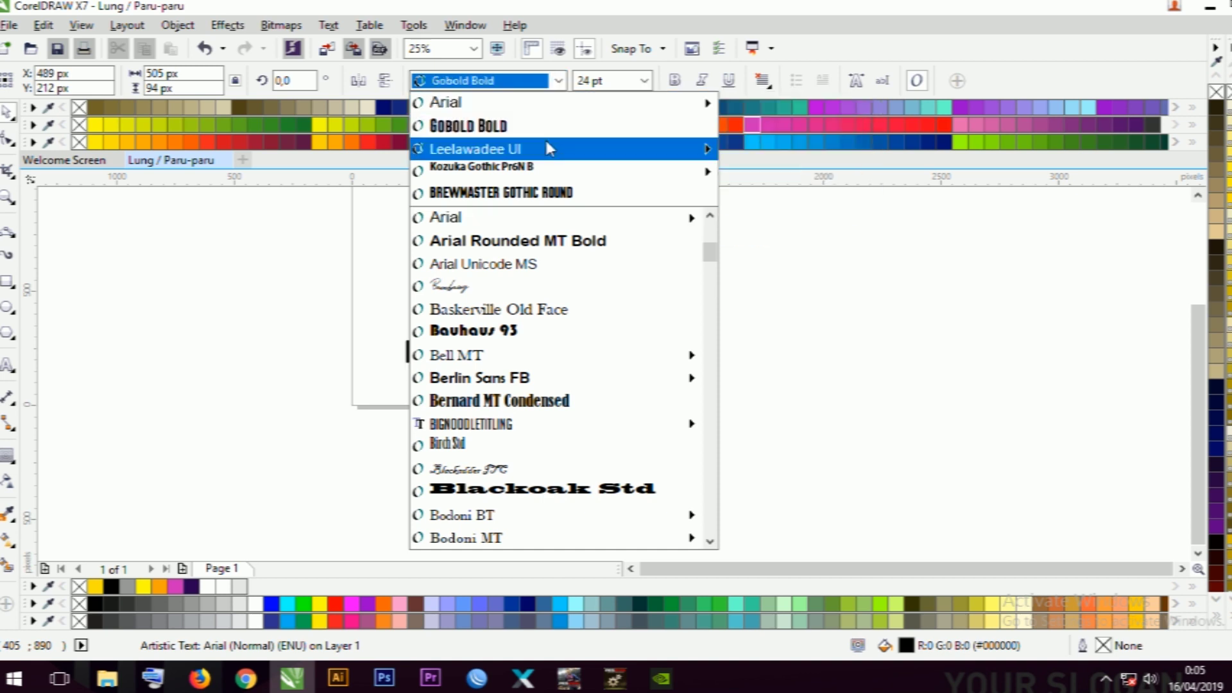
{"action": "mouse_move", "coordinate": [549, 169]}
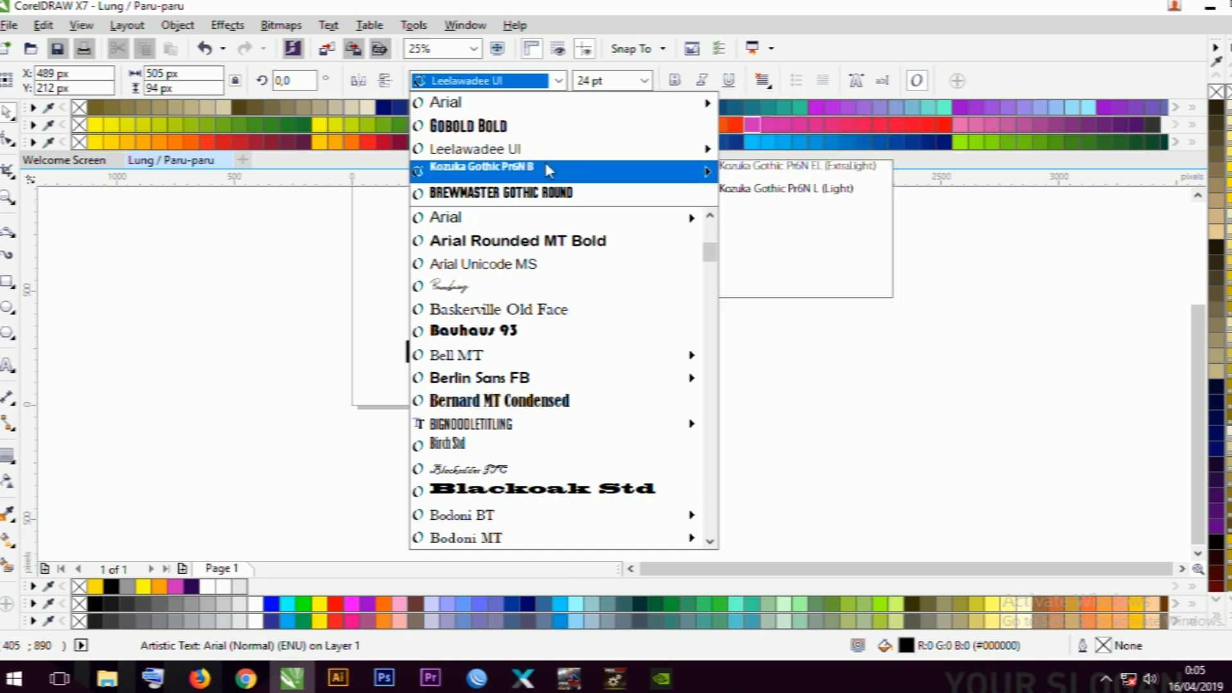
{"action": "left_click", "coordinate": [539, 128]}
{"action": "key", "text": "Escape"}
{"action": "scroll", "coordinate": [503, 364], "scroll_direction": "up", "scroll_amount": 3}
{"action": "scroll", "coordinate": [503, 364], "scroll_direction": "down", "scroll_amount": 2}
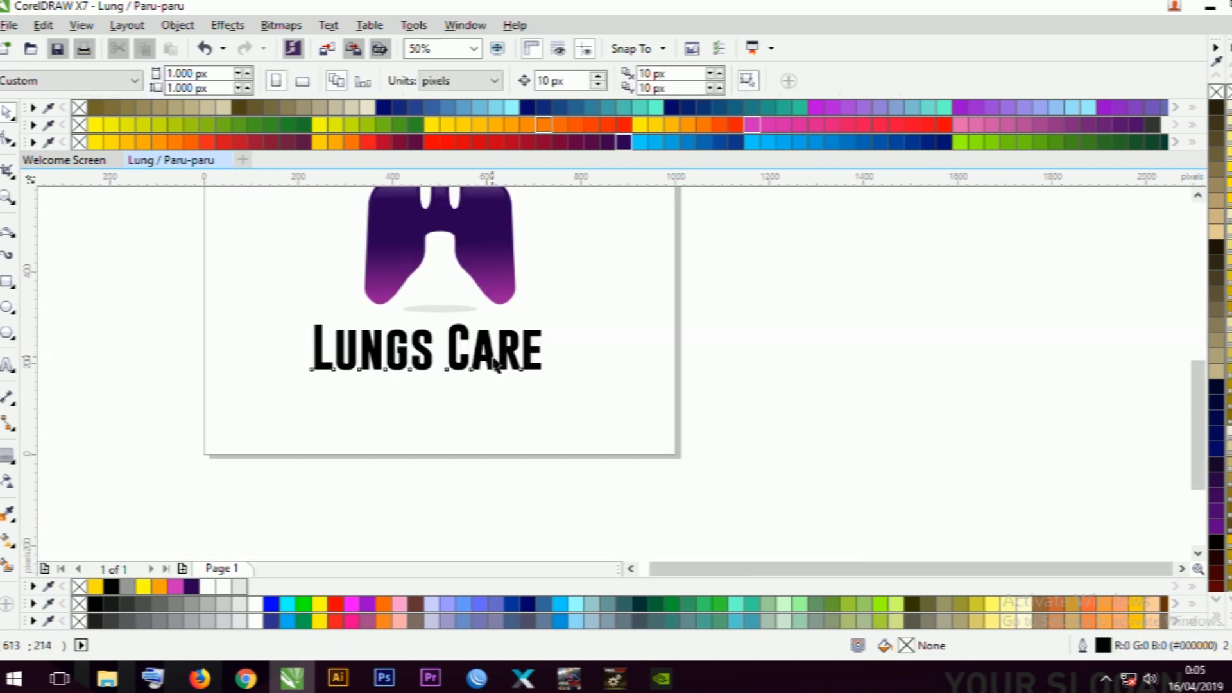
- Preview other fonts on the "Lungs Care" text and set it to Microsoft Himalaya
{"action": "left_click", "coordinate": [500, 364]}
{"action": "left_click", "coordinate": [558, 81]}
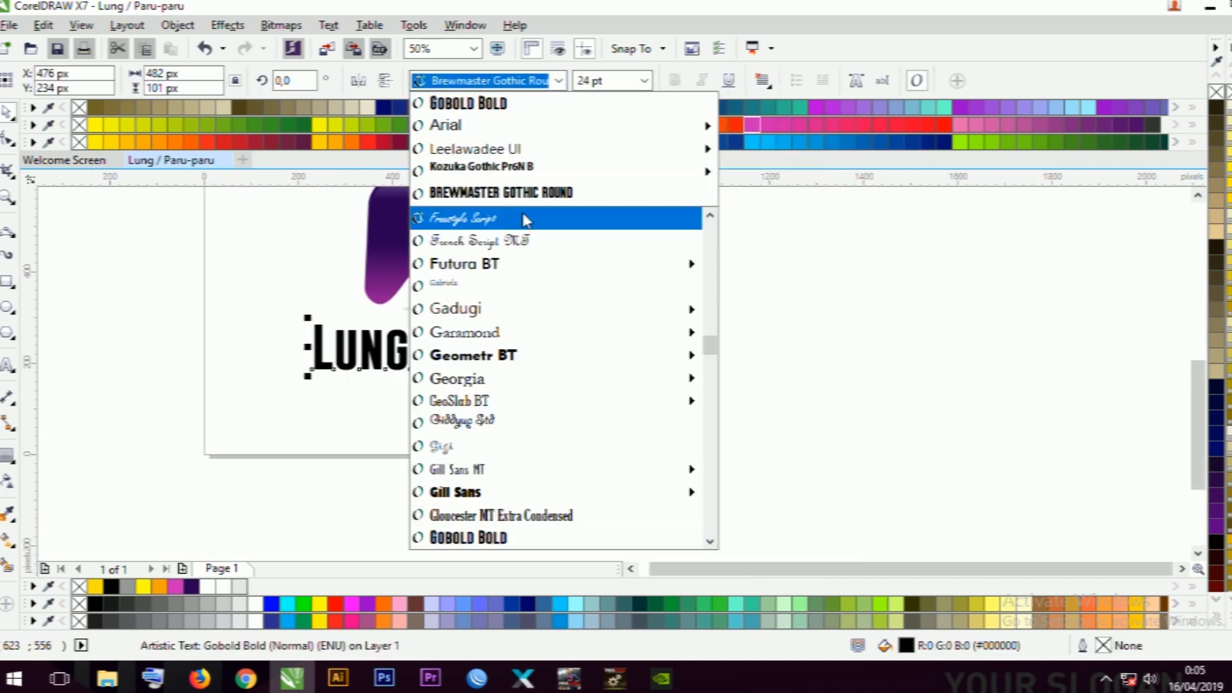
{"action": "mouse_move", "coordinate": [502, 156]}
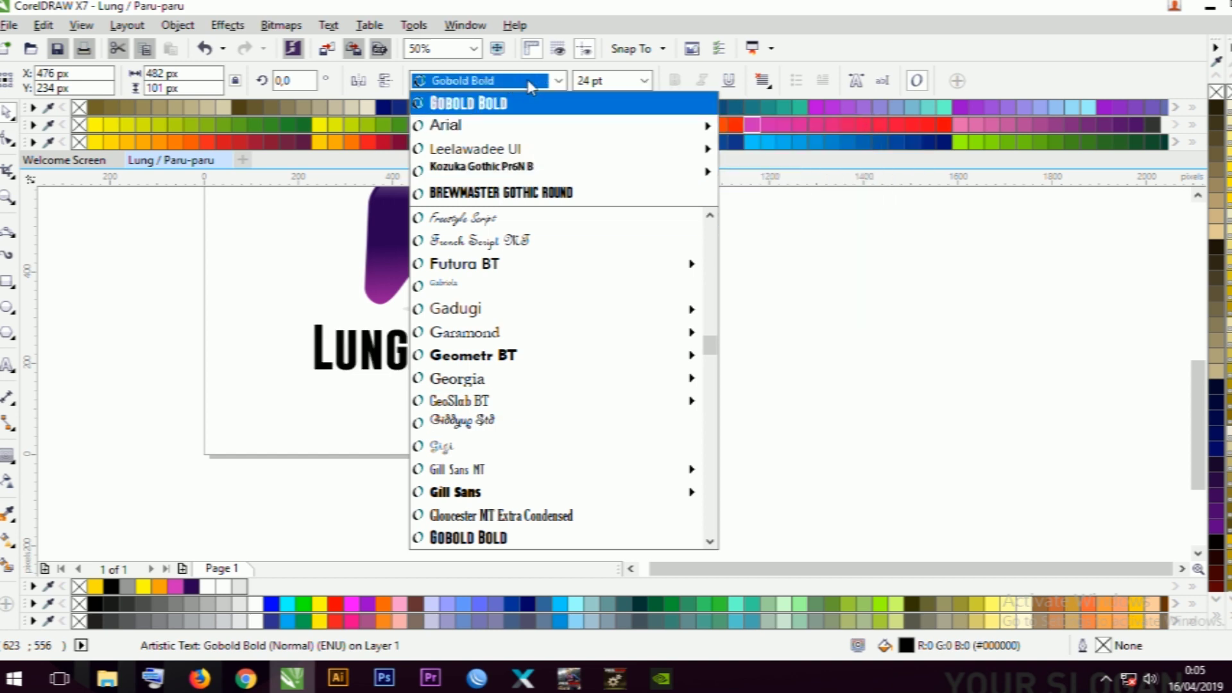
{"action": "type", "text": "Leelawadee UI"}
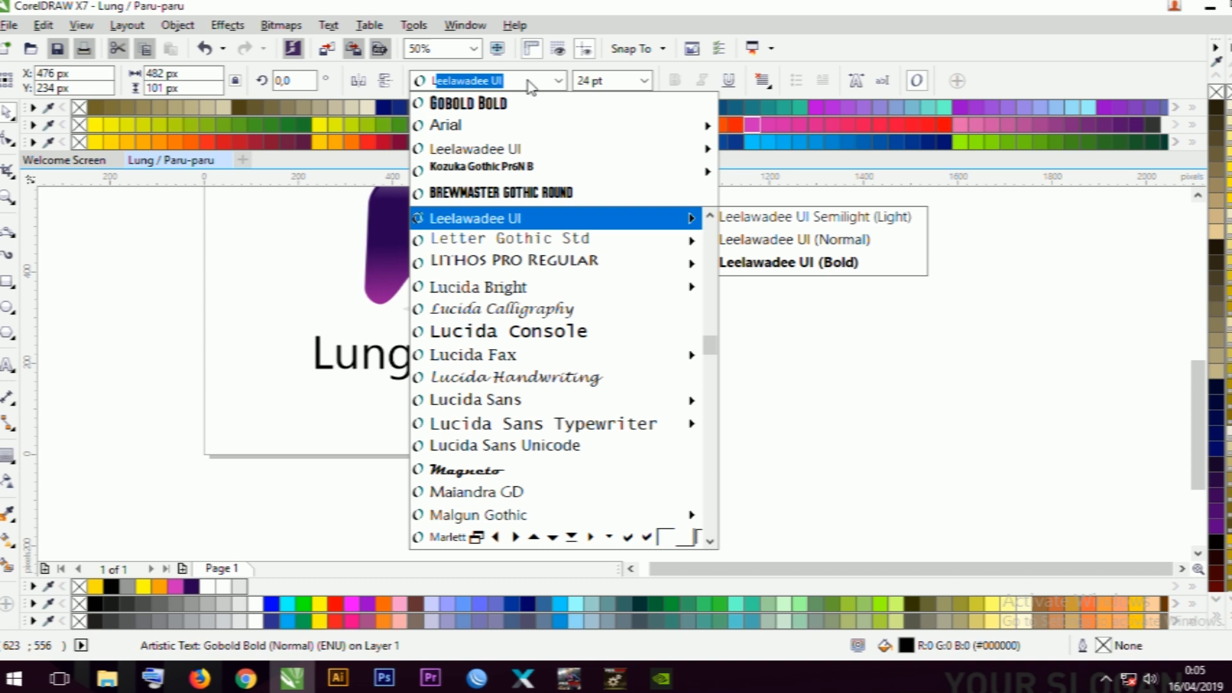
{"action": "key", "text": "Down"}
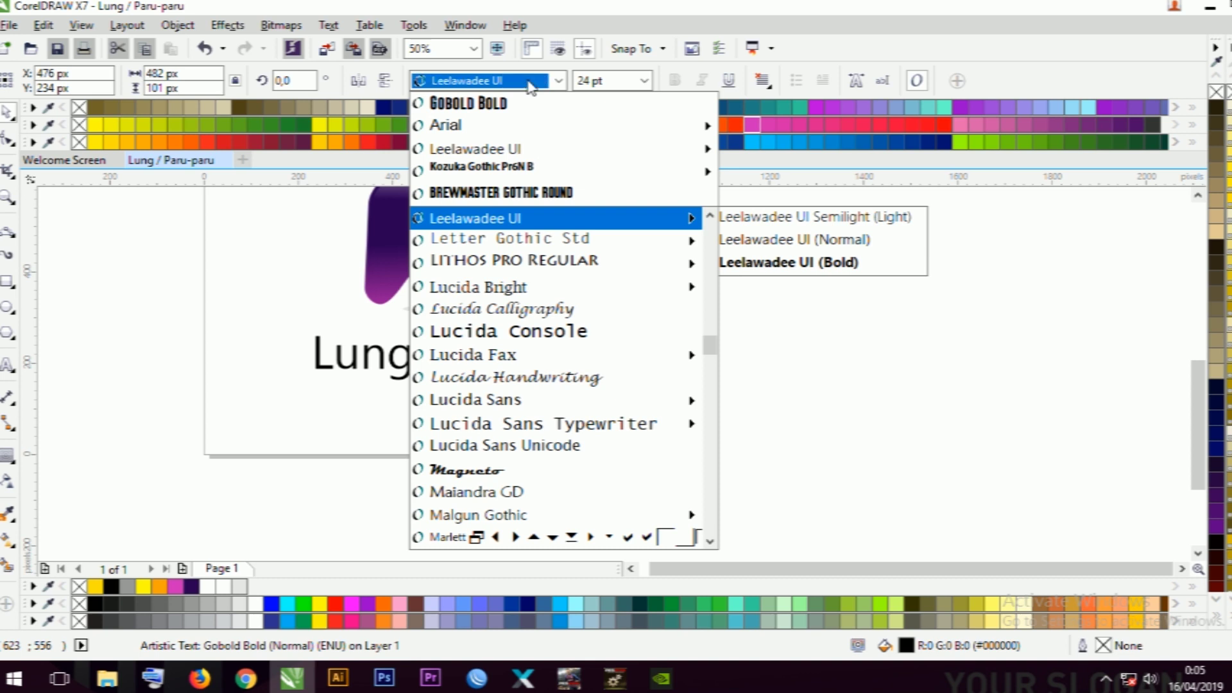
{"action": "type", "text": "Mi"}
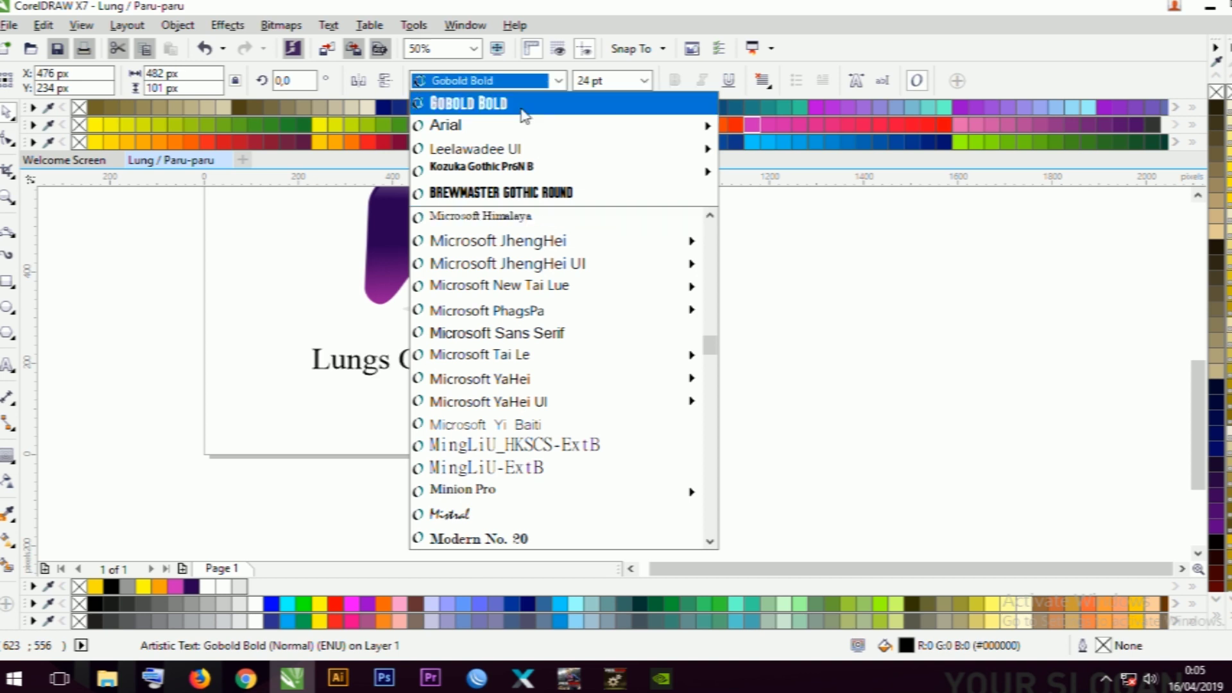
{"action": "left_click", "coordinate": [478, 222]}
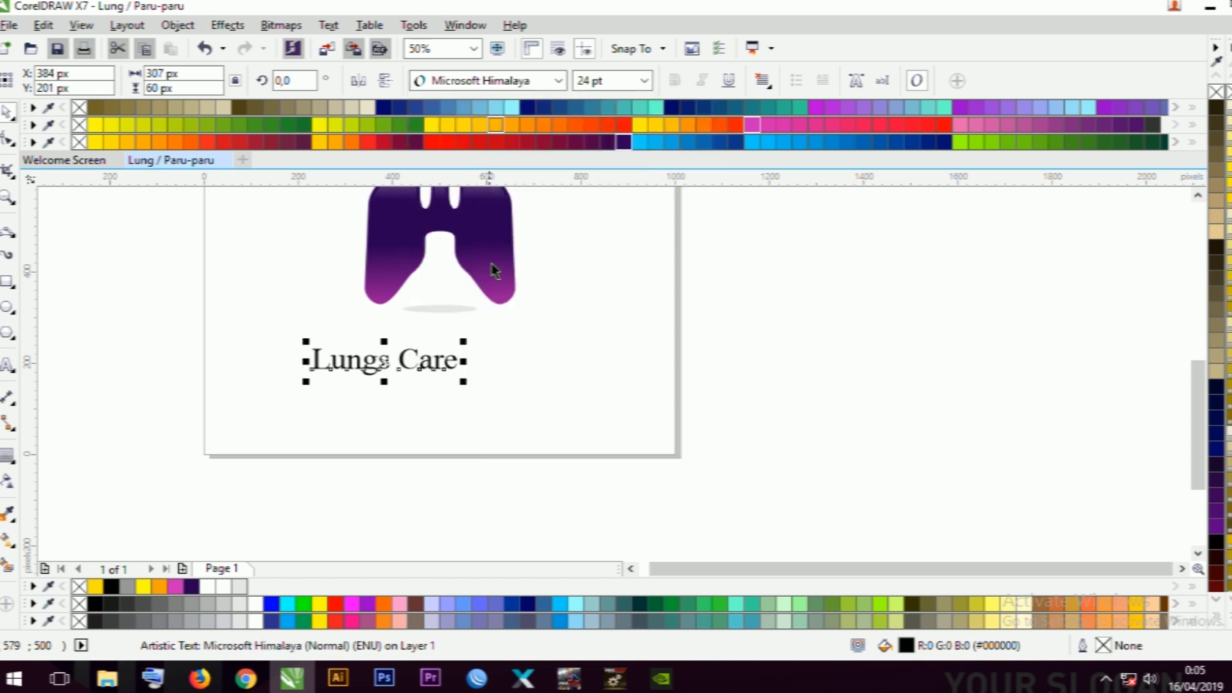
- Enlarge the "Lungs Care" text to about 524 by 102 px and centre it beneath the lung icon
{"action": "left_click", "coordinate": [434, 378]}
{"action": "scroll", "coordinate": [443, 360], "scroll_direction": "up", "scroll_amount": 1}
{"action": "scroll", "coordinate": [437, 351], "scroll_direction": "down", "scroll_amount": 2}
{"action": "left_click", "coordinate": [438, 352]}
{"action": "left_click_drag", "start_coordinate": [455, 365], "coordinate": [482, 349]}
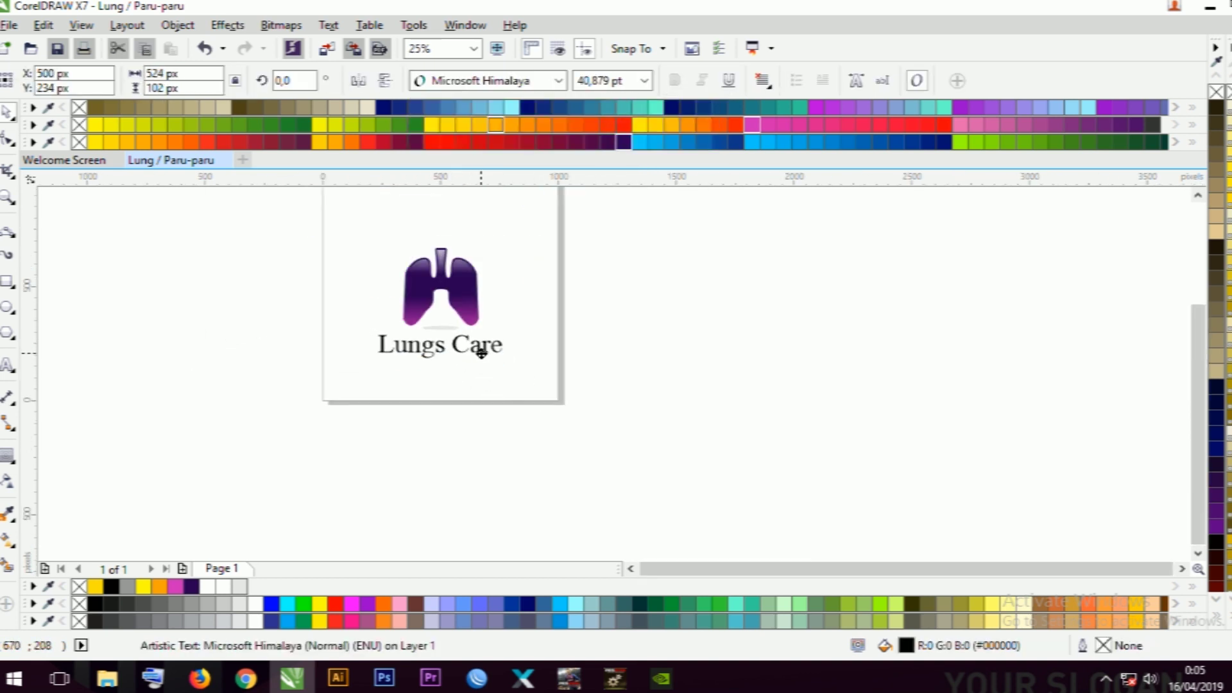
- Shrink the lung icon and arrange it with the "Lungs Care" text to its right near the top of the page
{"action": "left_click_drag", "start_coordinate": [387, 223], "coordinate": [516, 344]}
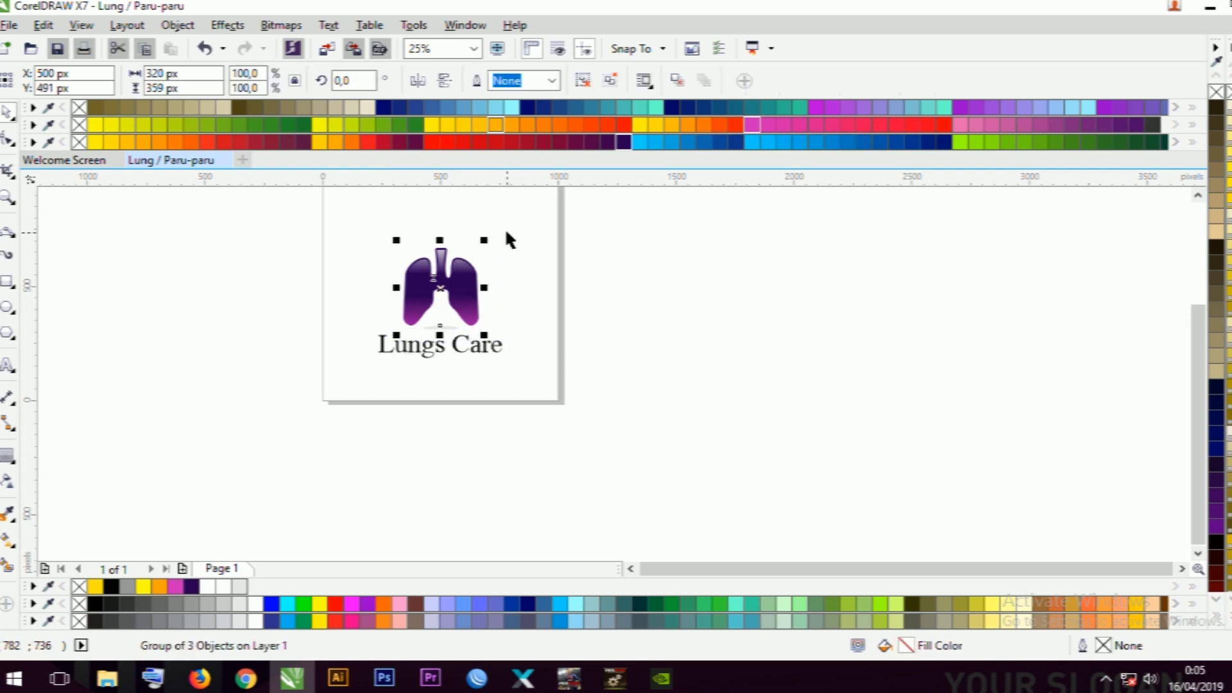
{"action": "left_click", "coordinate": [484, 277]}
{"action": "left_click", "coordinate": [459, 285]}
{"action": "left_click_drag", "start_coordinate": [483, 241], "coordinate": [507, 331]}
{"action": "left_click", "coordinate": [584, 382]}
{"action": "scroll", "coordinate": [504, 342], "scroll_direction": "up", "scroll_amount": 3}
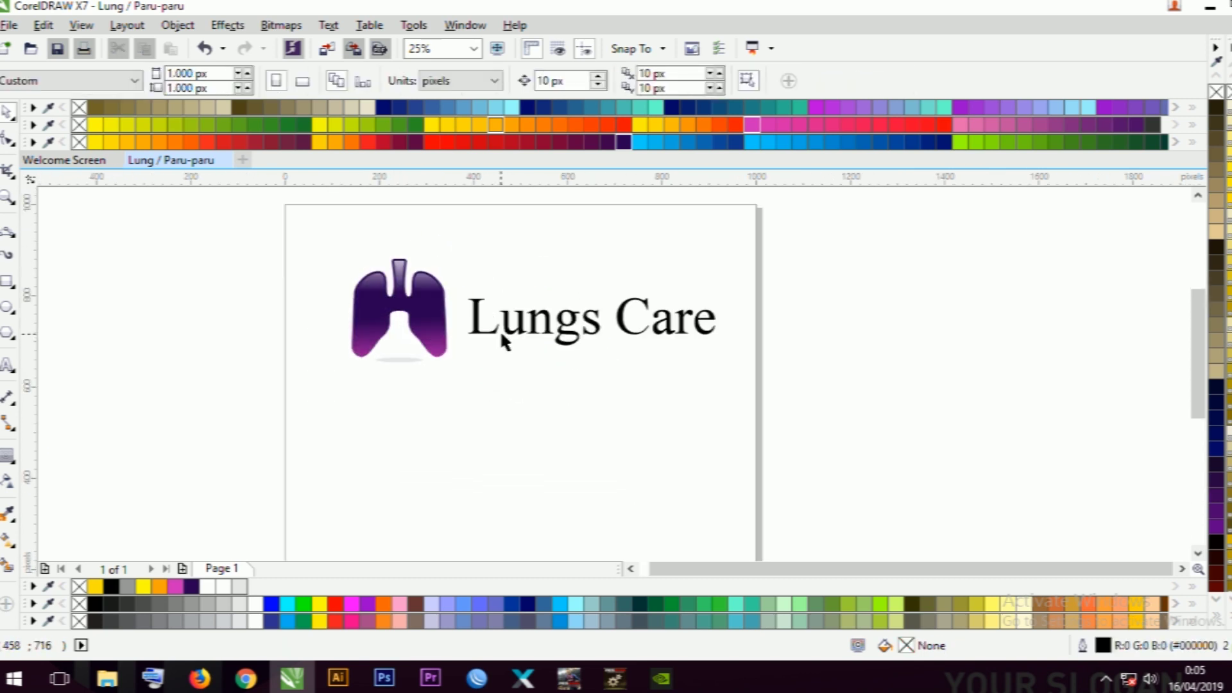
- Enlarge the "Lungs Care" text to about 571 by 111 px and align its centre vertically with the lung icon
{"action": "left_click", "coordinate": [579, 326]}
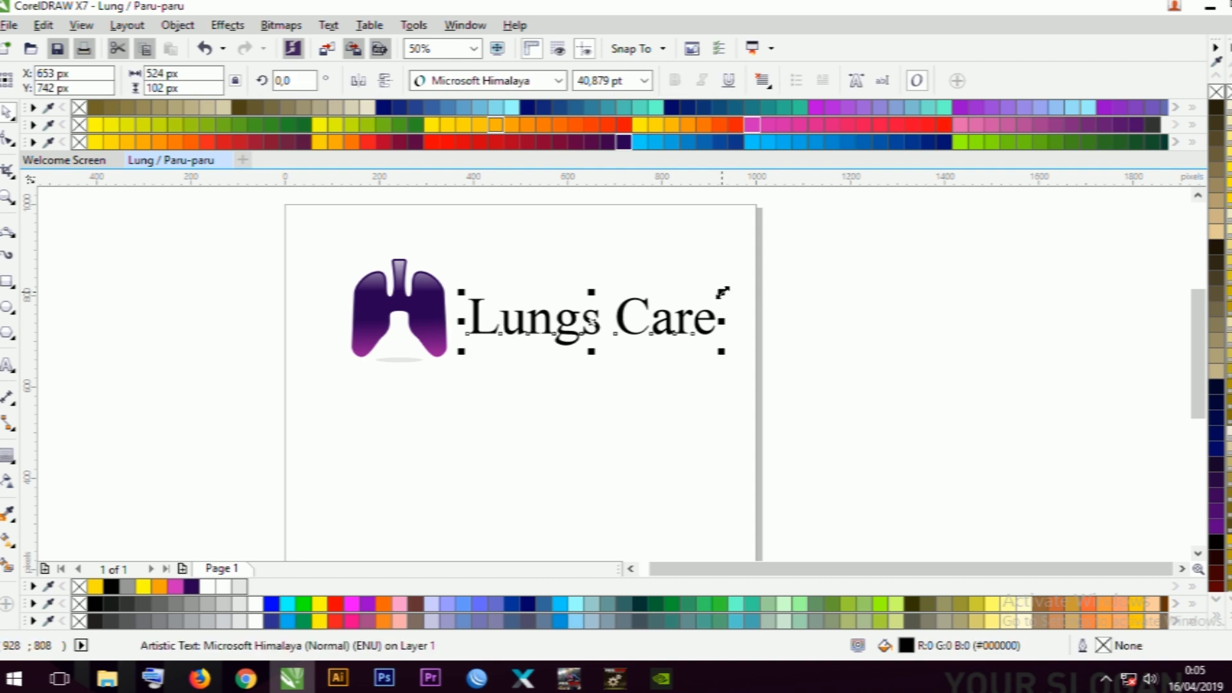
{"action": "left_click_drag", "start_coordinate": [722, 292], "coordinate": [746, 284]}
{"action": "left_click", "coordinate": [424, 330], "text": "shift"}
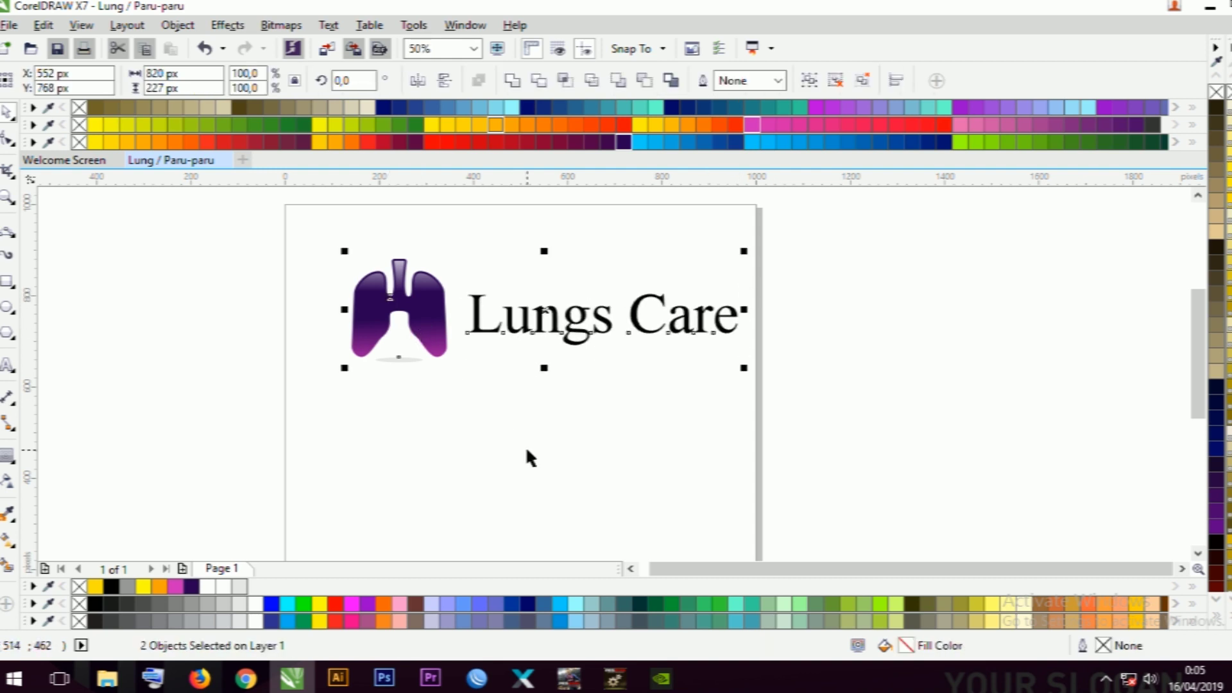
{"action": "key", "text": "c"}
{"action": "left_click", "coordinate": [347, 283]}
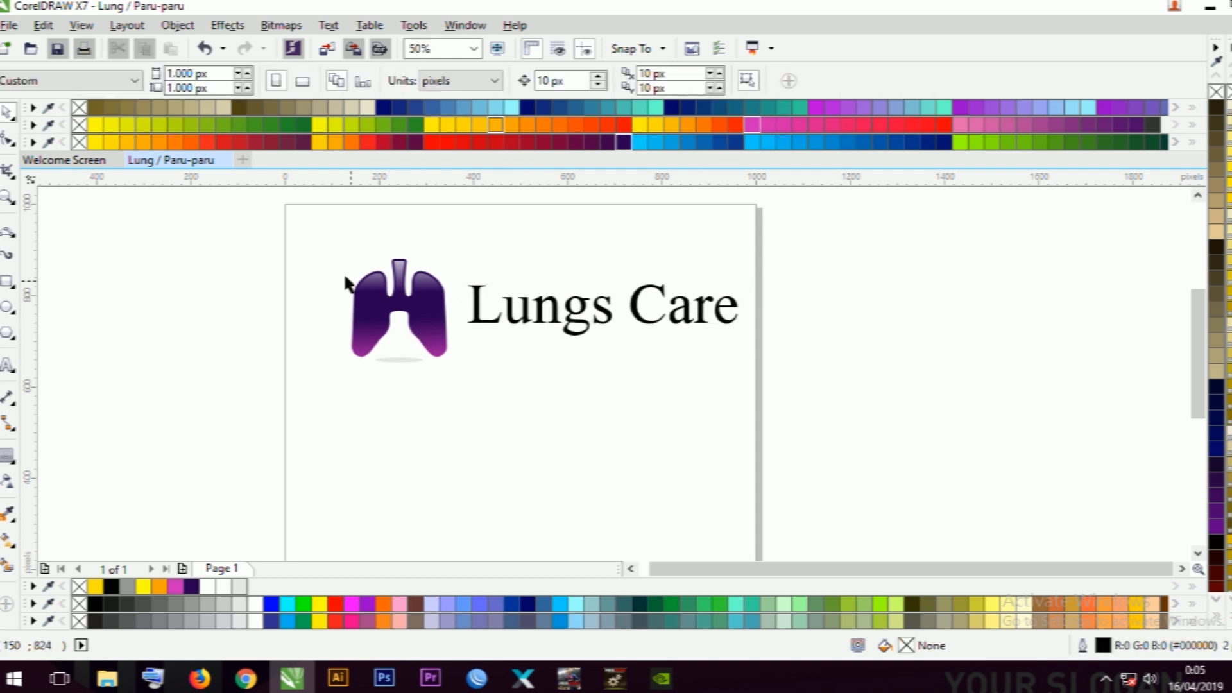
- Lower the "Lungs Care" text slightly beside the lung icon, to about Y 744 px
{"action": "left_click", "coordinate": [475, 317]}
{"action": "key", "text": "F2"}
{"action": "left_click_drag", "start_coordinate": [388, 253], "coordinate": [637, 452]}
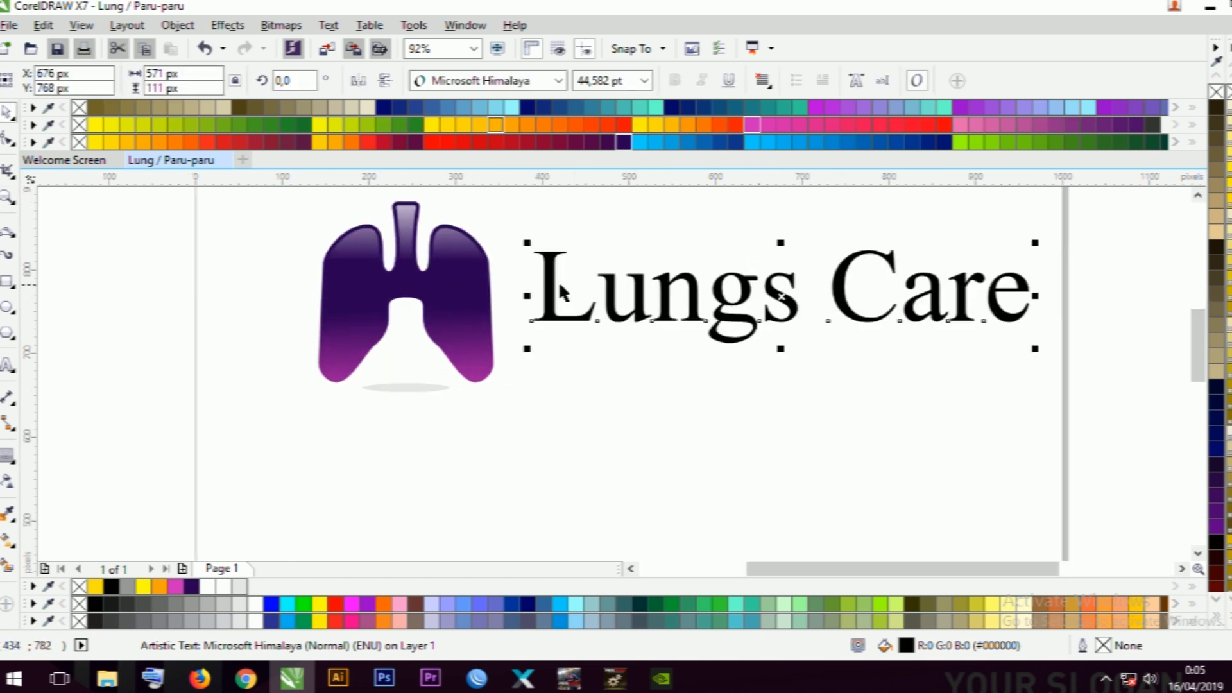
{"action": "left_click_drag", "start_coordinate": [550, 284], "coordinate": [550, 304]}
{"action": "key", "text": "F3"}
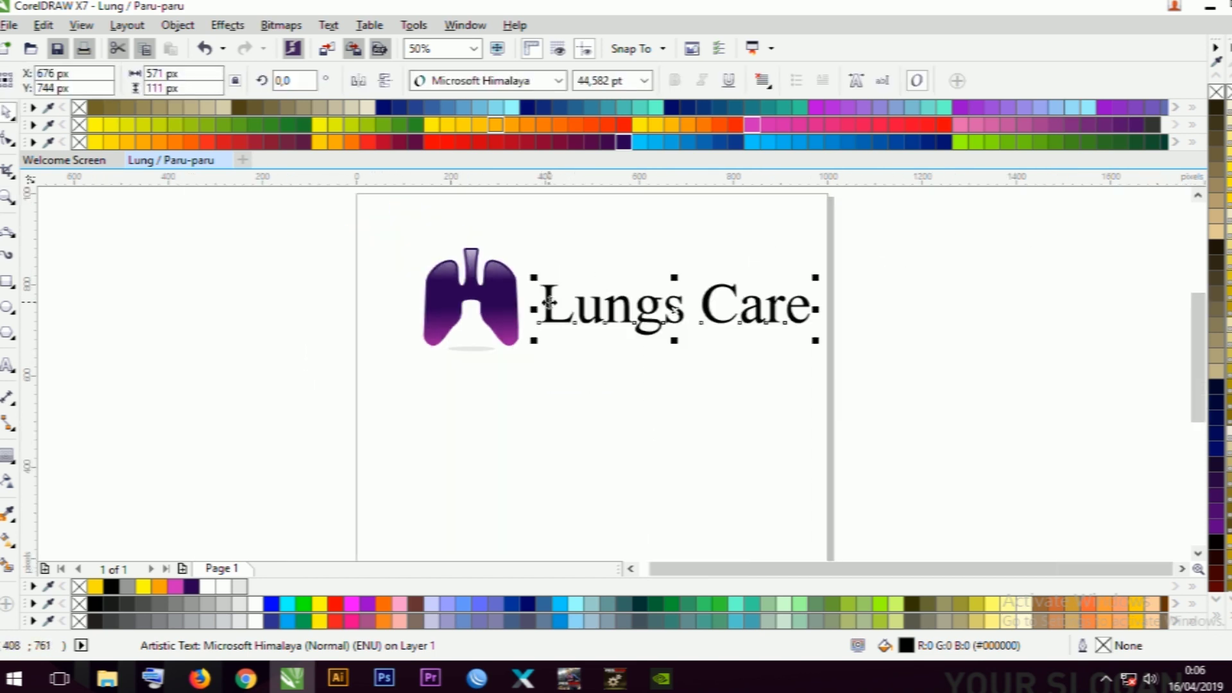
- Duplicate the lung icon and text below the original, with the copy's text in a bold italic font
{"action": "left_click", "coordinate": [558, 364]}
{"action": "left_click_drag", "start_coordinate": [380, 229], "coordinate": [898, 412]}
{"action": "scroll", "coordinate": [561, 274], "scroll_direction": "down", "scroll_amount": 1}
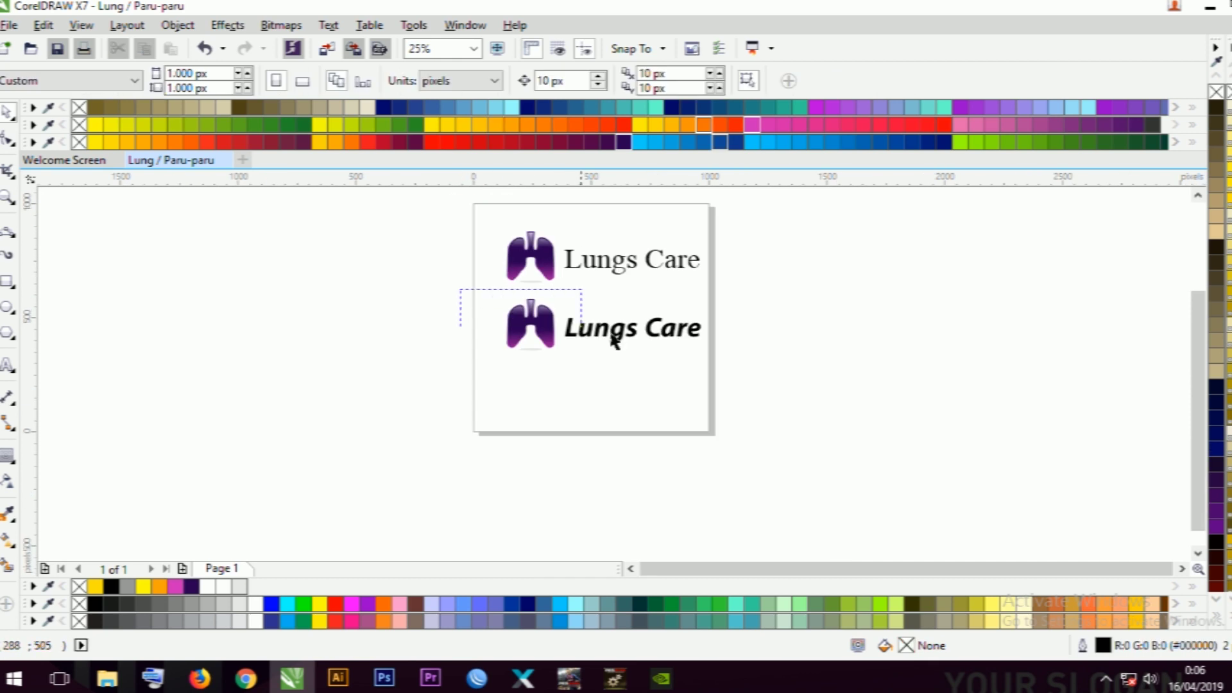
- Move both logo versions together slightly down the page
{"action": "left_click_drag", "start_coordinate": [615, 342], "coordinate": [726, 376]}
{"action": "left_click_drag", "start_coordinate": [398, 206], "coordinate": [782, 414]}
{"action": "left_click_drag", "start_coordinate": [571, 256], "coordinate": [573, 278]}
{"action": "key", "text": "Escape"}
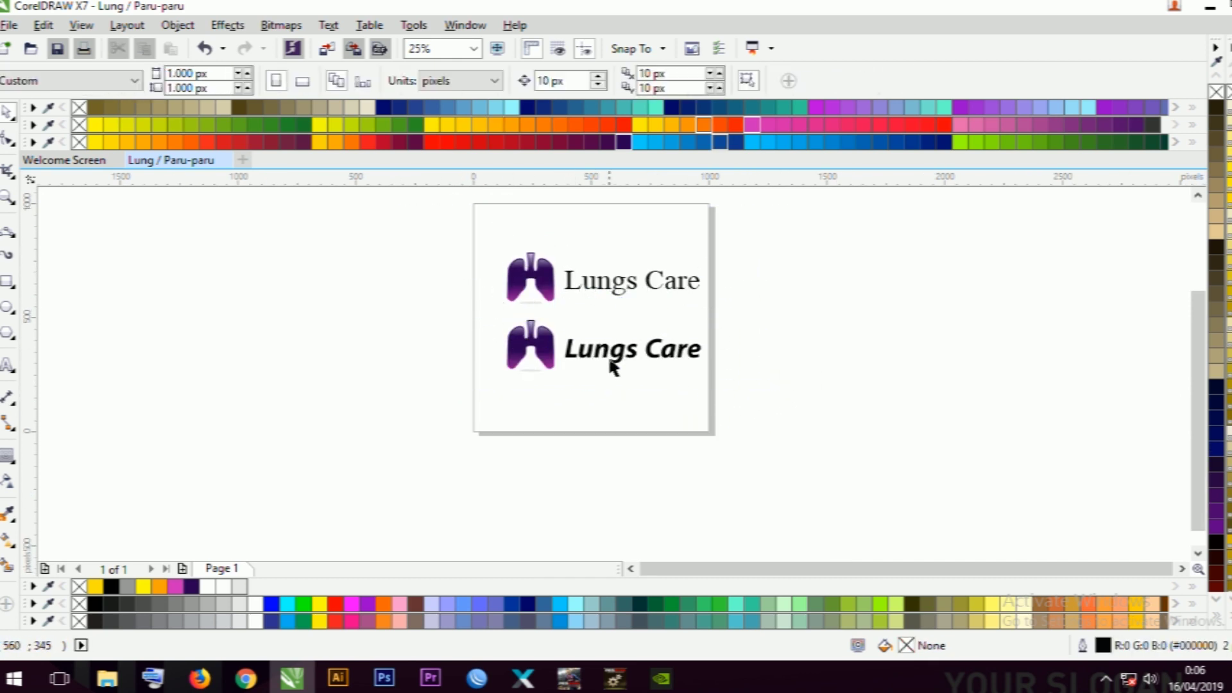
- Recolour the lower logo's lung body with a vertical gradient from dark maroon to red
{"action": "left_click_drag", "start_coordinate": [667, 371], "coordinate": [807, 426]}
{"action": "scroll", "coordinate": [575, 352], "scroll_direction": "up", "scroll_amount": 2}
{"action": "scroll", "coordinate": [576, 359], "scroll_direction": "down", "scroll_amount": 2}
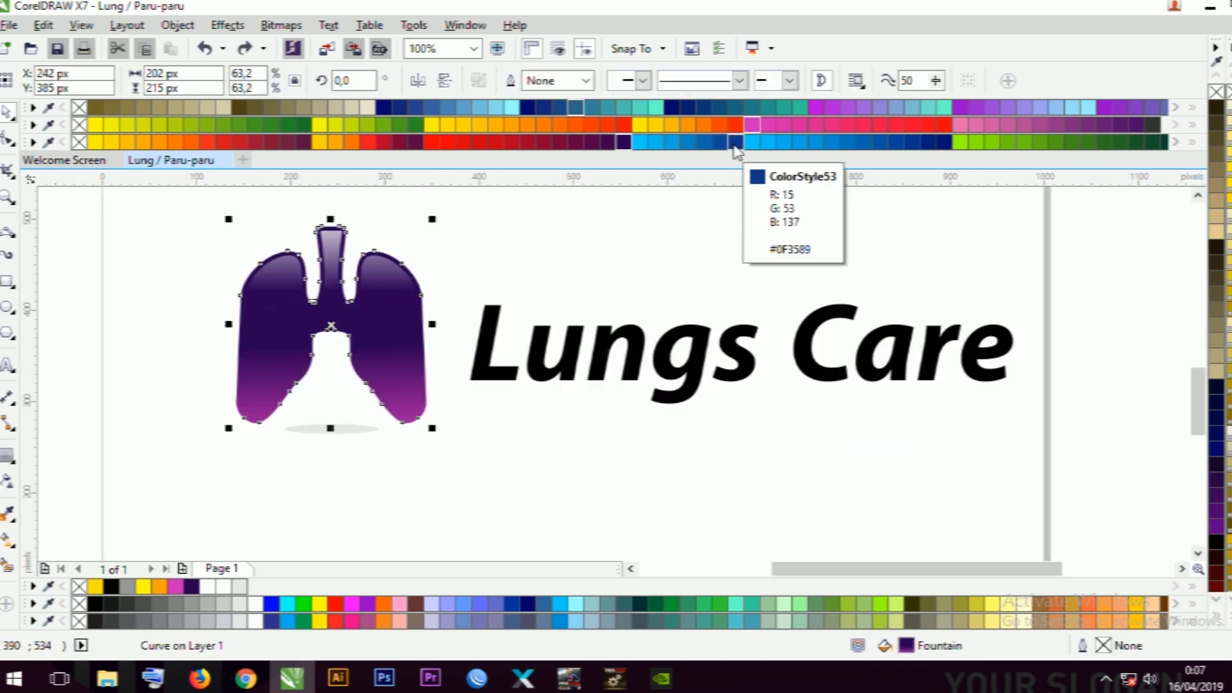
{"action": "left_click", "coordinate": [415, 143]}
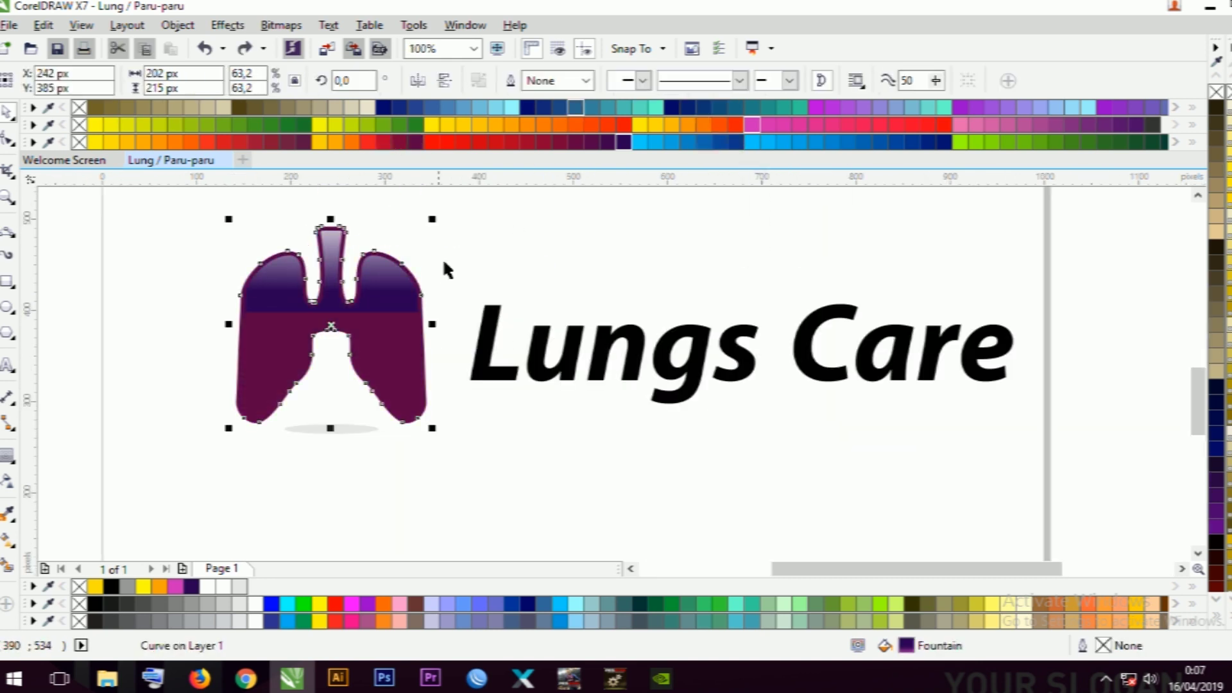
{"action": "key", "text": "g"}
{"action": "mouse_move", "coordinate": [388, 319]}
{"action": "left_mouse_down"}
{"action": "mouse_move", "coordinate": [396, 451]}
{"action": "mouse_move", "coordinate": [389, 333]}
{"action": "left_mouse_up"}
{"action": "left_click", "coordinate": [431, 143]}
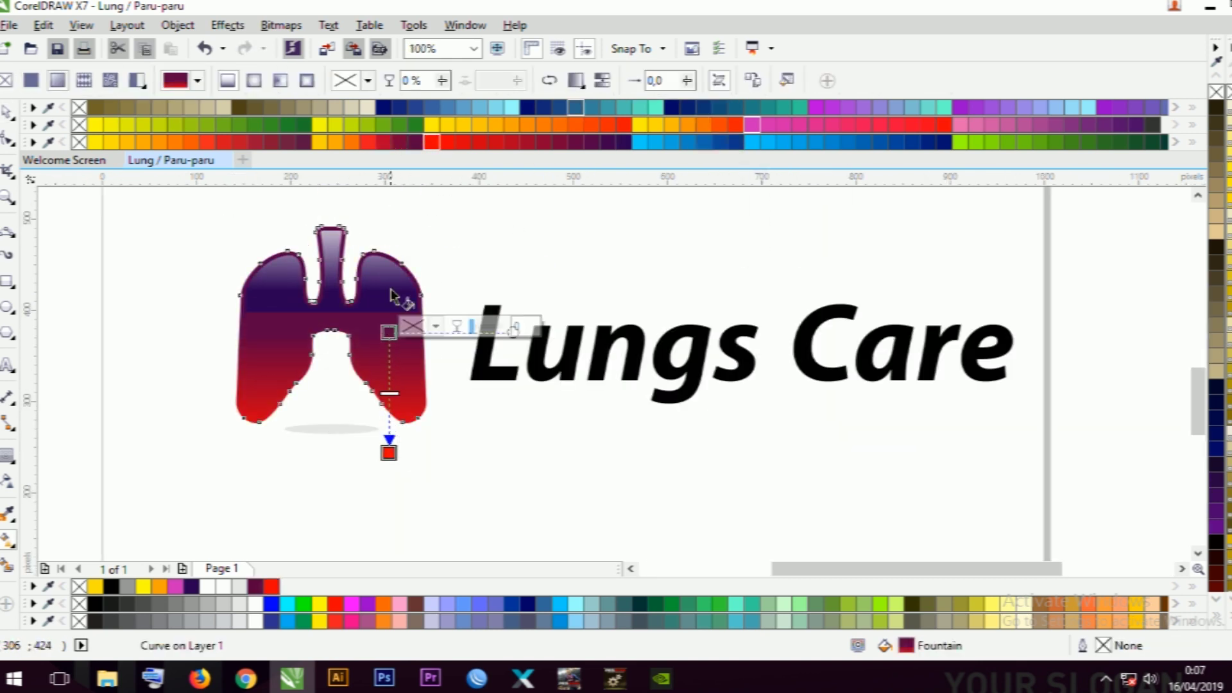
- Recolour the highlight on the lower lung's upper part with a vertical gradient from dark maroon to white
{"action": "key", "text": "space"}
{"action": "left_click", "coordinate": [395, 263]}
{"action": "left_click", "coordinate": [415, 144]}
{"action": "left_click_drag", "start_coordinate": [359, 282], "coordinate": [420, 247]}
{"action": "left_click", "coordinate": [8, 540]}
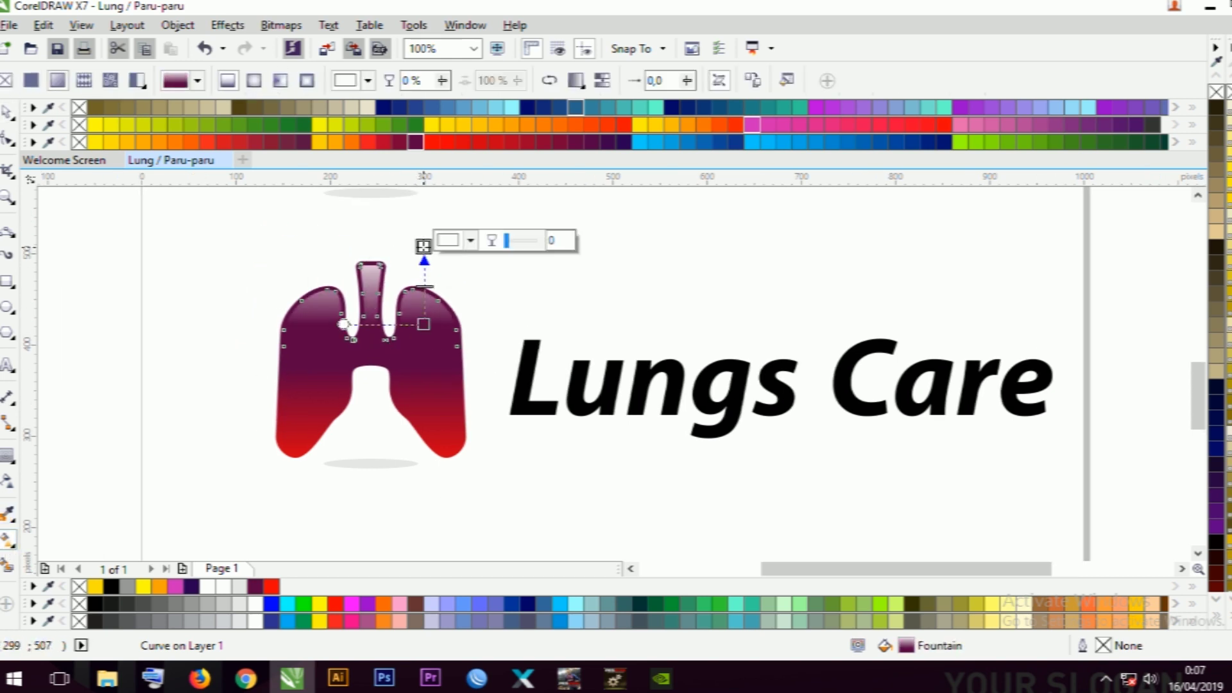
{"action": "key", "text": "space"}
{"action": "left_click", "coordinate": [450, 258]}
{"action": "scroll", "coordinate": [442, 317], "scroll_direction": "down", "scroll_amount": 4}
{"action": "scroll", "coordinate": [445, 324], "scroll_direction": "up", "scroll_amount": 5}
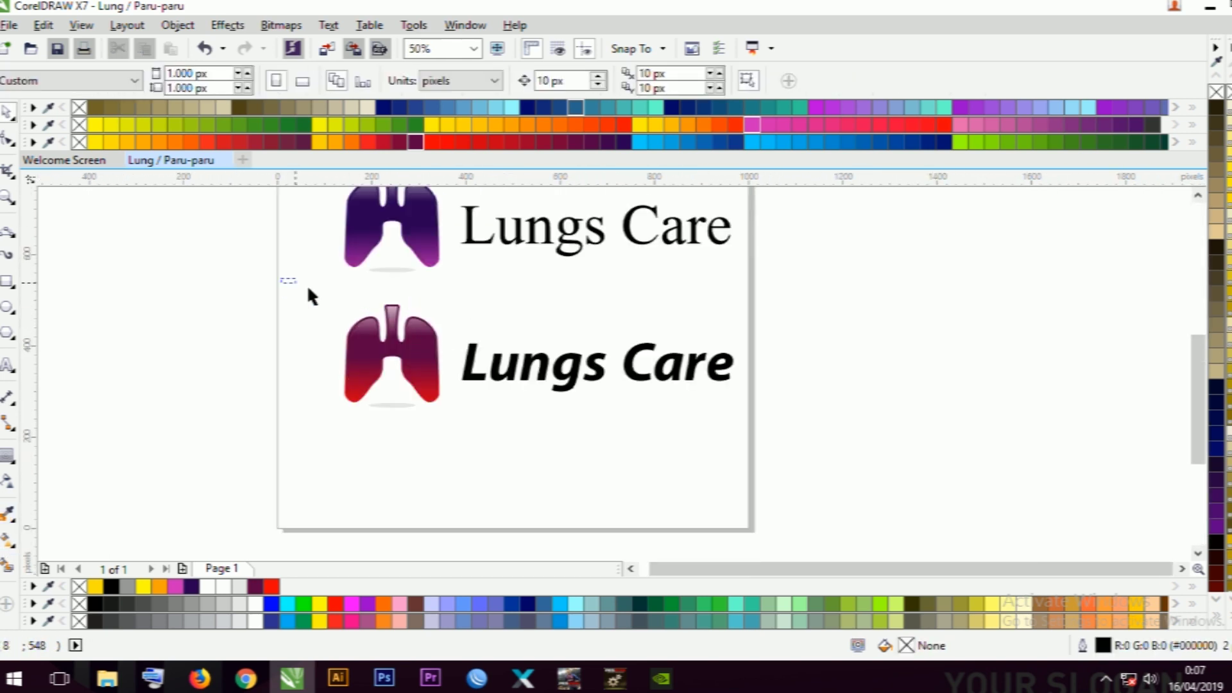
- Fill both "Lungs Care" texts with dark purple (#2B0055)
{"action": "left_click_drag", "start_coordinate": [307, 284], "coordinate": [458, 446]}
{"action": "left_click", "coordinate": [679, 366]}
{"action": "left_click", "coordinate": [1216, 402]}
{"action": "left_click", "coordinate": [651, 239], "text": "shift"}
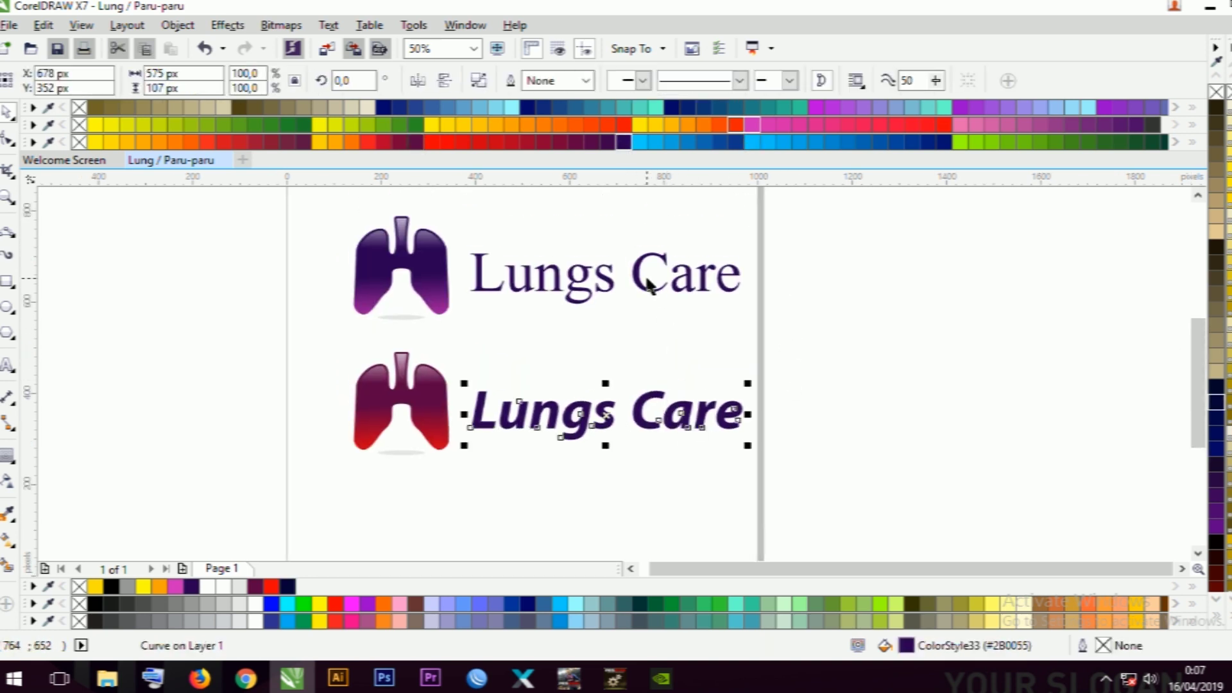
- Group each lung icon with its text, and scale both logos down to about 80.6%
{"action": "left_click", "coordinate": [637, 299]}
{"action": "scroll", "coordinate": [635, 298], "scroll_direction": "down", "scroll_amount": 1}
{"action": "left_click_drag", "start_coordinate": [745, 316], "coordinate": [461, 391]}
{"action": "left_click", "coordinate": [809, 81]}
{"action": "left_click_drag", "start_coordinate": [770, 219], "coordinate": [456, 313]}
{"action": "left_click", "coordinate": [808, 81]}
{"action": "left_click", "coordinate": [741, 333]}
{"action": "left_click_drag", "start_coordinate": [453, 216], "coordinate": [773, 431]}
{"action": "left_click_drag", "start_coordinate": [694, 253], "coordinate": [660, 275]}
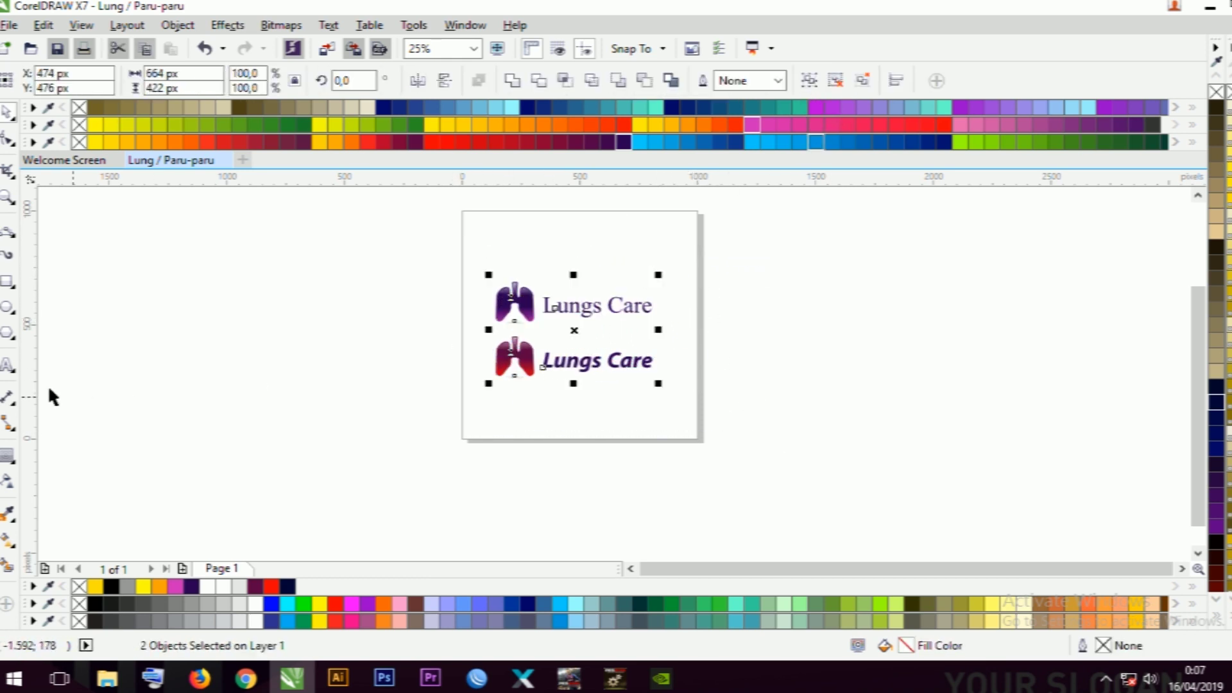
- Add a page-sized rectangle of 1000 by 1000 px and centre both logos horizontally on it
{"action": "double_click", "coordinate": [5, 284]}
{"action": "key", "text": "space"}
{"action": "left_click", "coordinate": [341, 255]}
{"action": "left_click_drag", "start_coordinate": [337, 240], "coordinate": [717, 423]}
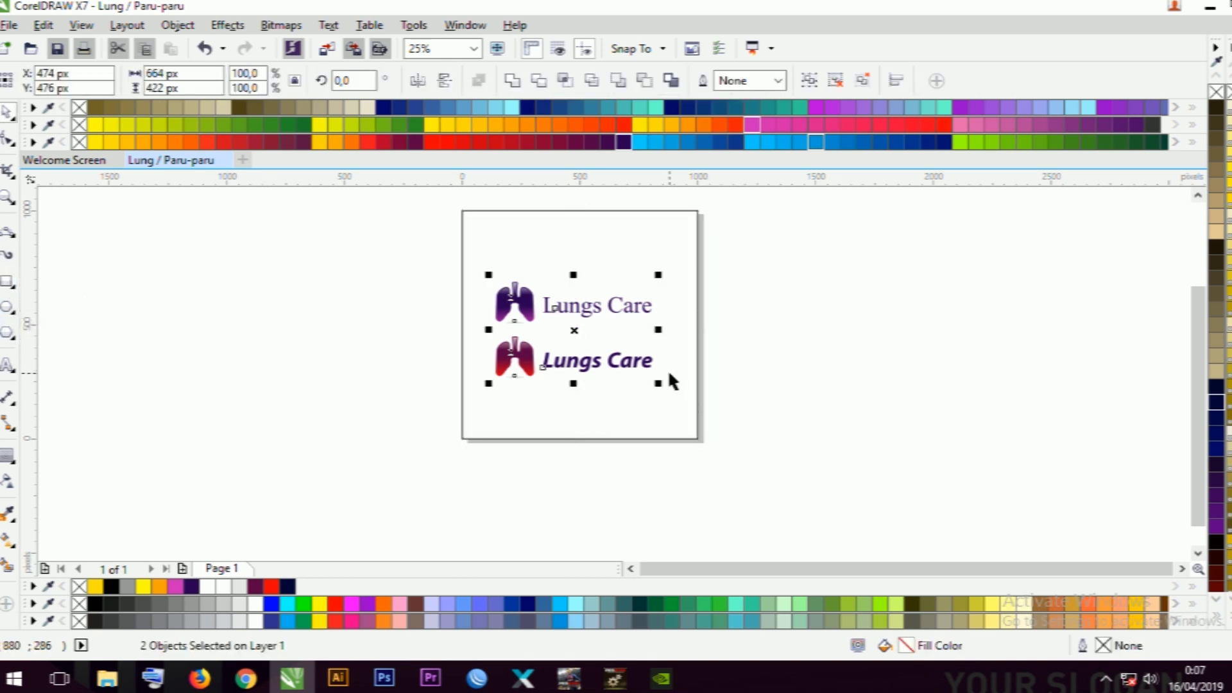
{"action": "key", "text": "ctrl+a"}
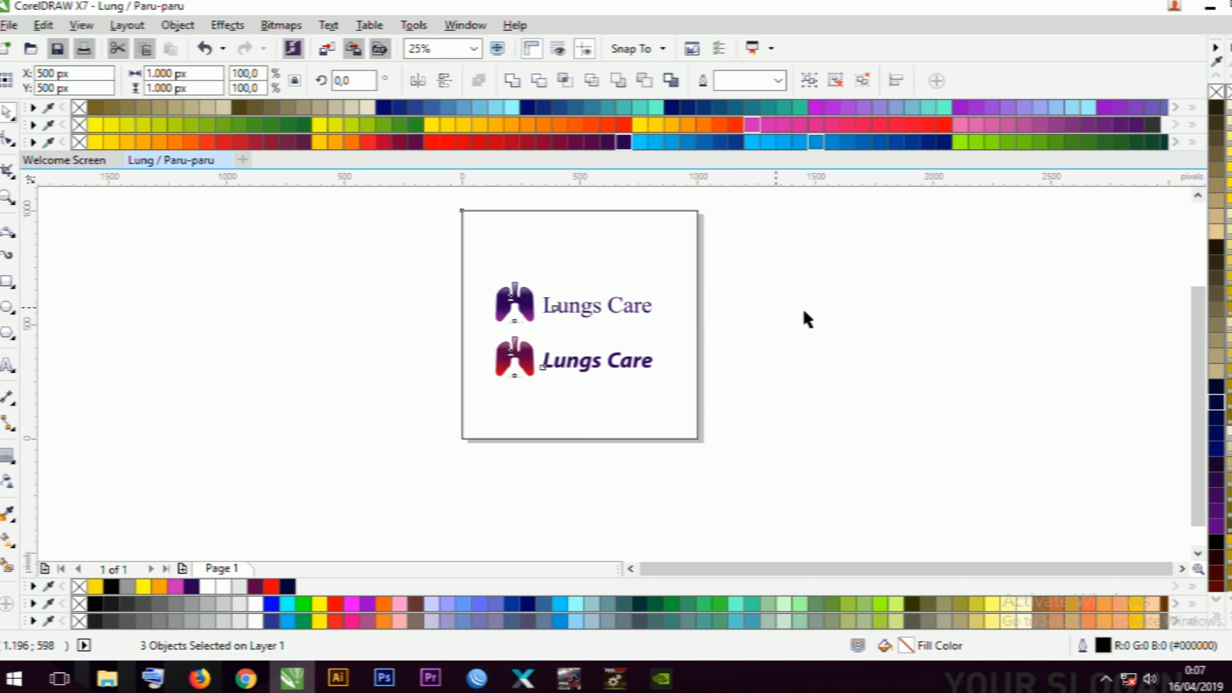
{"action": "key", "text": "c"}
{"action": "key", "text": "Escape"}
- Raise the upper logo to about Y 774 px and move both logos off the page to the right
{"action": "left_click_drag", "start_coordinate": [569, 314], "coordinate": [570, 274]}
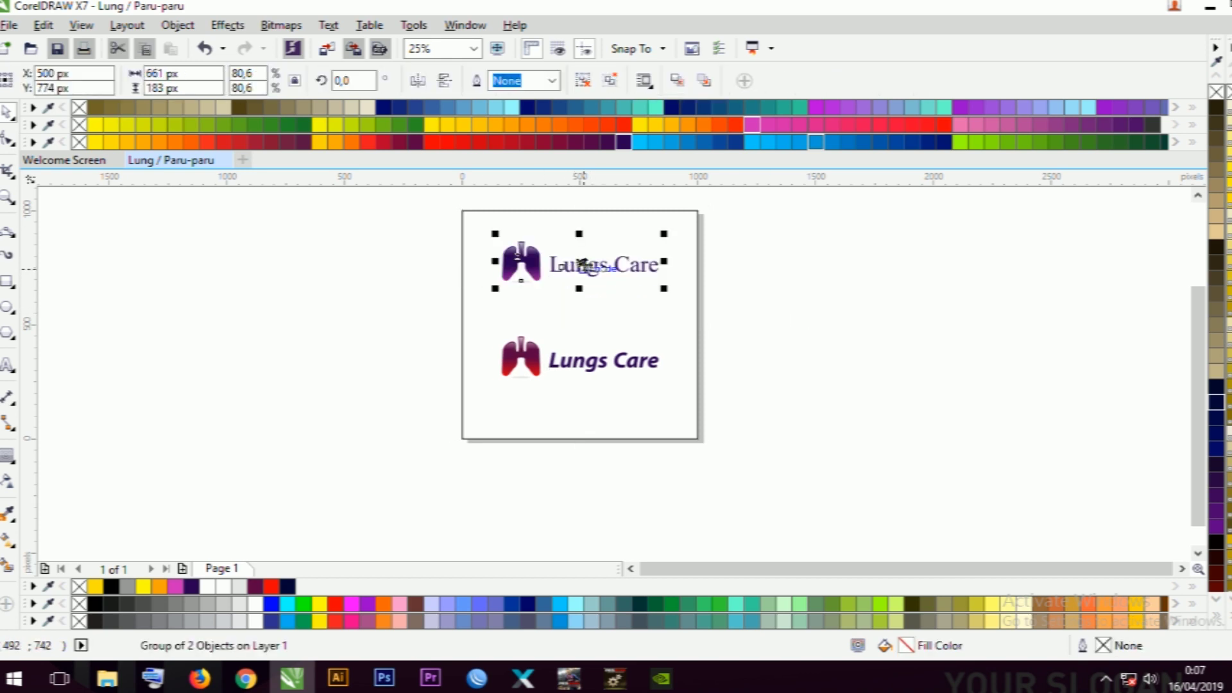
{"action": "left_click", "coordinate": [580, 277]}
{"action": "left_click_drag", "start_coordinate": [398, 243], "coordinate": [731, 399]}
{"action": "left_click", "coordinate": [522, 261], "text": "shift"}
{"action": "left_click_drag", "start_coordinate": [523, 255], "coordinate": [778, 296]}
- Create a 1000 by 500 px rectangle covering the top half of the page from the page-sized rectangle
{"action": "left_click", "coordinate": [584, 210]}
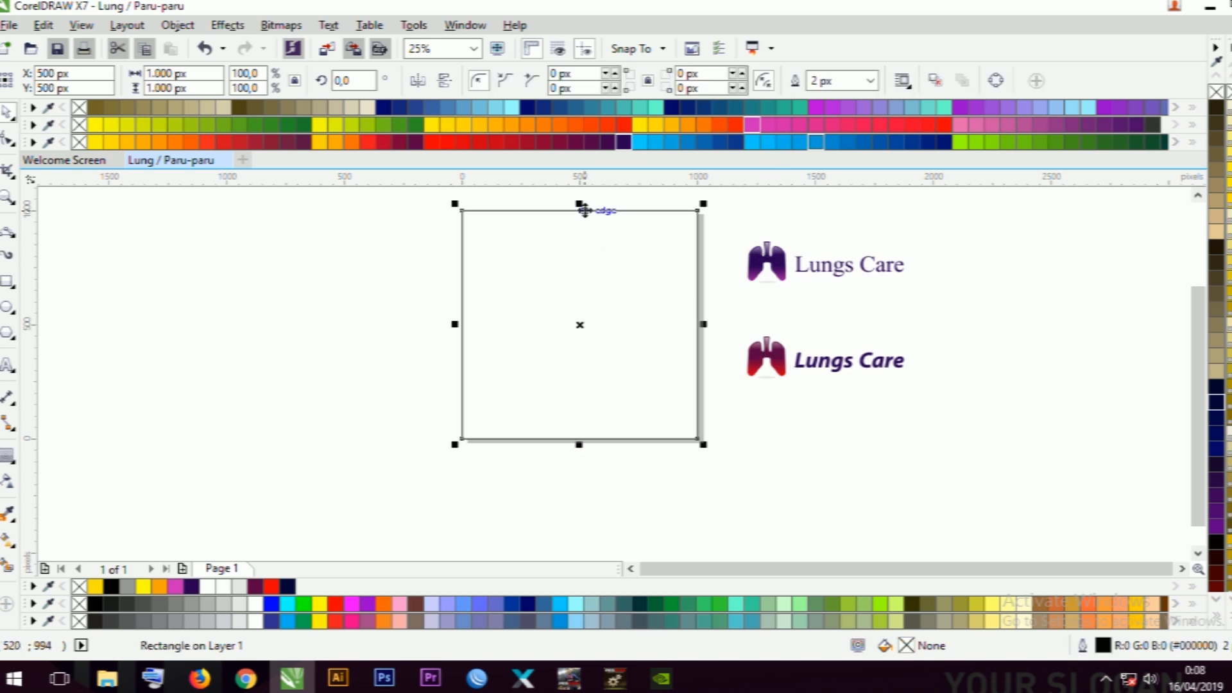
{"action": "left_click_drag", "start_coordinate": [581, 203], "coordinate": [582, 318]}
{"action": "key", "text": "ctrl+z"}
{"action": "left_click_drag", "start_coordinate": [579, 446], "coordinate": [584, 329]}
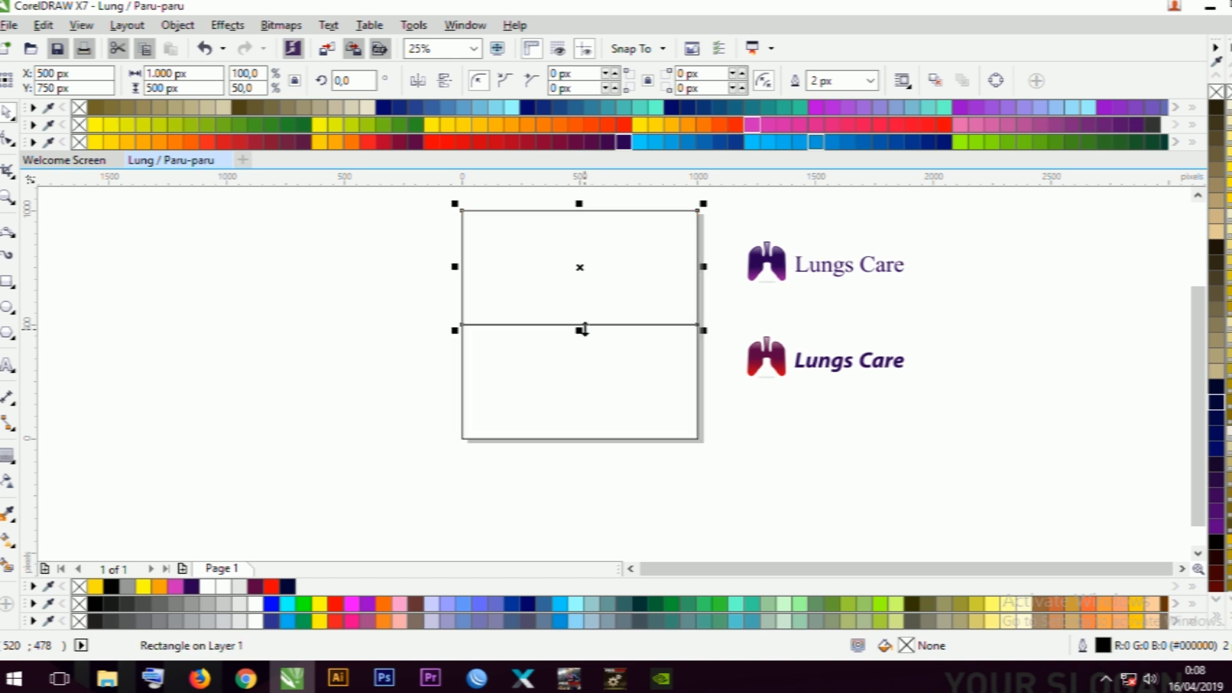
- Apply a horizontal black-to-white gradient to the top-half rectangle, running from its centre past the left edge
{"action": "left_click", "coordinate": [768, 304]}
{"action": "left_click", "coordinate": [655, 290]}
{"action": "left_click", "coordinate": [555, 375], "text": "shift"}
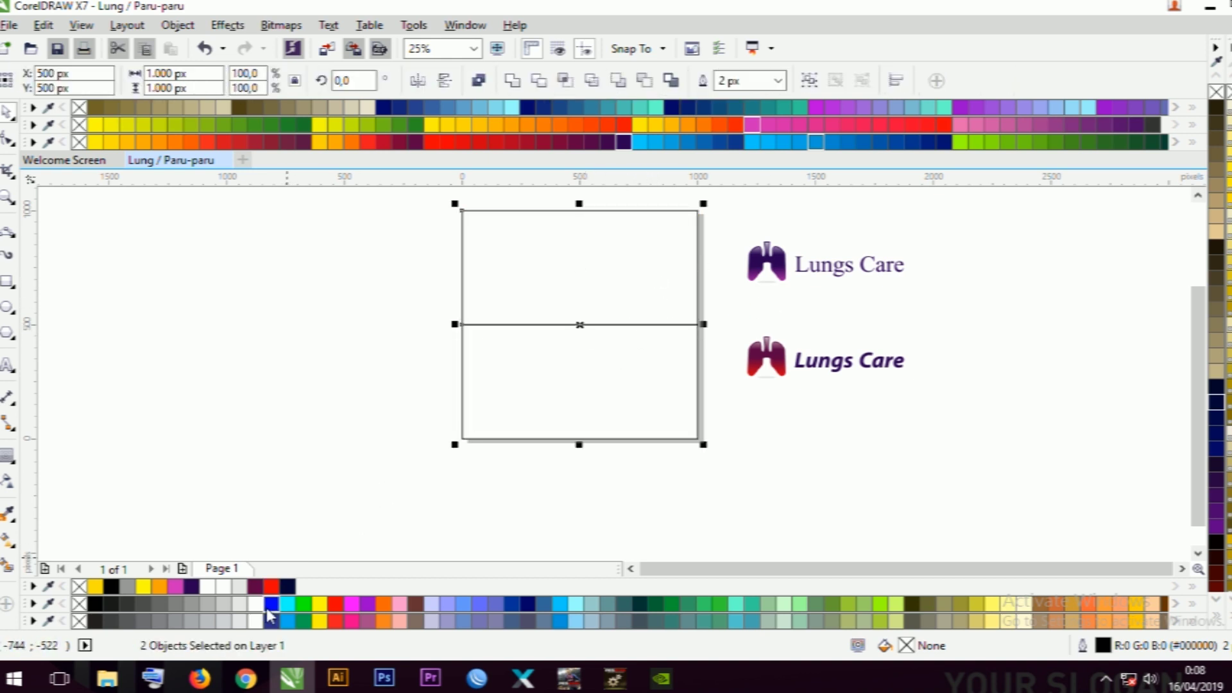
{"action": "key", "text": "Escape"}
{"action": "left_click", "coordinate": [525, 280]}
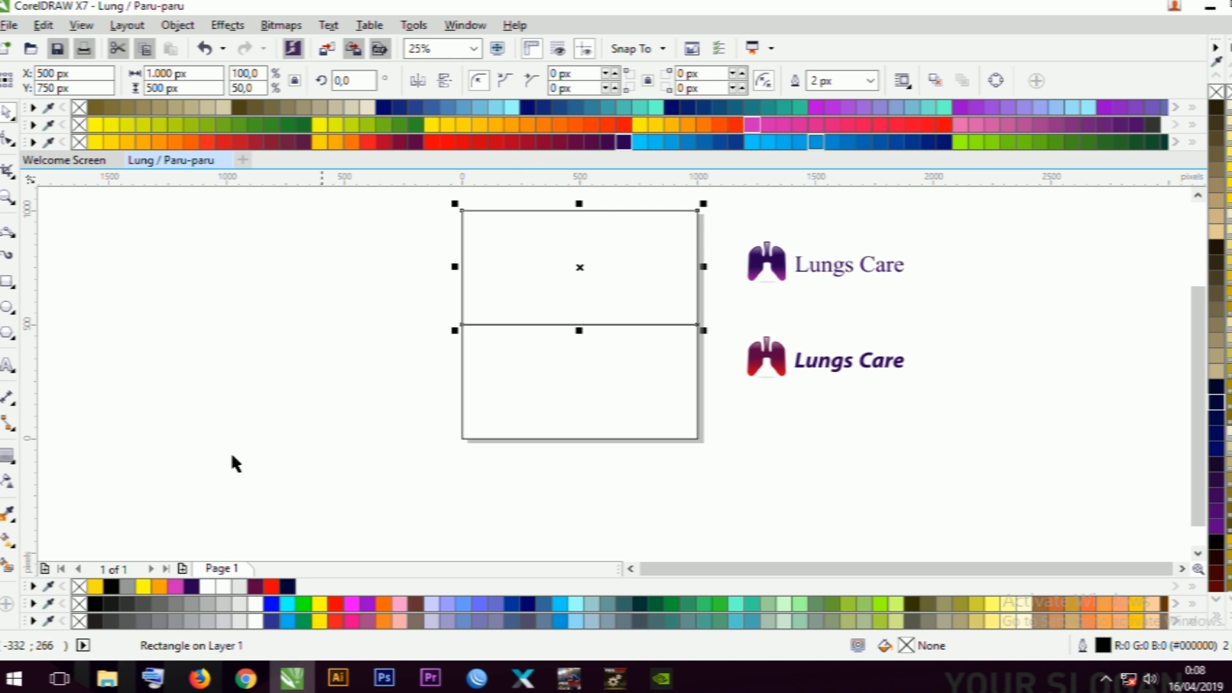
{"action": "left_click", "coordinate": [7, 541]}
{"action": "left_click_drag", "start_coordinate": [578, 270], "coordinate": [428, 270]}
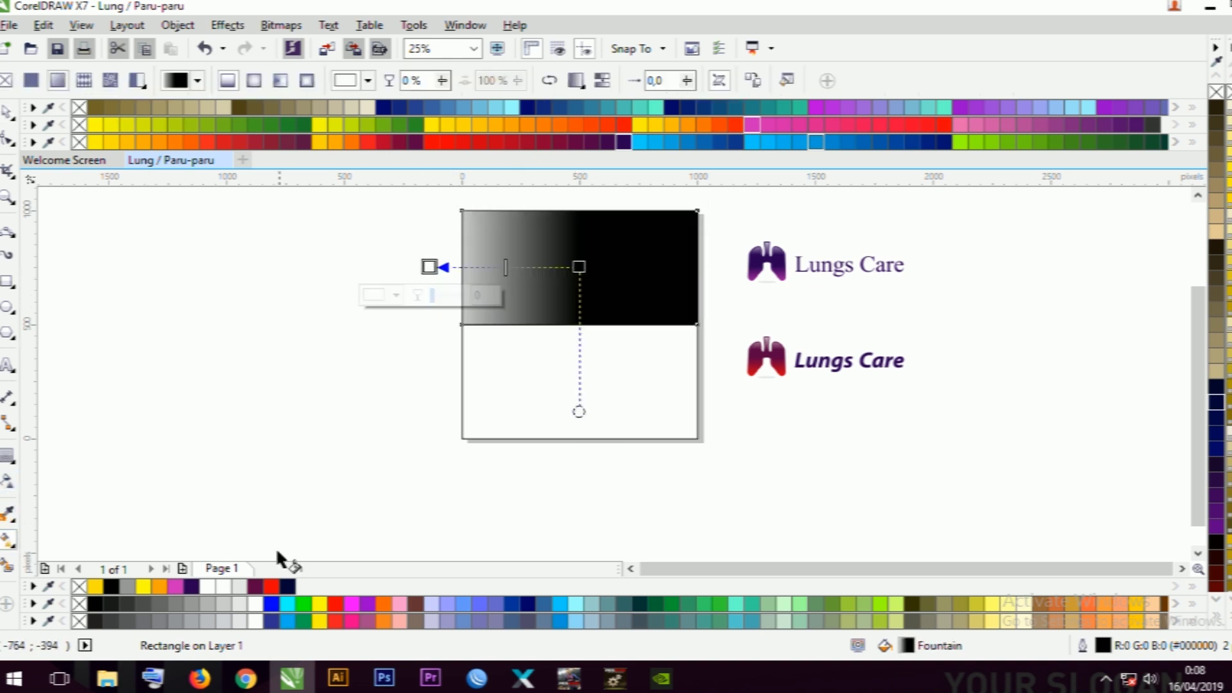
- Fill the top-half rectangle white and give it a horizontal white-to-light-grey gradient running from about its centre past the left edge
{"action": "left_click", "coordinate": [239, 605]}
{"action": "key", "text": "space"}
{"action": "left_click", "coordinate": [564, 288]}
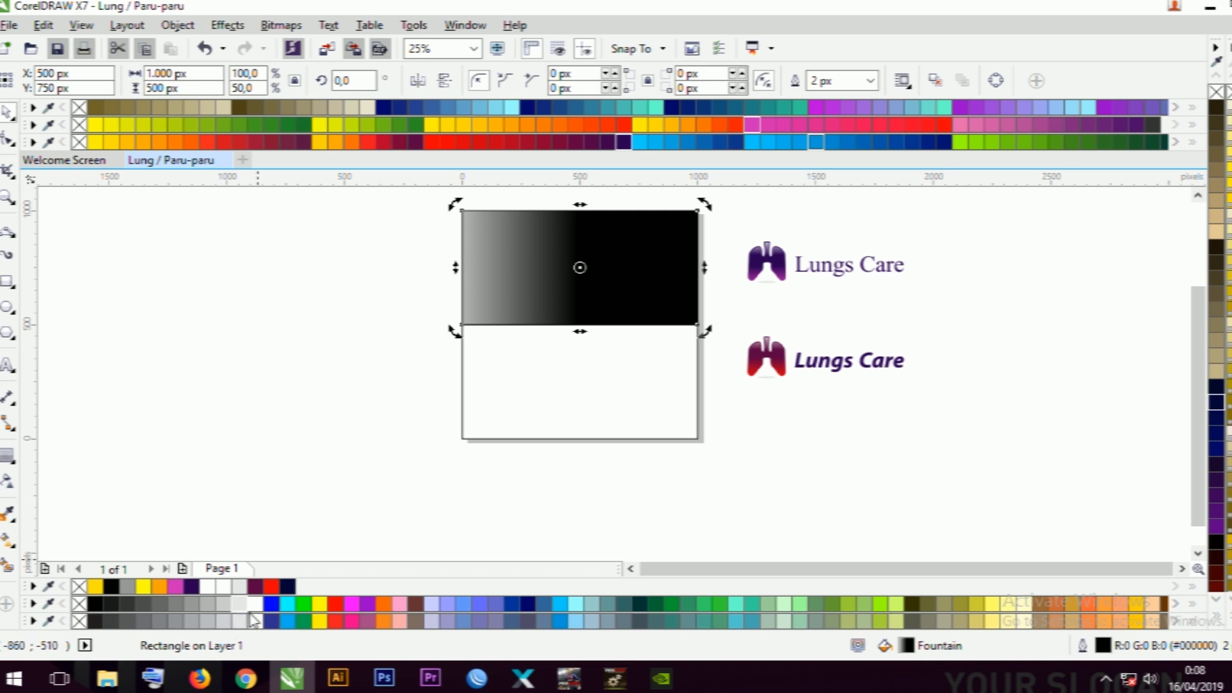
{"action": "left_click", "coordinate": [252, 604]}
{"action": "key", "text": "space"}
{"action": "left_click_drag", "start_coordinate": [532, 283], "coordinate": [425, 283]}
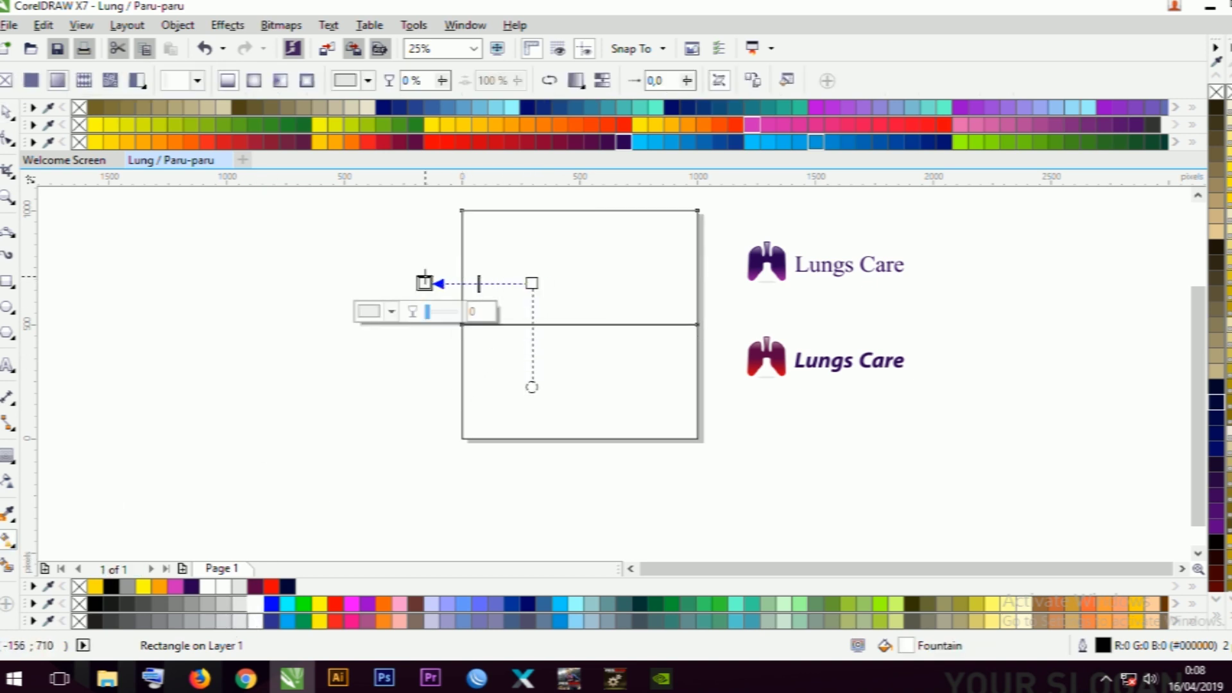
{"action": "left_click", "coordinate": [231, 606]}
{"action": "left_click_drag", "start_coordinate": [425, 283], "coordinate": [446, 283]}
{"action": "left_click_drag", "start_coordinate": [532, 283], "coordinate": [596, 283]}
- Fill the bottom-half rectangle white and give it a horizontal white-to-light-grey gradient running from its centre past the right edge
{"action": "key", "text": "space"}
{"action": "left_click", "coordinate": [536, 378]}
{"action": "left_click", "coordinate": [333, 483]}
{"action": "left_click", "coordinate": [560, 392]}
{"action": "left_click", "coordinate": [7, 541]}
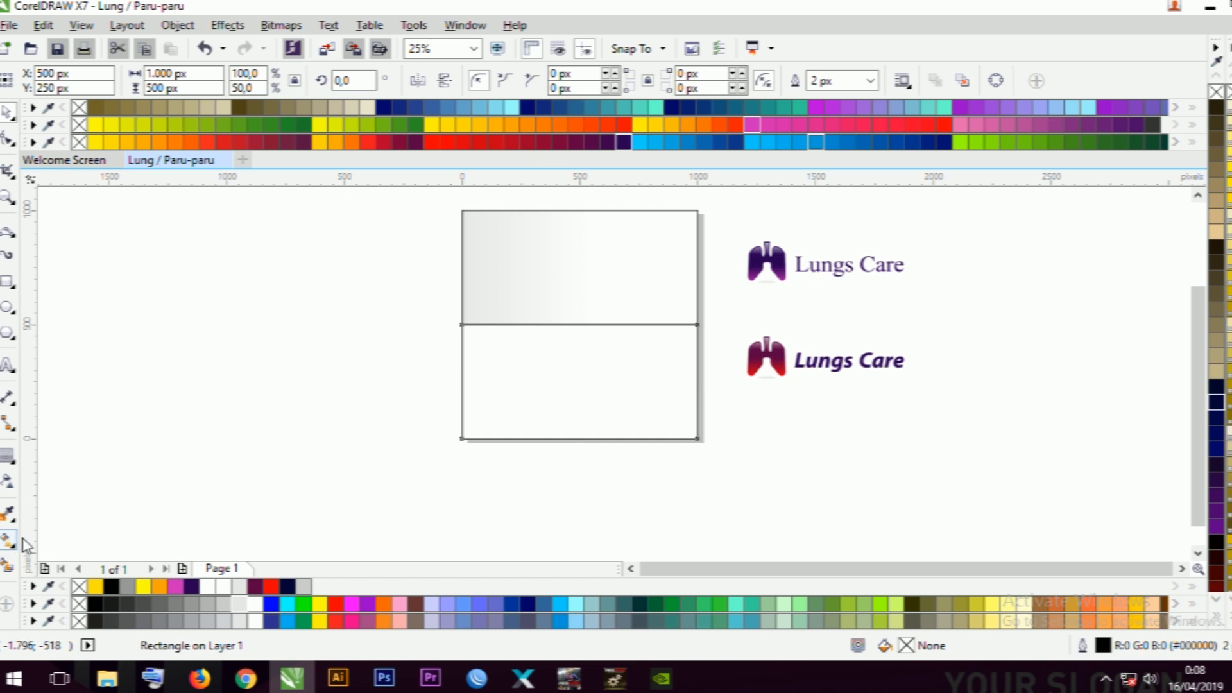
{"action": "left_click_drag", "start_coordinate": [503, 396], "coordinate": [724, 396]}
{"action": "key", "text": "space"}
{"action": "left_click", "coordinate": [255, 603]}
{"action": "key", "text": "g"}
{"action": "left_click_drag", "start_coordinate": [585, 395], "coordinate": [724, 394]}
{"action": "left_click", "coordinate": [240, 604]}
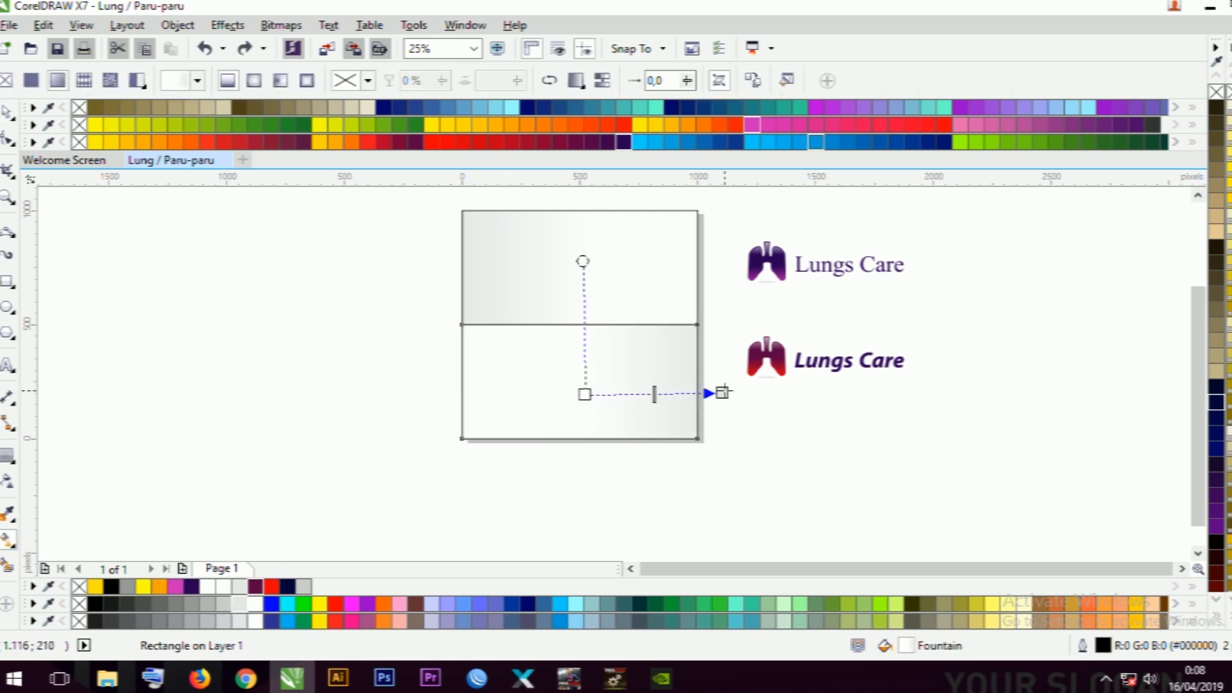
- Remove the outlines from both half-page background rectangles
{"action": "key", "text": "space"}
{"action": "left_click", "coordinate": [632, 292], "text": "shift"}
{"action": "right_click", "coordinate": [76, 601]}
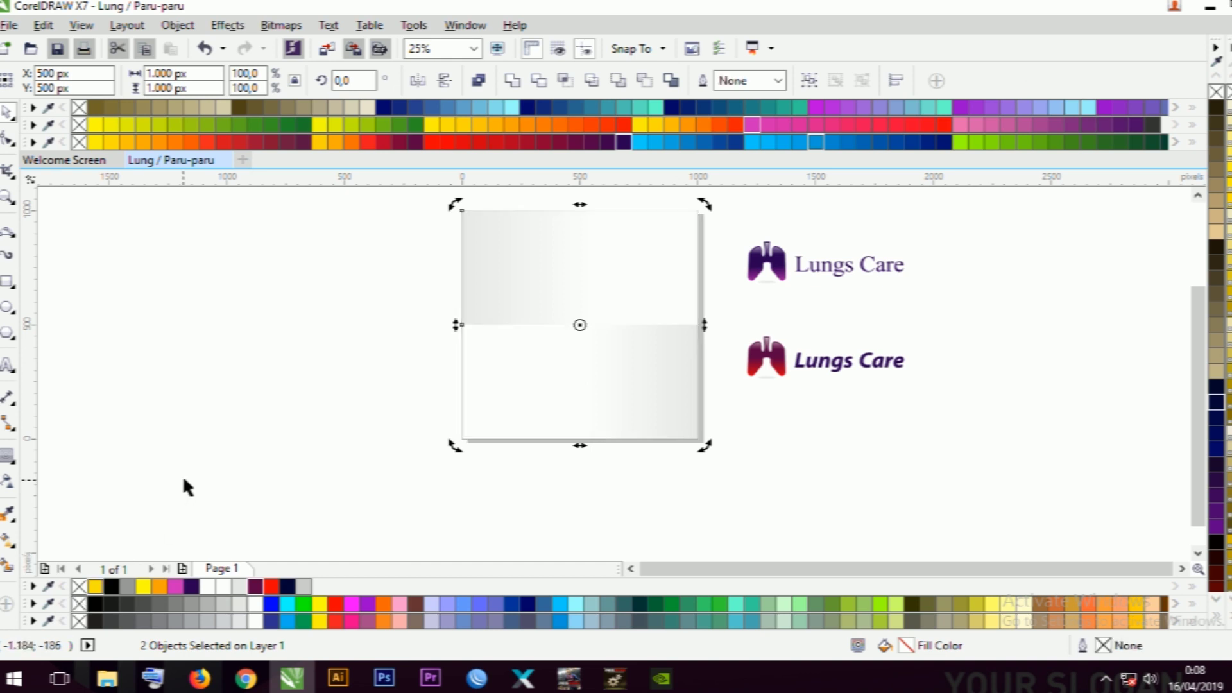
{"action": "left_click", "coordinate": [182, 476]}
- Centre the purple logo vertically on the top-half rectangle and the red logo vertically on the bottom-half rectangle
{"action": "scroll", "coordinate": [687, 329], "scroll_direction": "down", "scroll_amount": 2}
{"action": "scroll", "coordinate": [687, 329], "scroll_direction": "up", "scroll_amount": 1}
{"action": "left_click", "coordinate": [727, 313]}
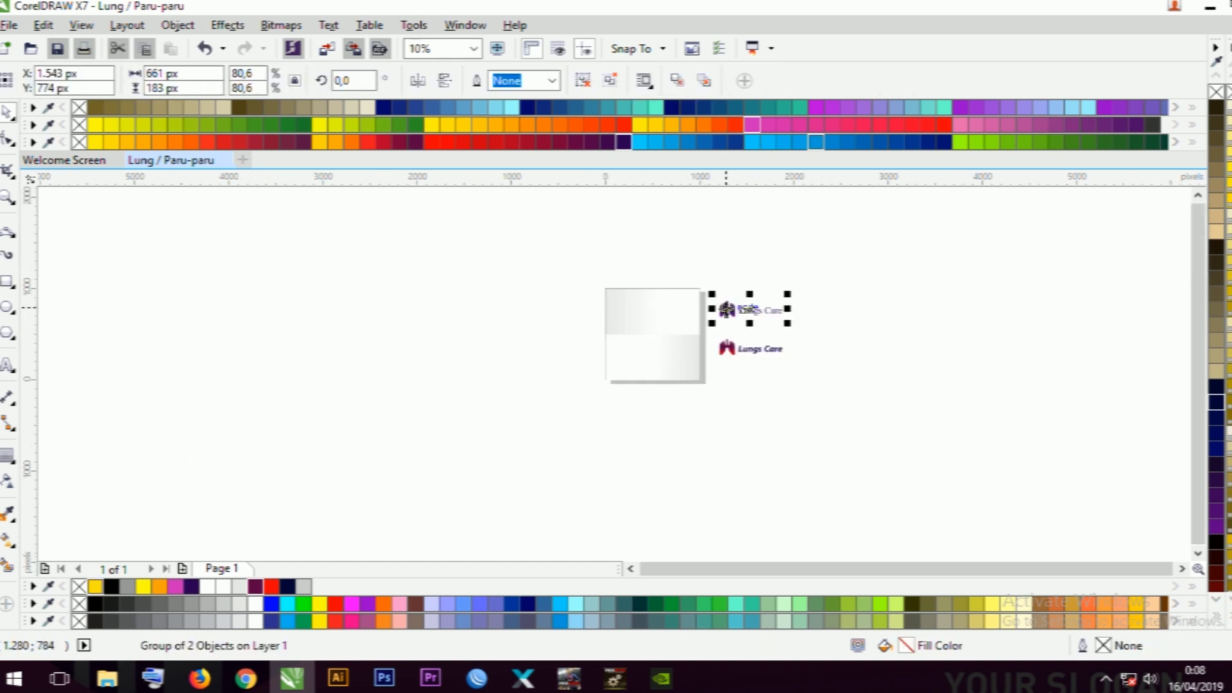
{"action": "scroll", "coordinate": [727, 318], "scroll_direction": "up", "scroll_amount": 2}
{"action": "left_click", "coordinate": [581, 308], "text": "shift"}
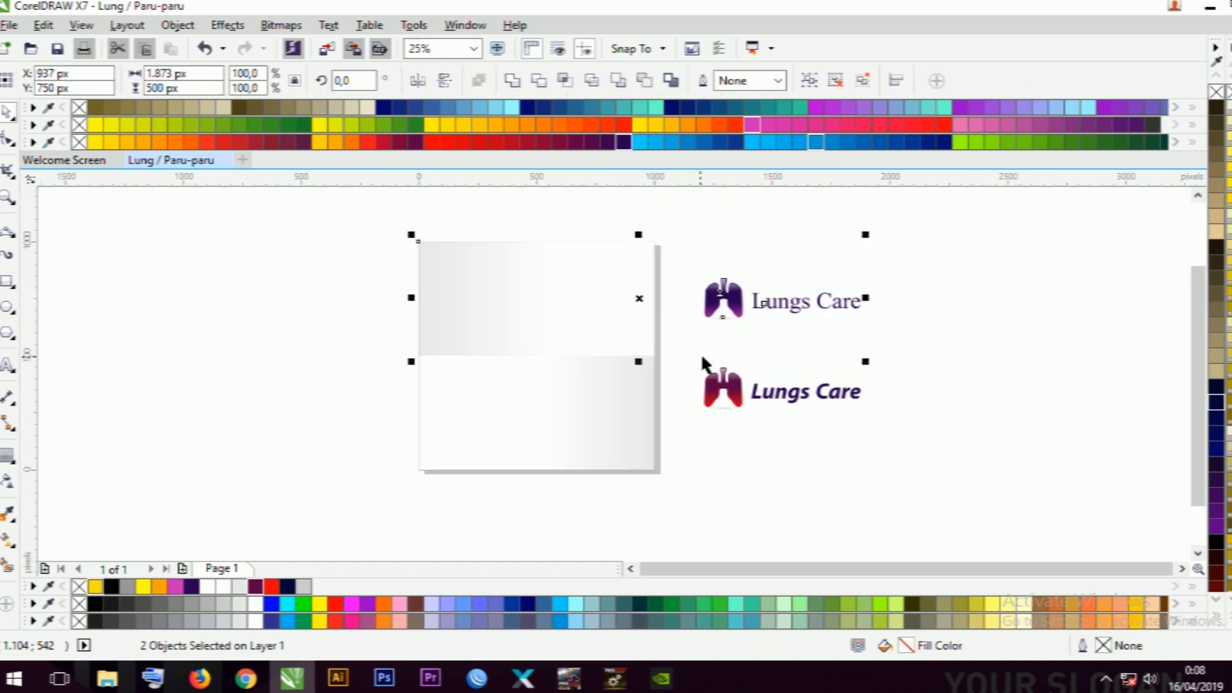
{"action": "left_click", "coordinate": [732, 394]}
{"action": "left_click", "coordinate": [608, 396], "text": "shift"}
{"action": "key", "text": "e"}
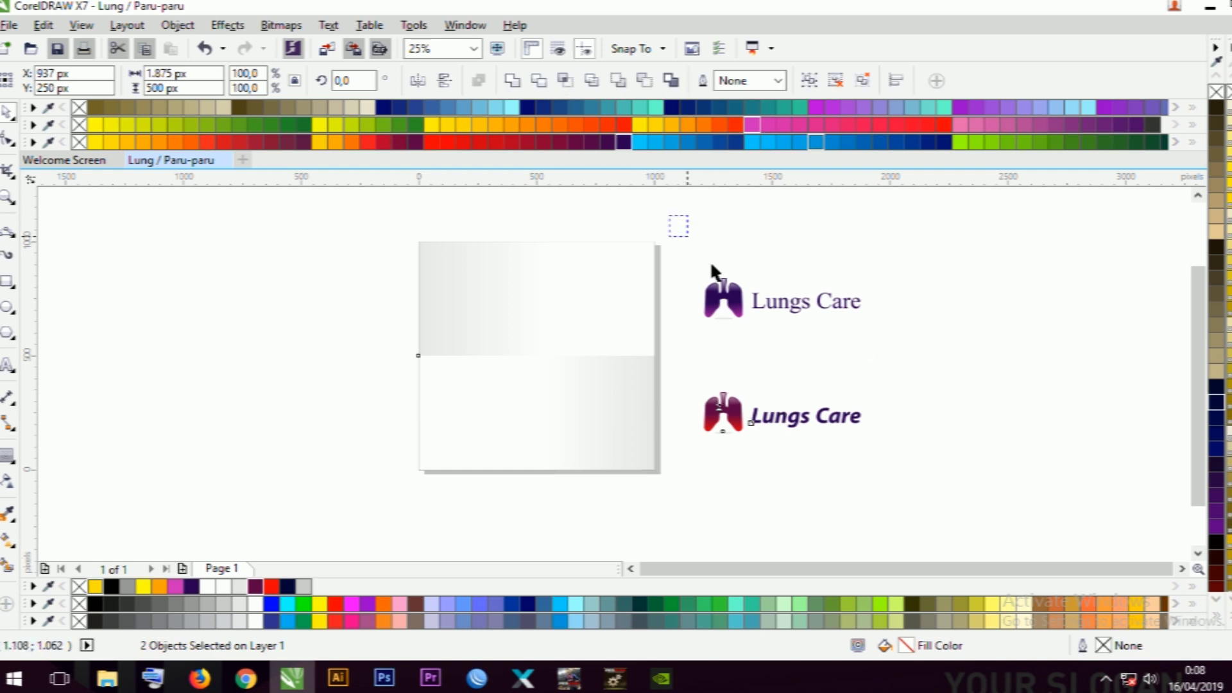
- Centre both logos horizontally on the background rectangles and clear the selection
{"action": "left_click_drag", "start_coordinate": [672, 217], "coordinate": [879, 478]}
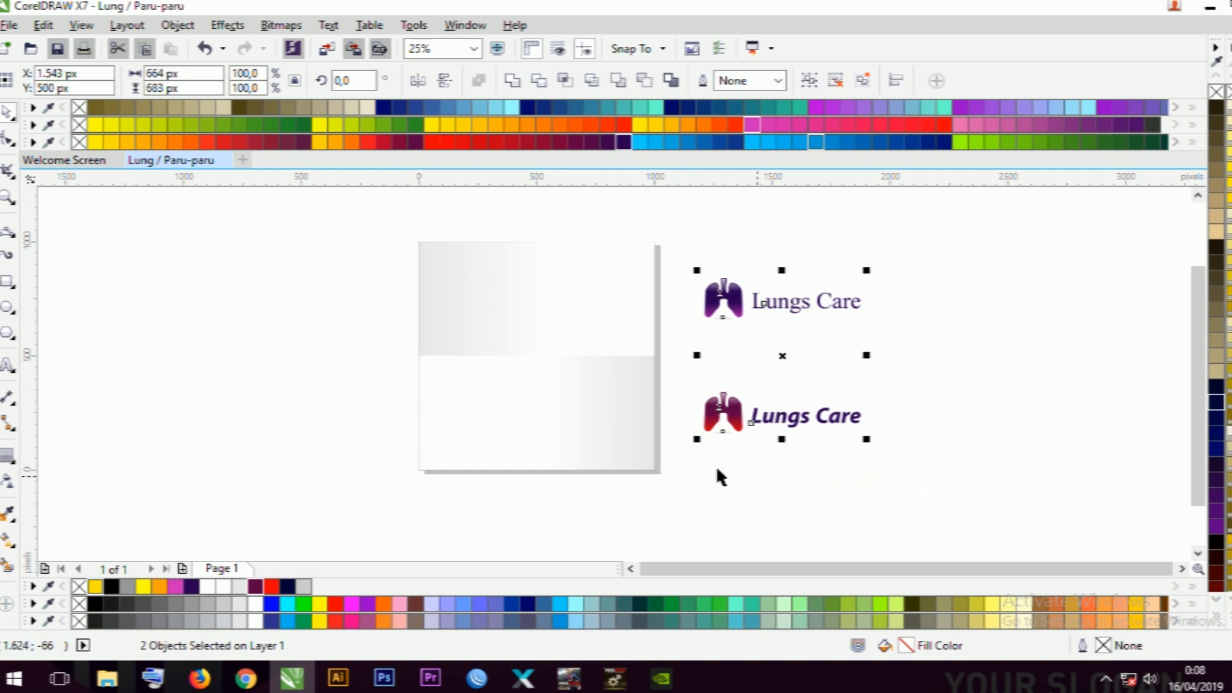
{"action": "left_click", "coordinate": [606, 429], "text": "shift"}
{"action": "key", "text": "c"}
{"action": "left_click", "coordinate": [758, 494]}
{"action": "scroll", "coordinate": [656, 379], "scroll_direction": "down", "scroll_amount": 2}
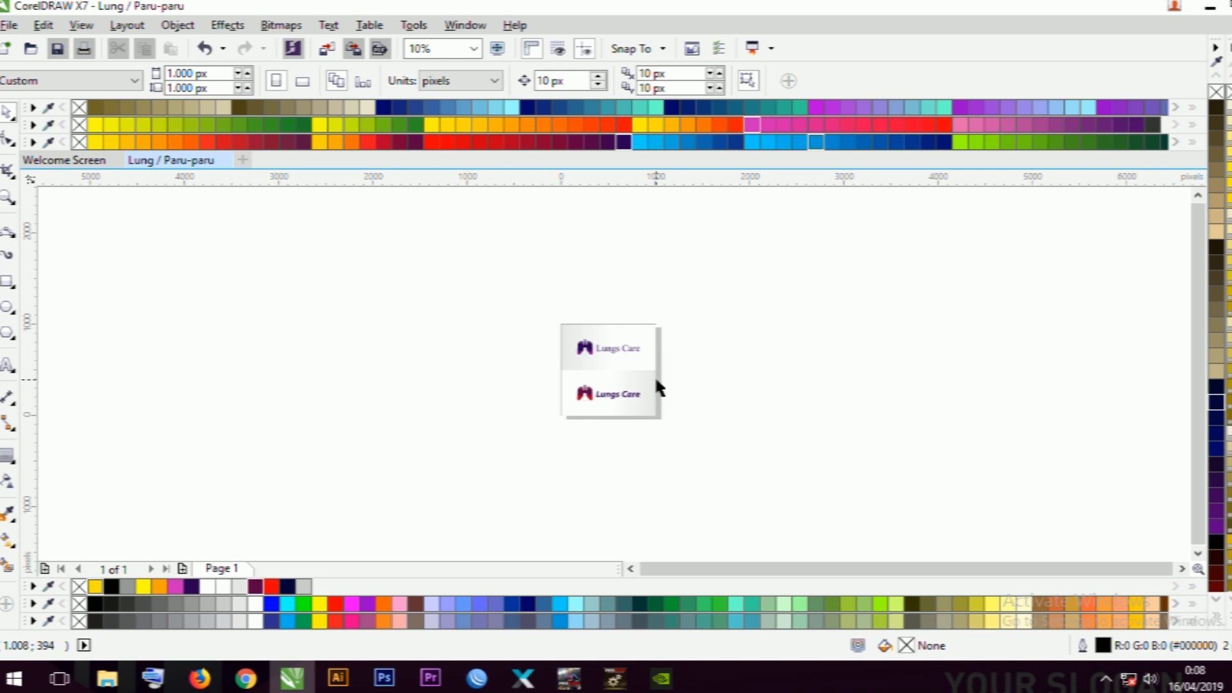